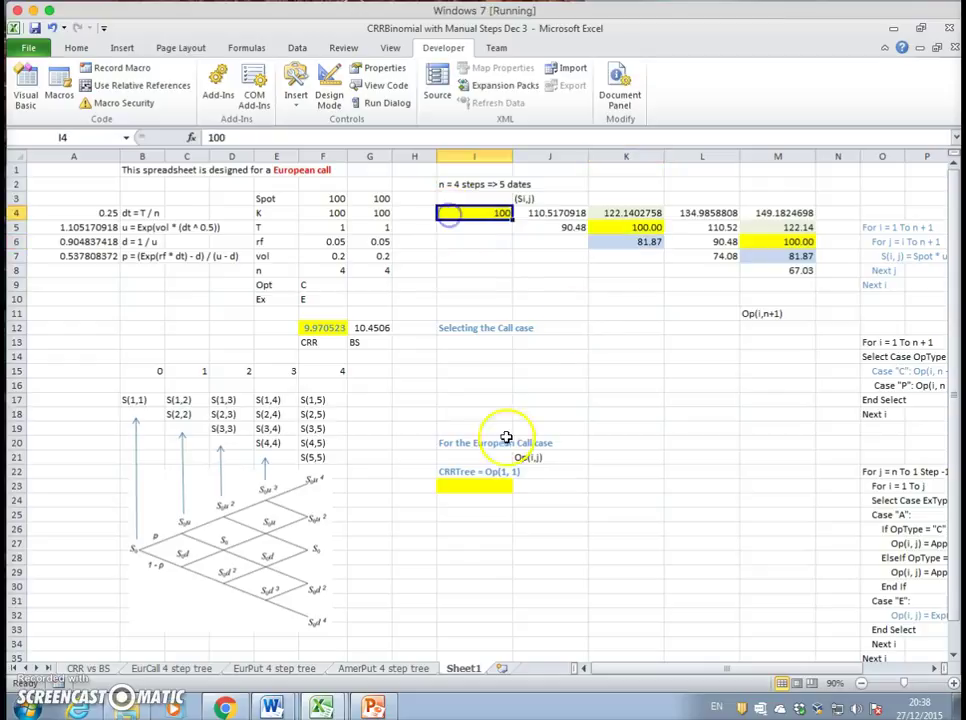
- Examine the S(1,1) label in B17 and the (Si,j) heading in J3 above the stock price tree
left_click(129, 400)
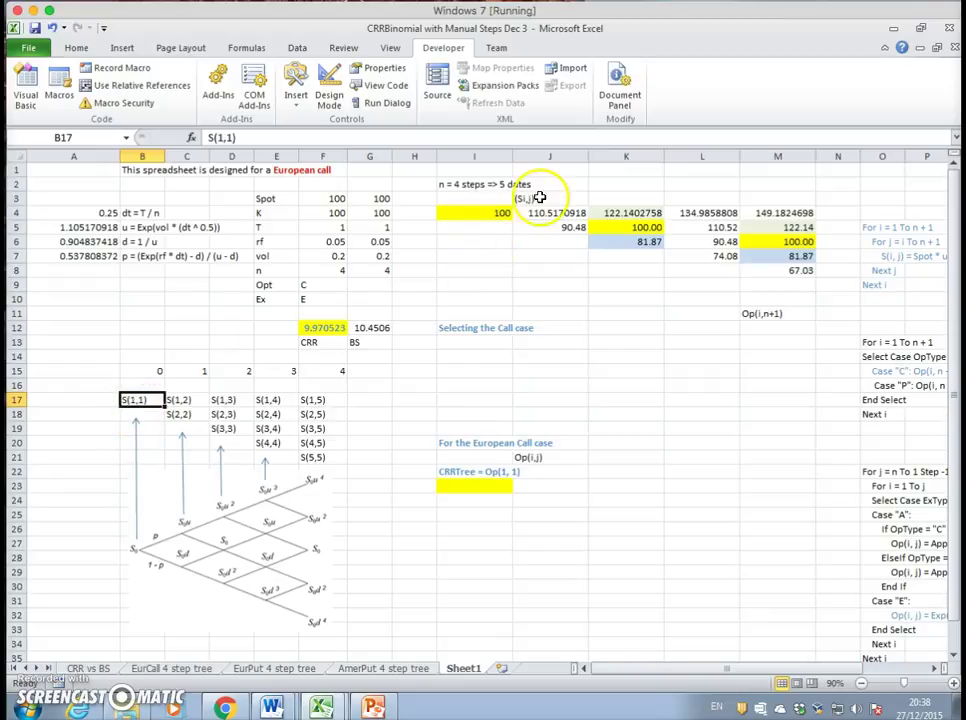
left_click(538, 197)
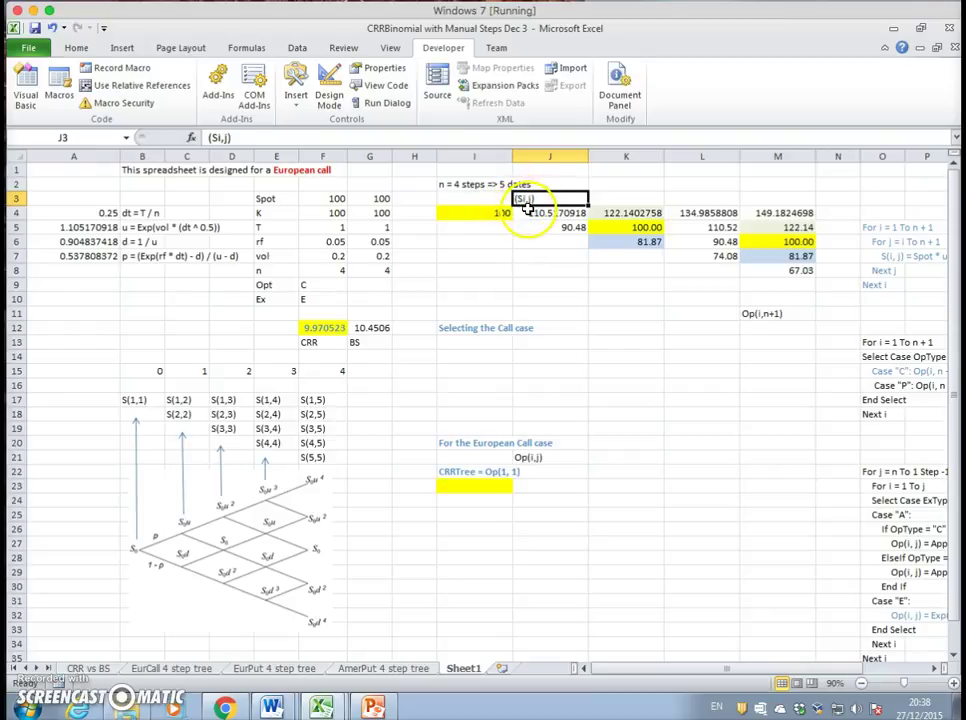
scroll(529, 212, "down", 1)
scroll(529, 212, "up", 2)
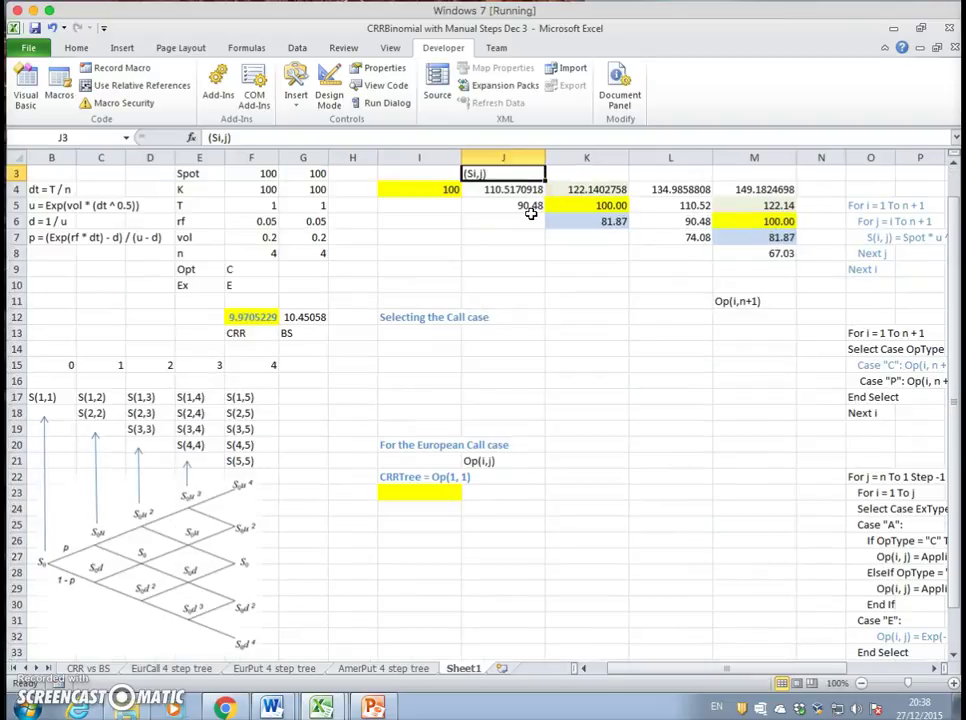
scroll(533, 267, "up", 1)
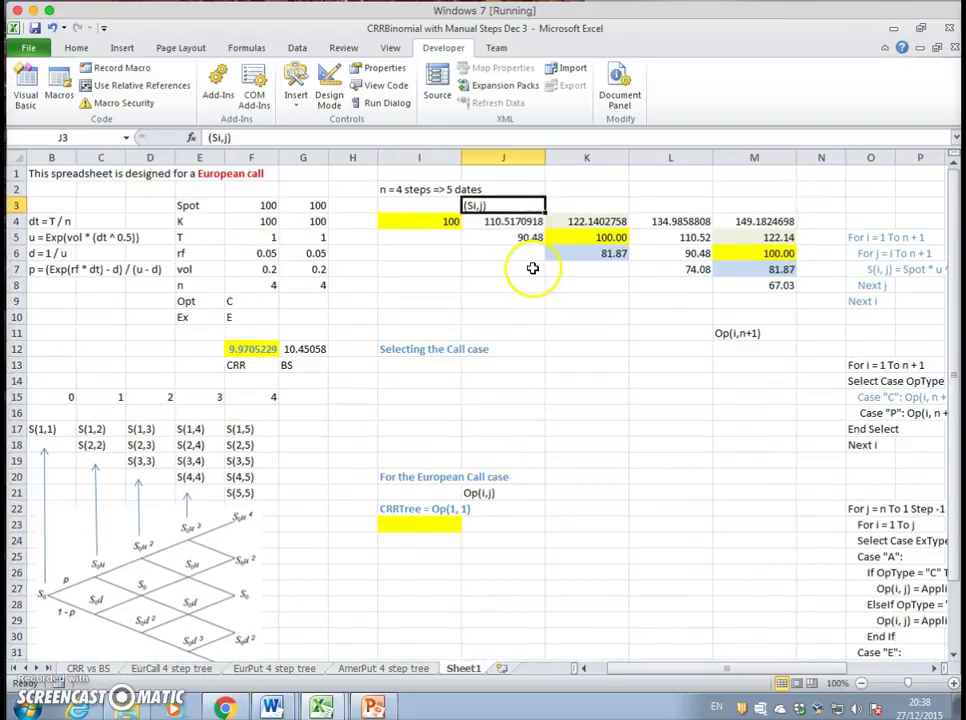
scroll(533, 268, "up", 1)
scroll(537, 256, "up", 1)
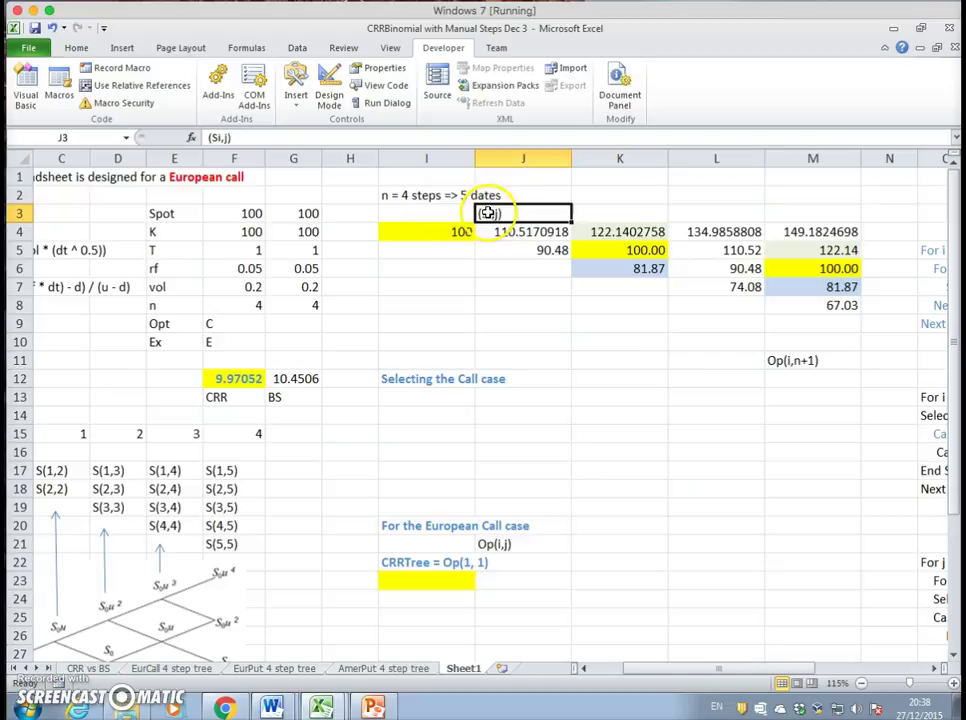
mouse_move(272, 707)
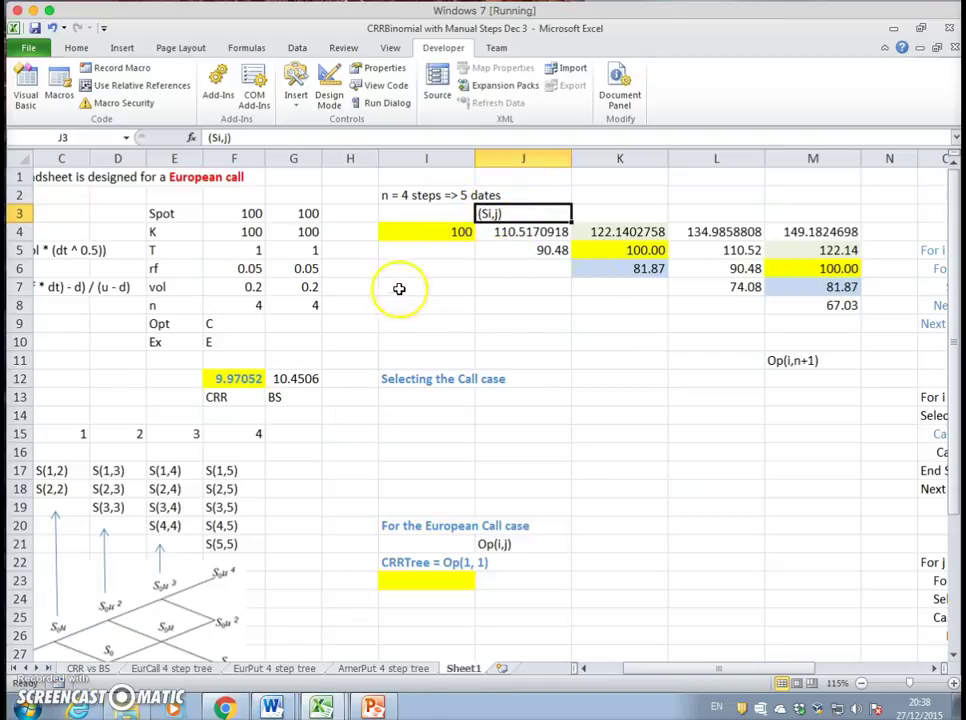
scroll(610, 500, "left", 2)
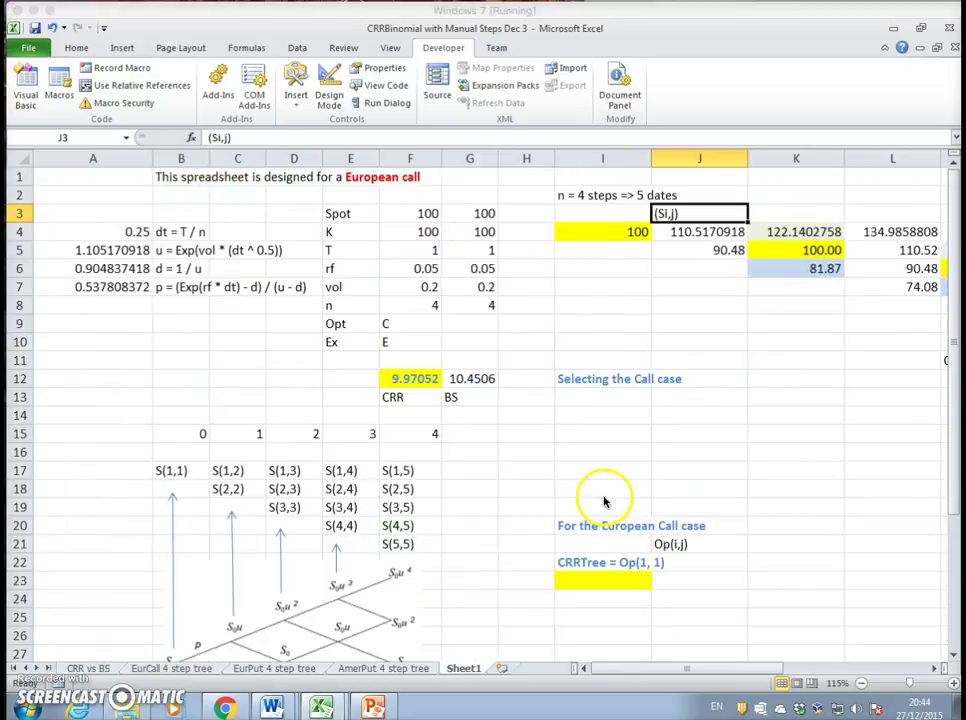
- Examine the index labels S(1,1), S(1,2) and S(1,3) above the binomial tree diagram
left_click(952, 658)
left_click(952, 658)
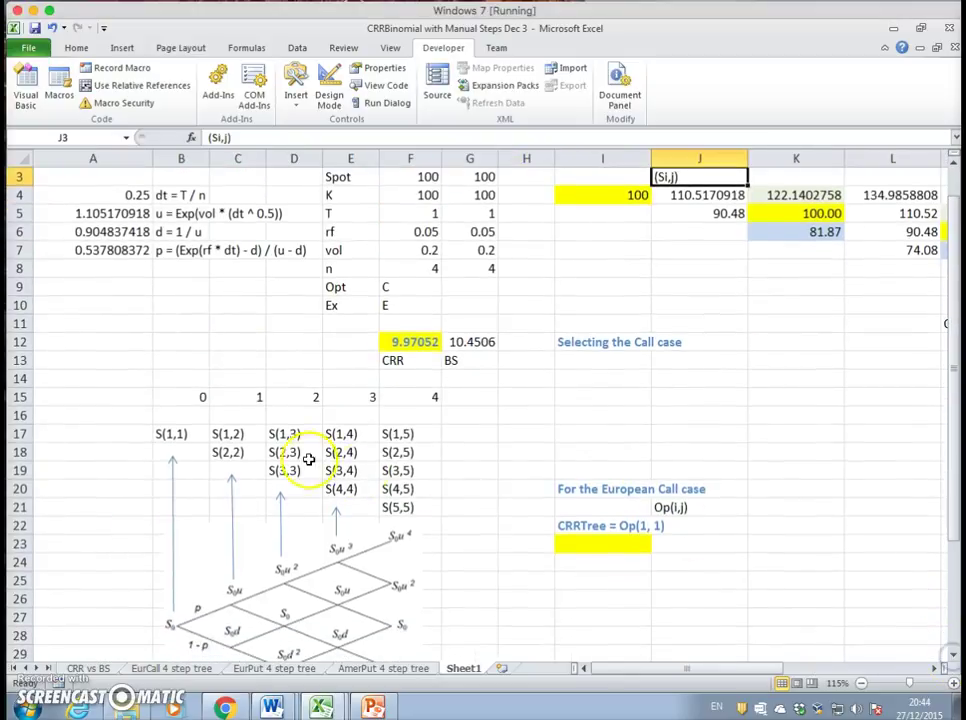
left_click(179, 415)
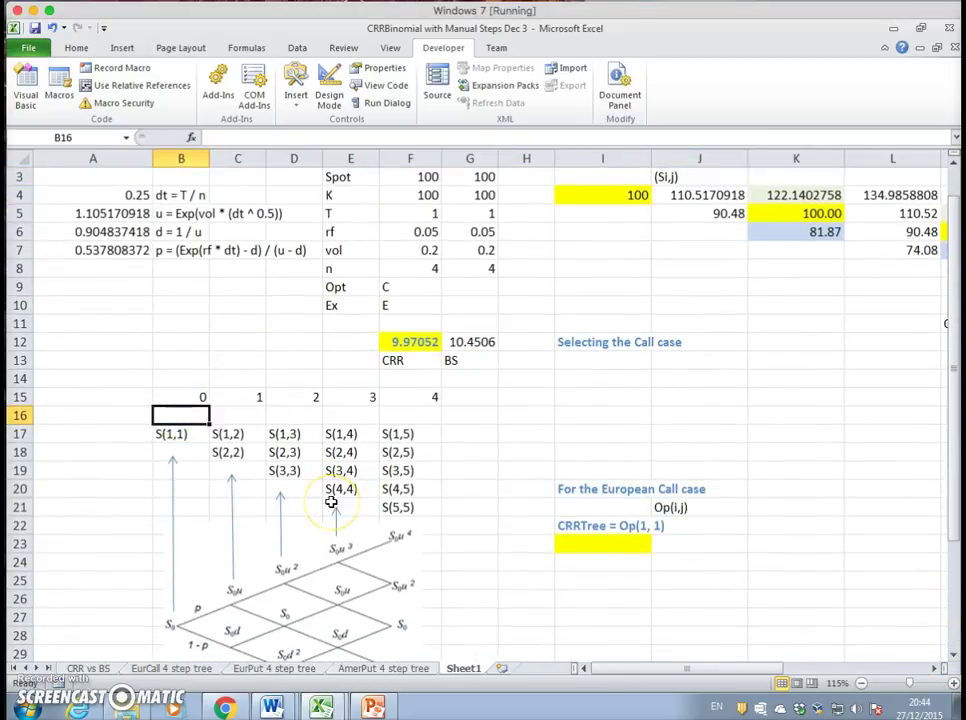
left_click(172, 434)
left_click(237, 433)
left_click(276, 431)
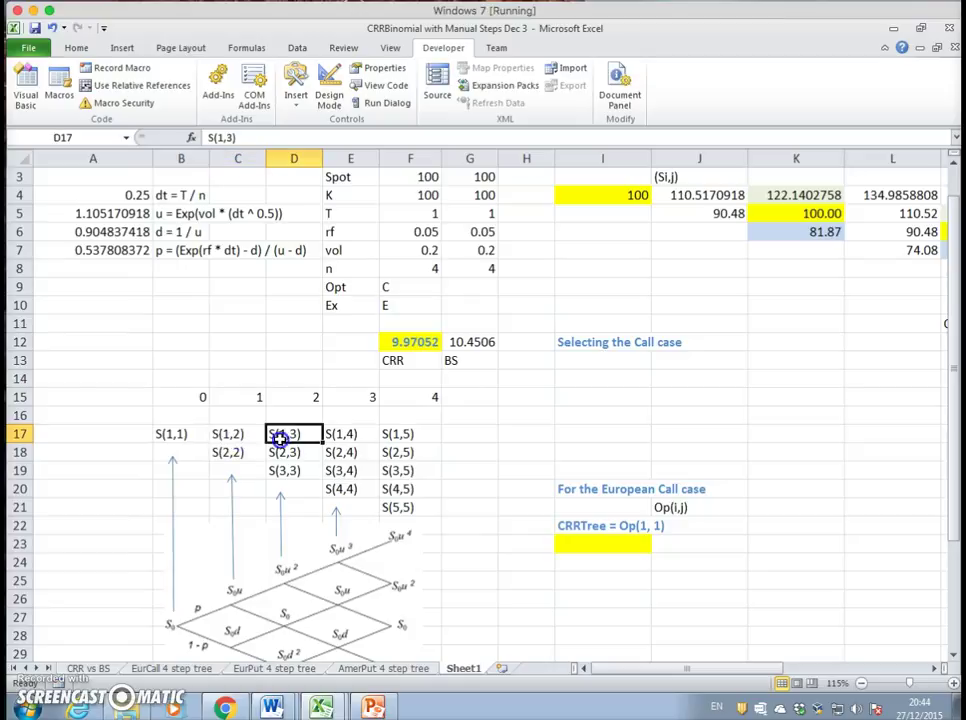
left_click(173, 434)
left_click(228, 433)
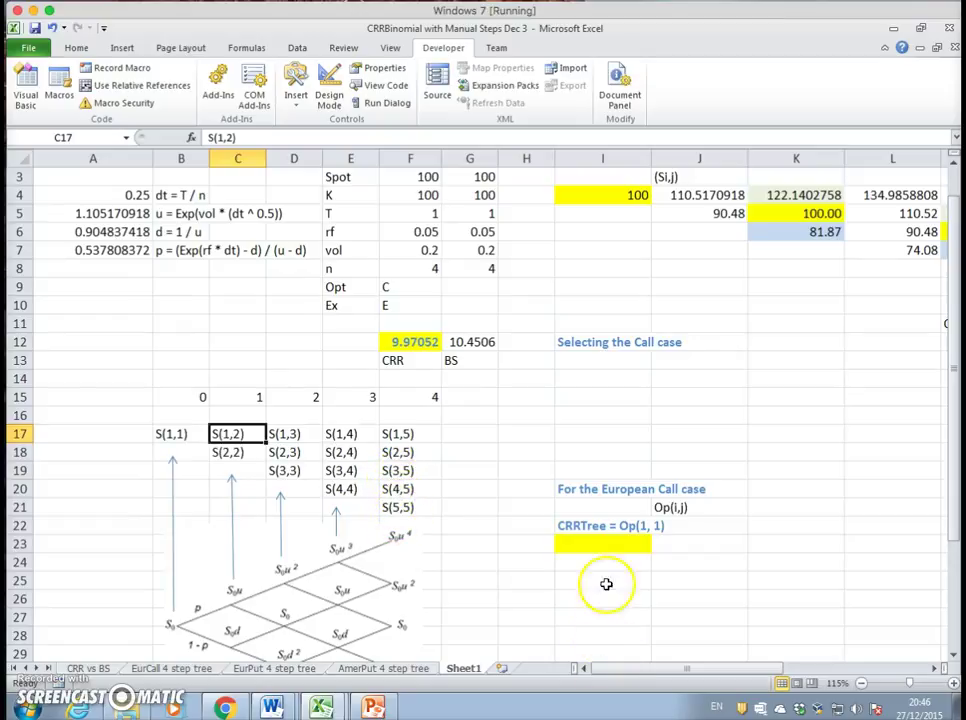
- Inspect the contents of the first stock price tree nodes in cells I4, J4, J5 and K4
left_click(861, 683)
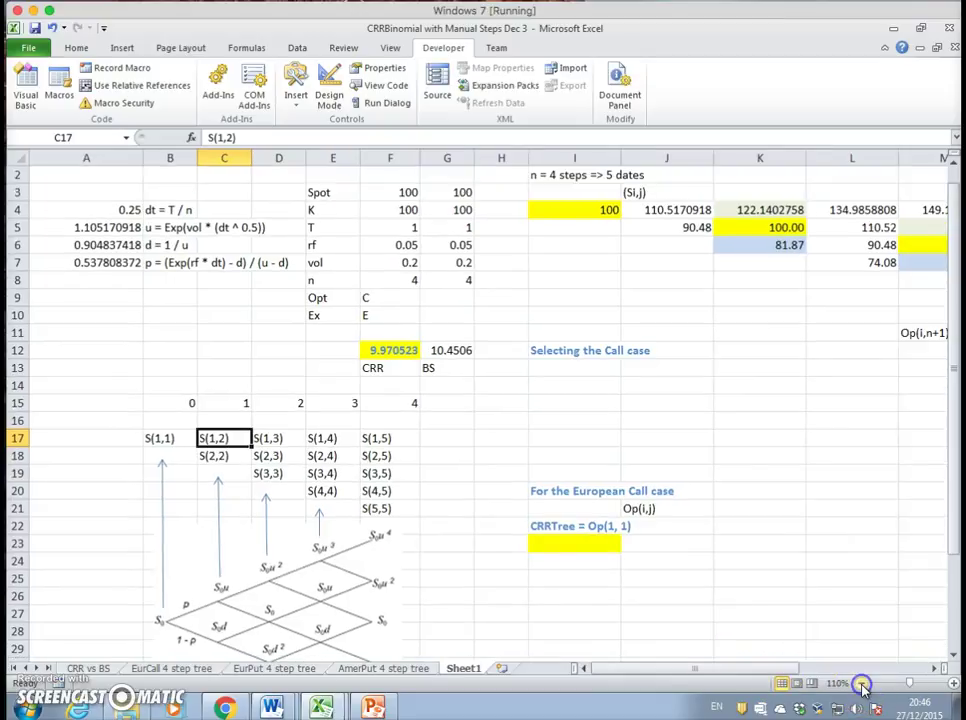
left_click(861, 683)
left_click(532, 222)
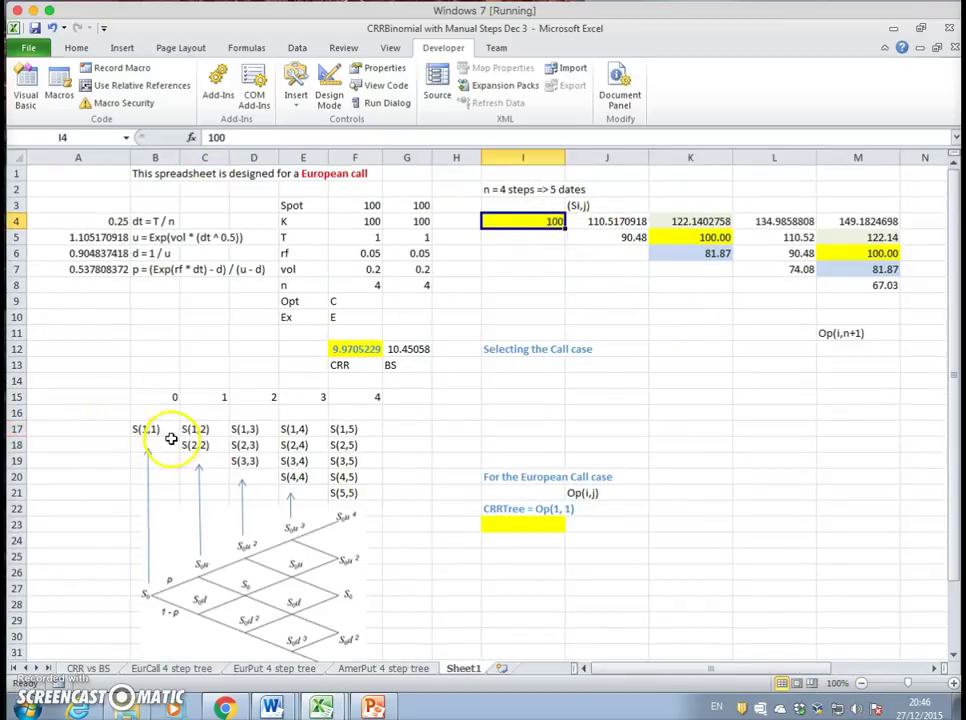
left_click(631, 220)
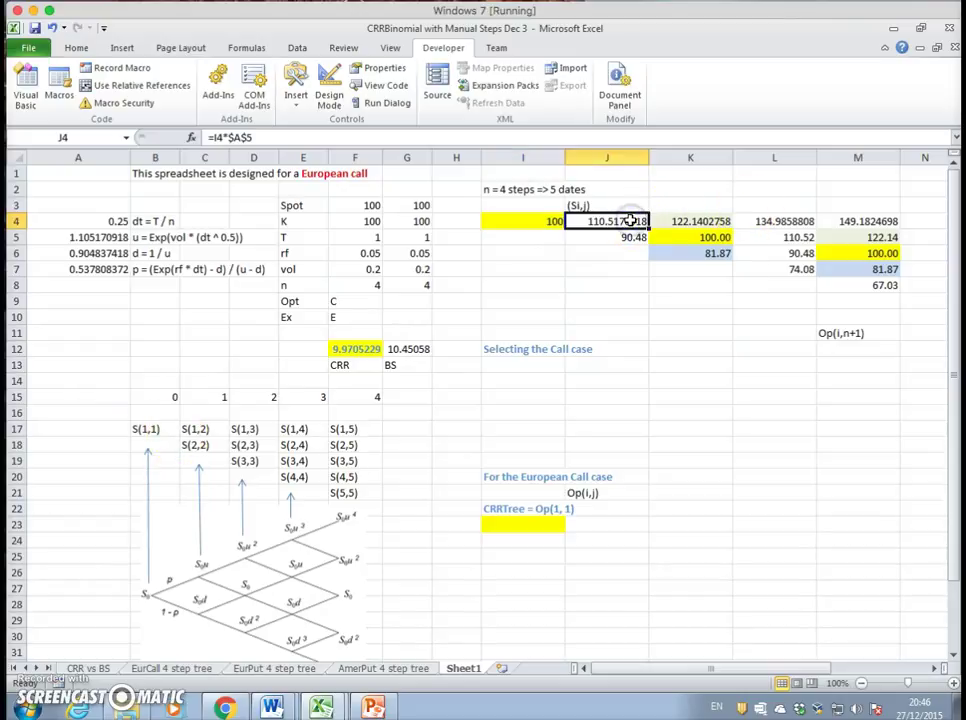
left_click(631, 236)
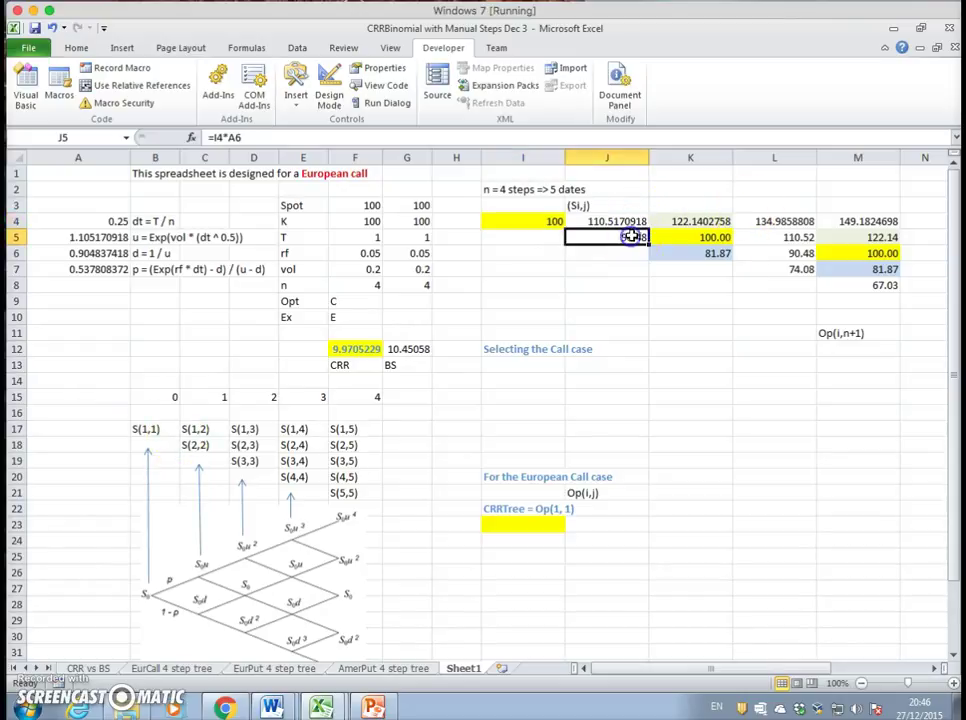
left_click(684, 219)
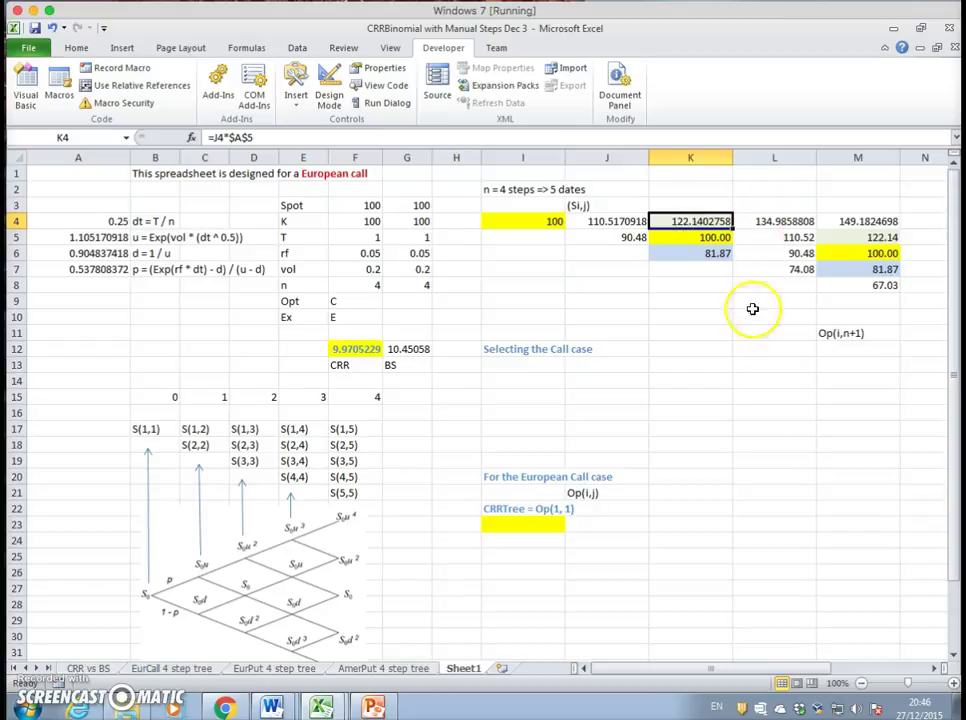
- Compare the stock price tree with the VBA loop code in column O
left_click(933, 672)
left_click(933, 672)
left_click(933, 672)
left_click(933, 672)
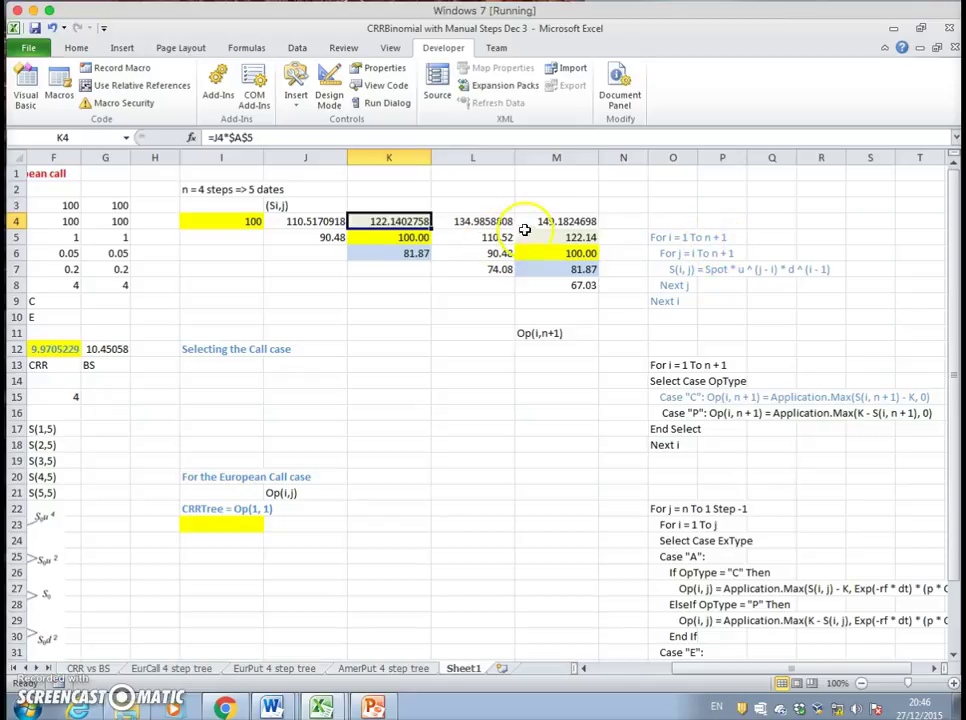
left_click(586, 672)
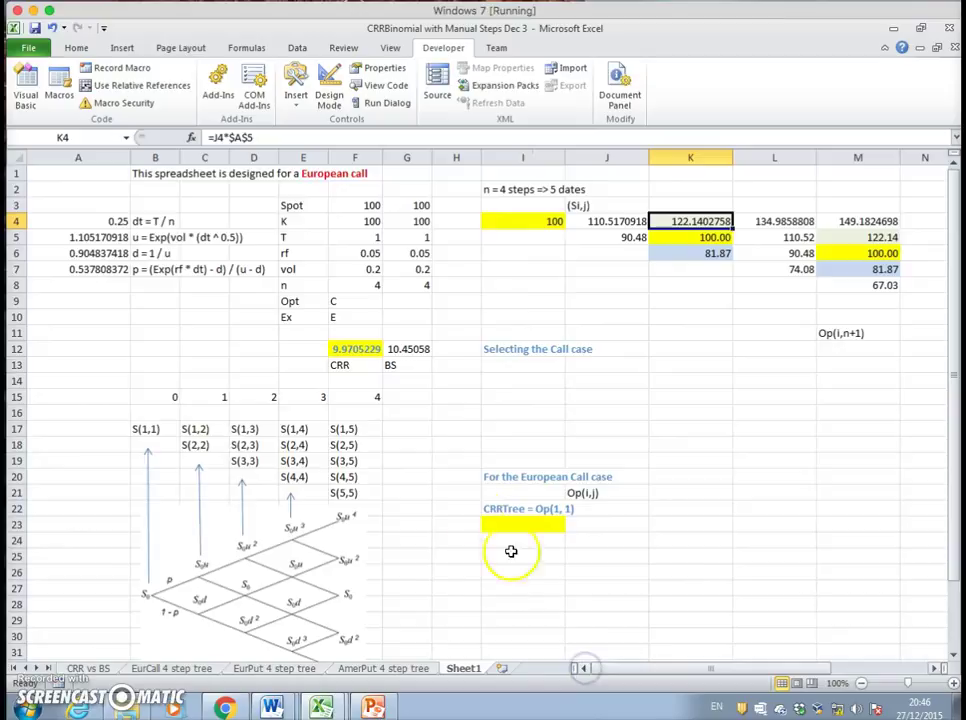
- Trace the row 17 index labels from S(1,1) through S(1,5)
left_click(160, 432)
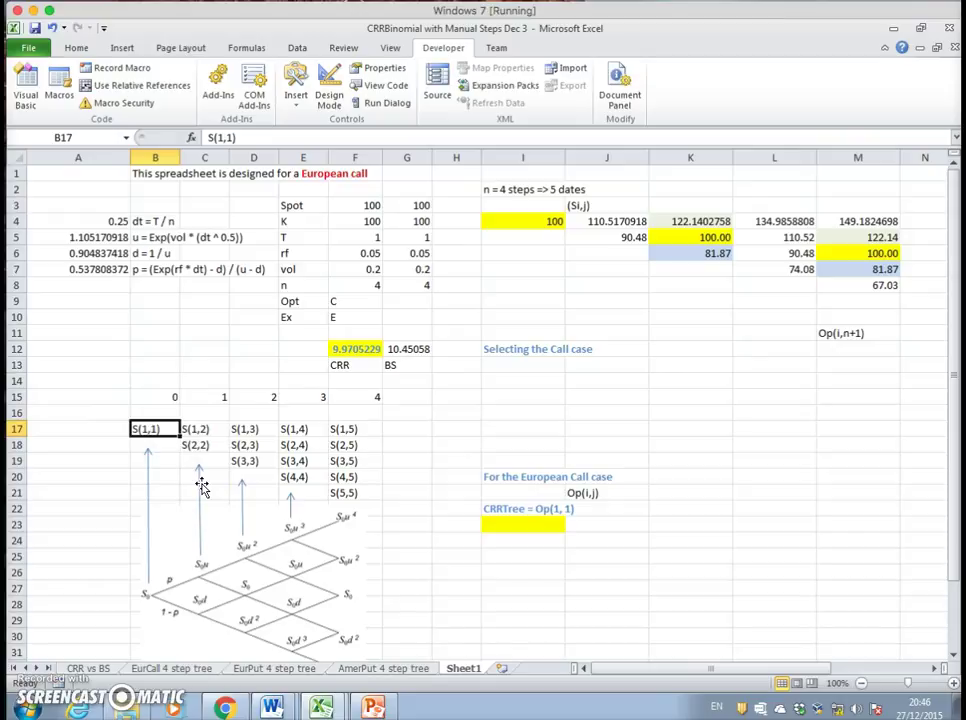
key("Right")
key("Right")
key("Right")
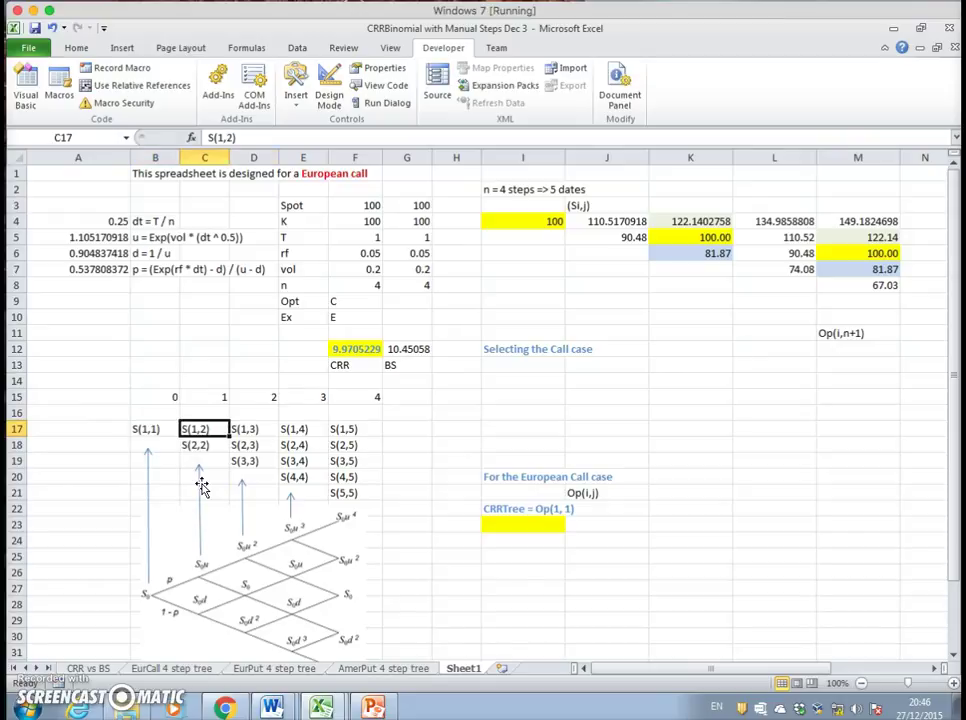
key("Right")
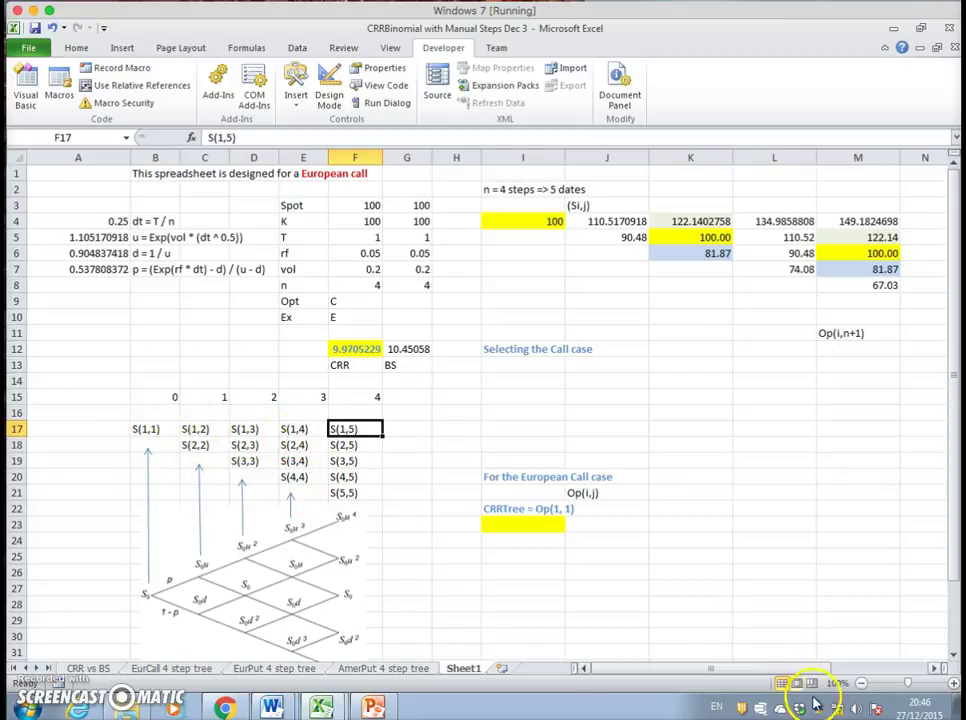
- Copy the stock price loop code in O5:O9 and paste it under "Selecting the Call case", starting at cell I14
left_click_drag(800, 674, 847, 671)
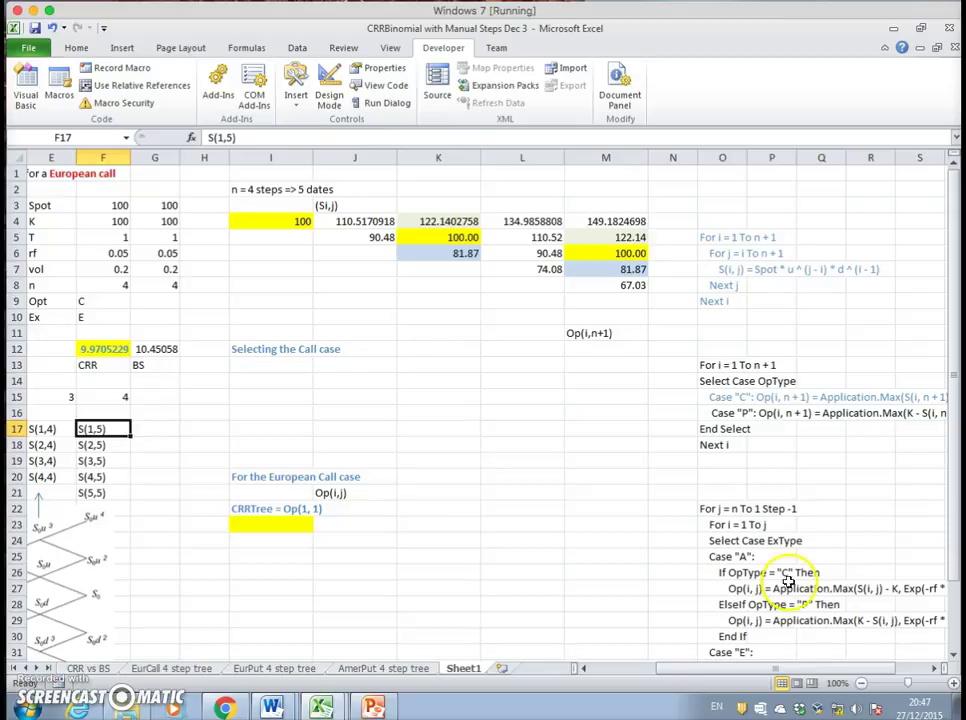
mouse_move(765, 672)
left_mouse_down()
mouse_move(718, 673)
mouse_move(760, 678)
left_mouse_up()
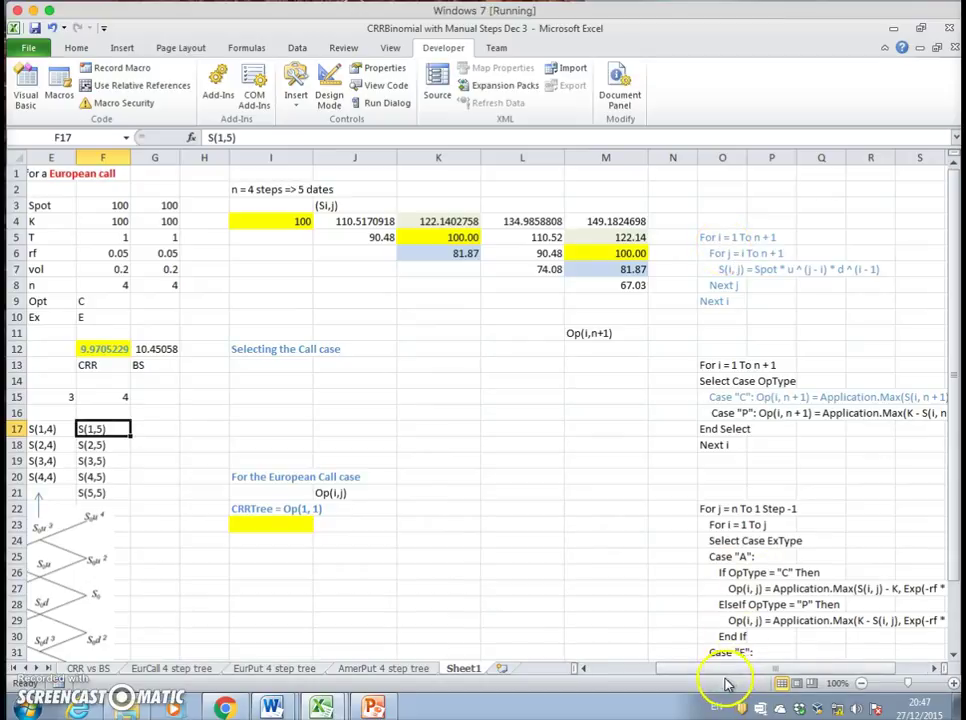
mouse_move(718, 670)
left_mouse_down()
mouse_move(647, 677)
mouse_move(694, 676)
left_mouse_up()
left_click_drag(622, 257, 621, 298)
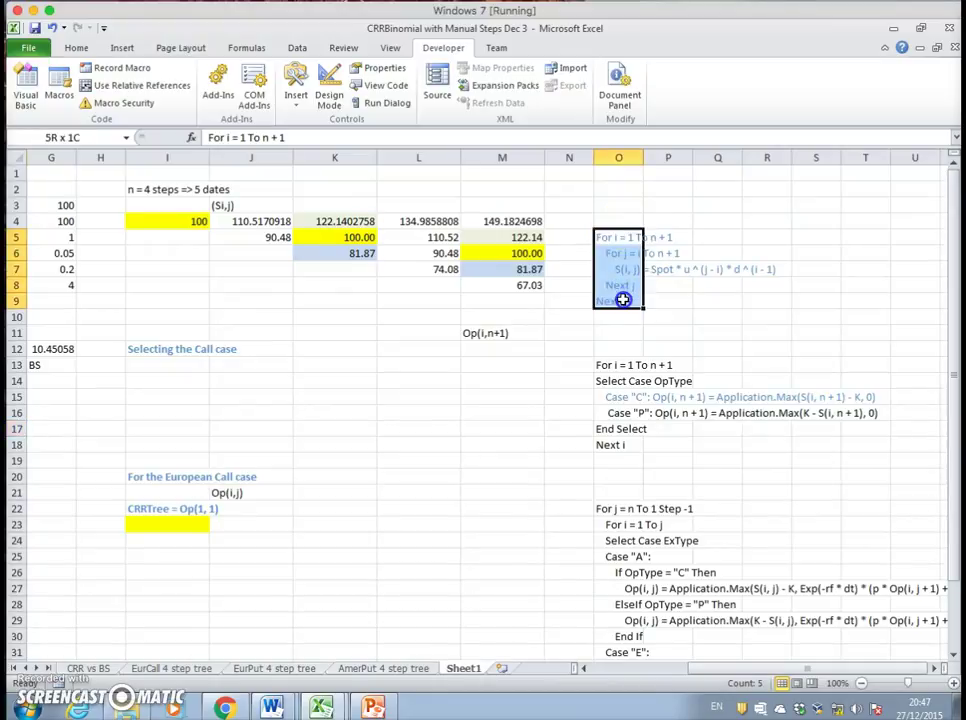
left_click(75, 49)
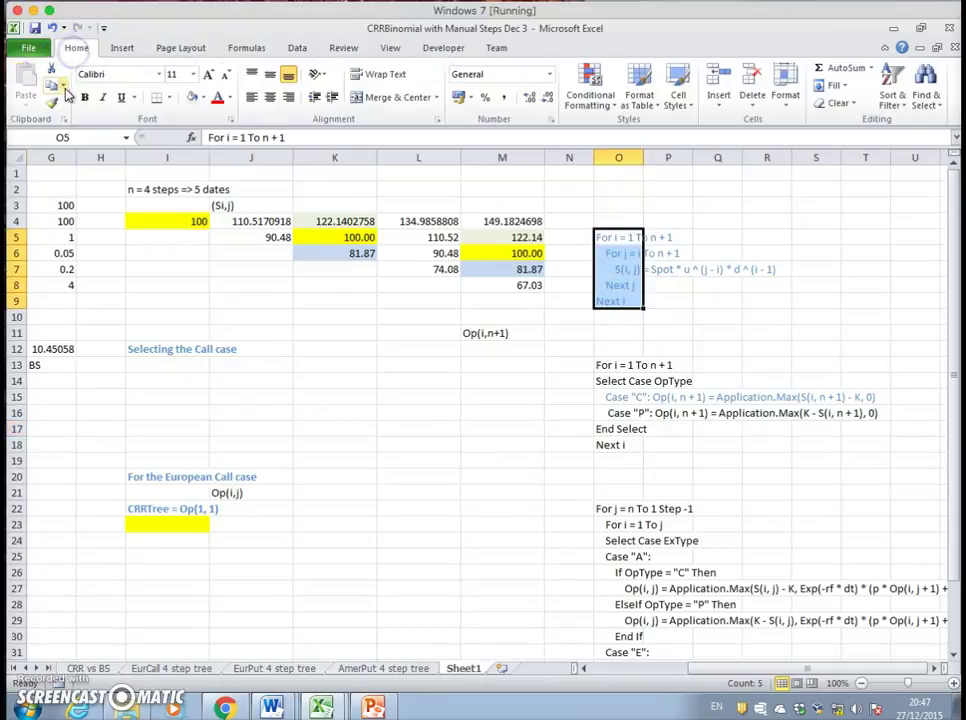
left_click(52, 86)
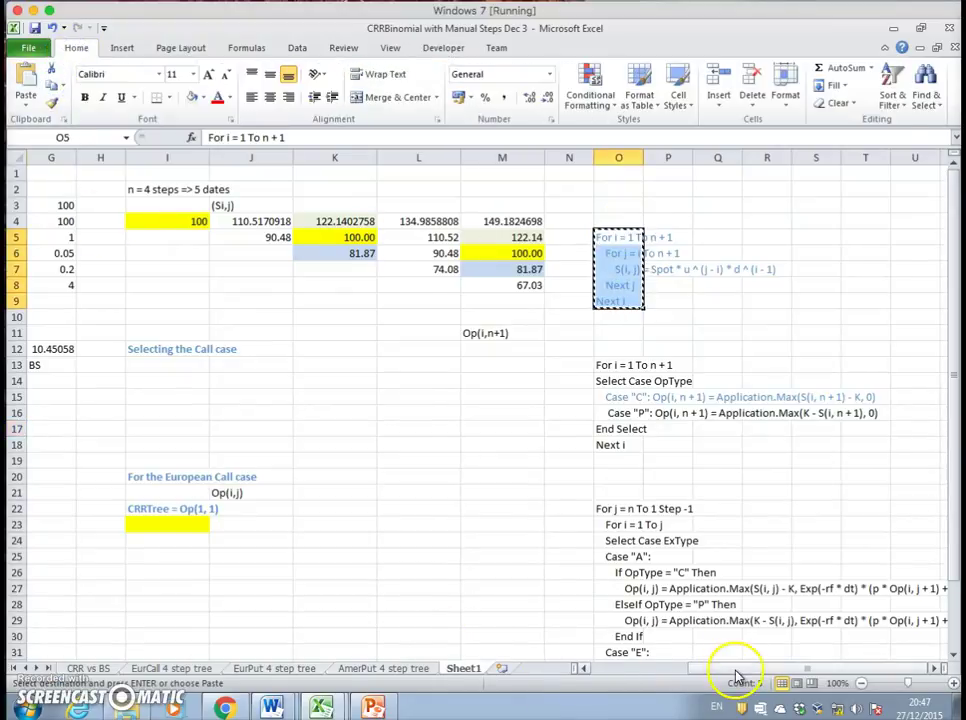
left_click_drag(733, 670, 632, 672)
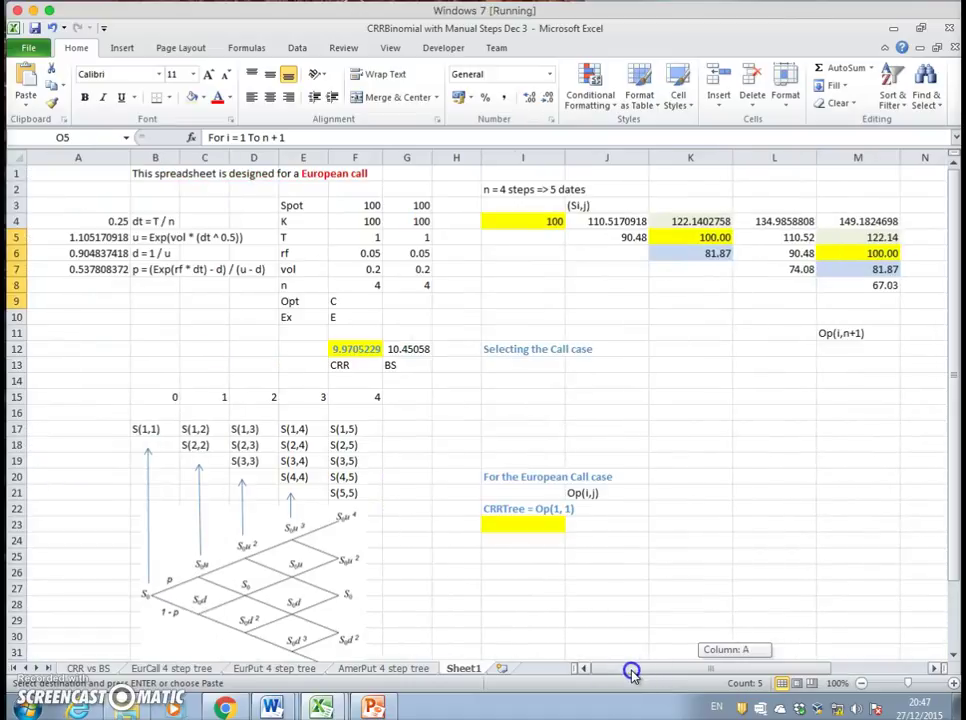
left_click(496, 380)
left_click(26, 84)
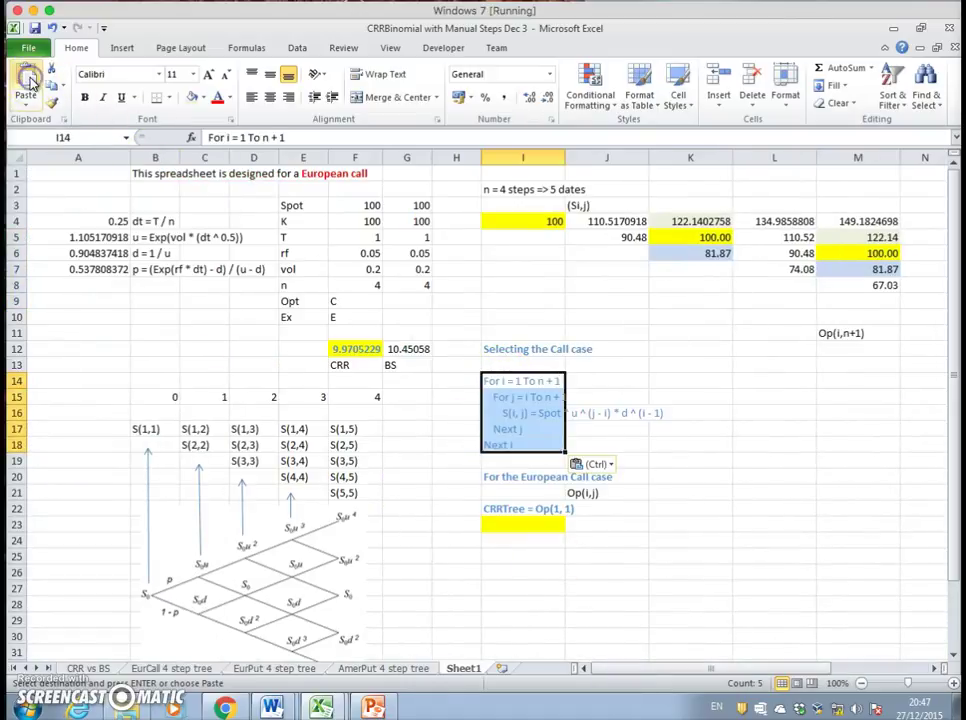
left_click(719, 476)
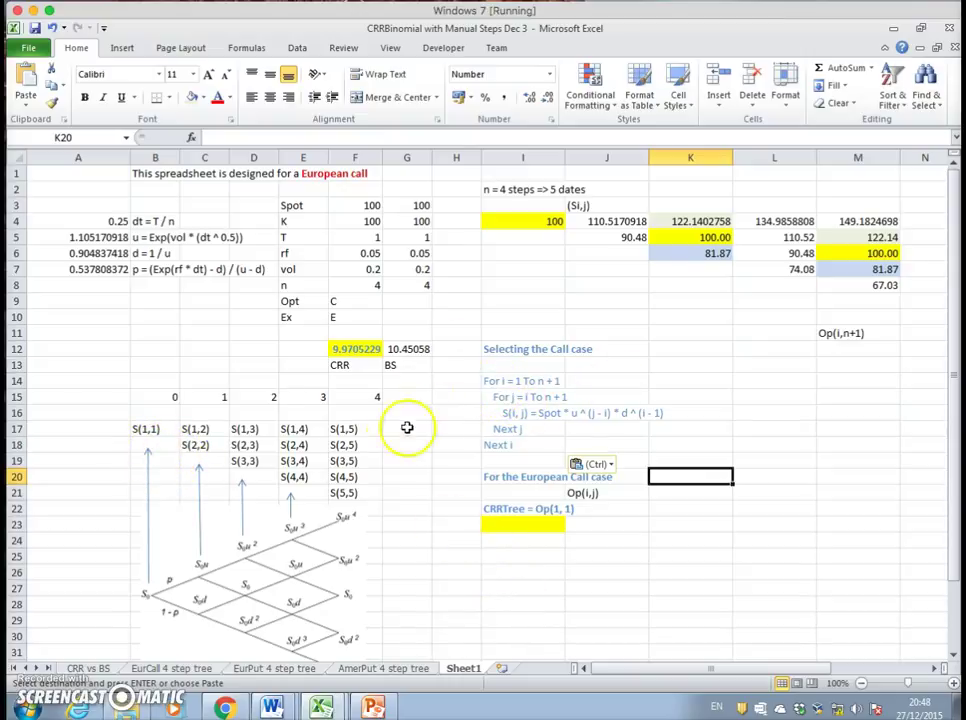
- Copy the (Si,j) heading from J3 into B16 above the index labels
left_click(590, 203)
left_click(52, 86)
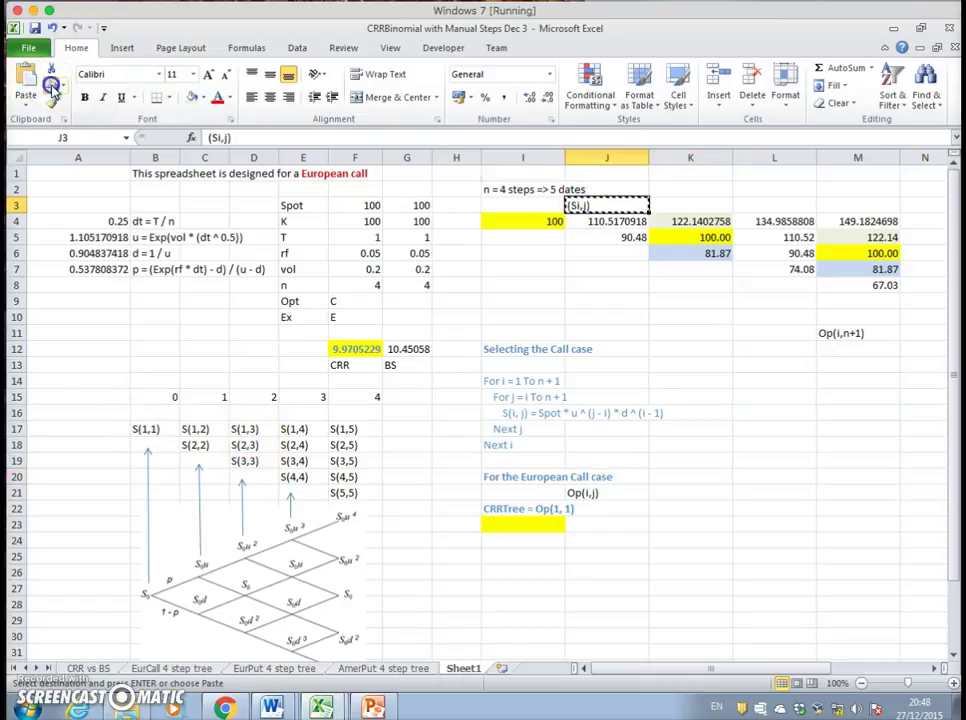
left_click(148, 412)
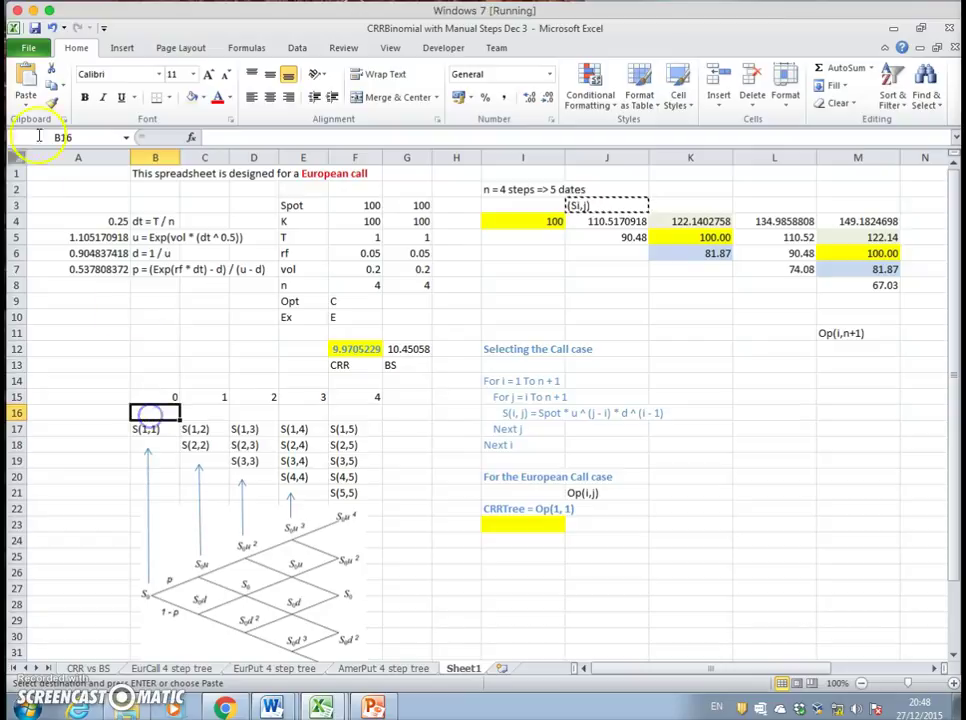
left_click(26, 82)
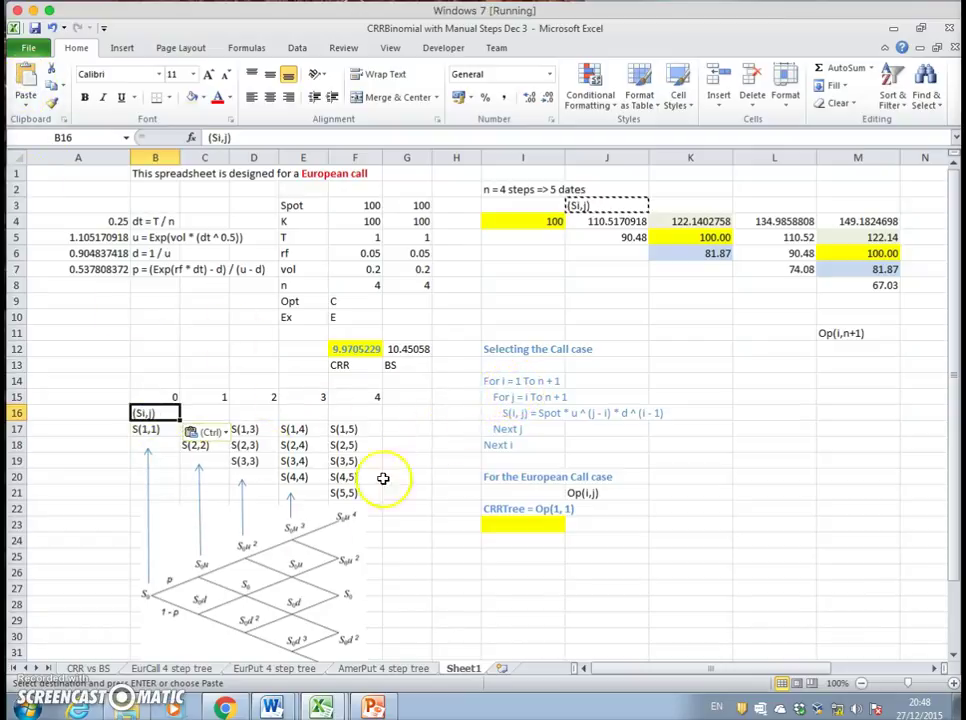
left_click(690, 460)
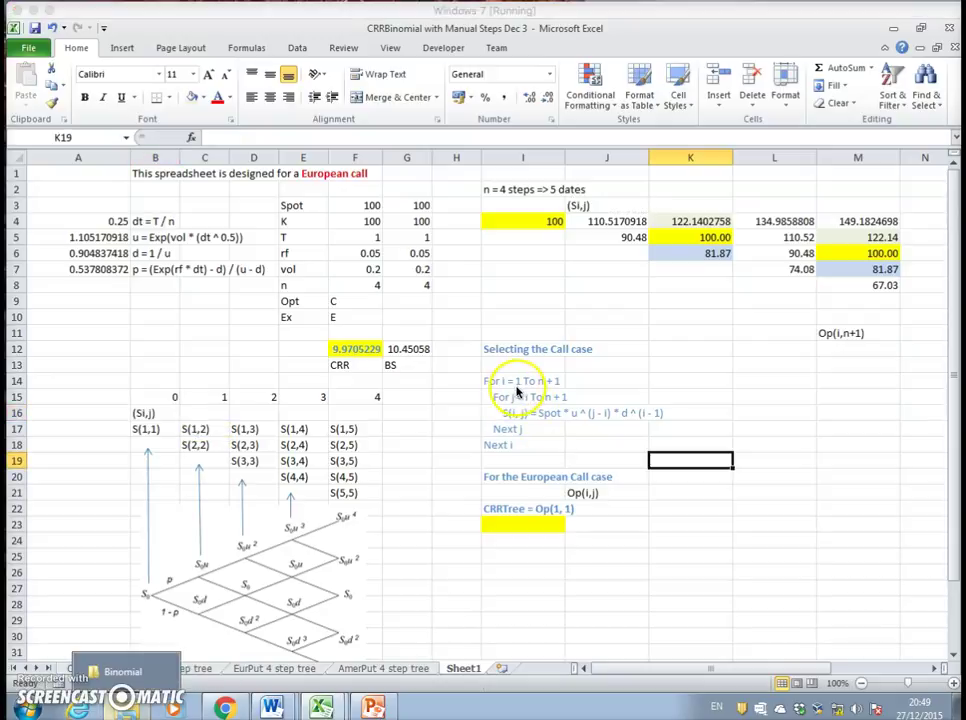
- Trace the loop order for i = 1 from S(1,1) to S(1,5), and for i = 2 from S(2,2) to S(2,5)
left_click(143, 429)
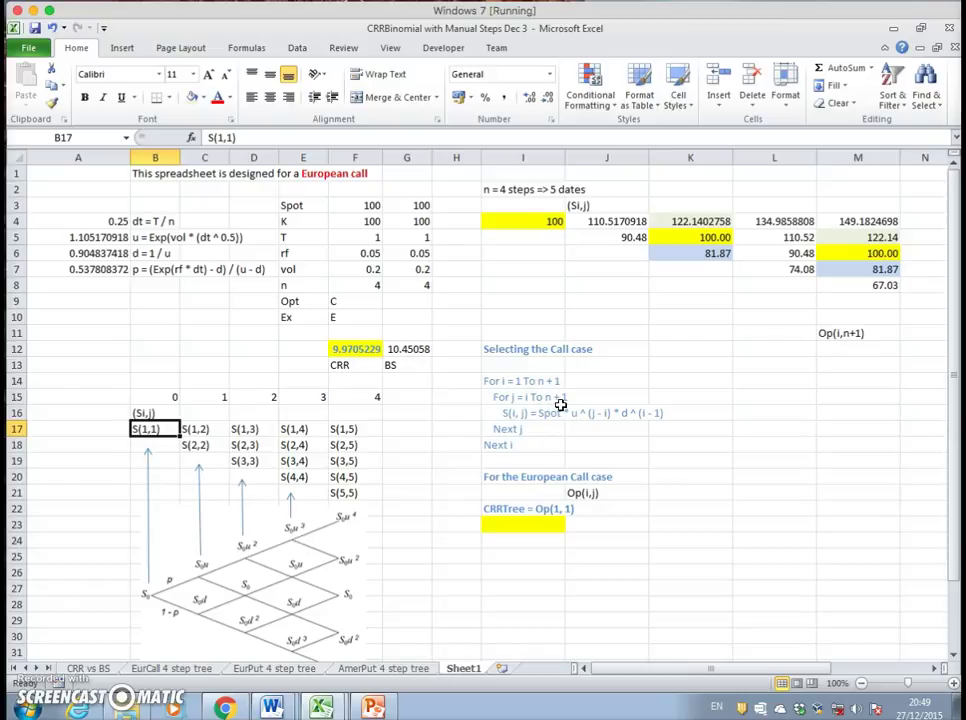
left_click(363, 432)
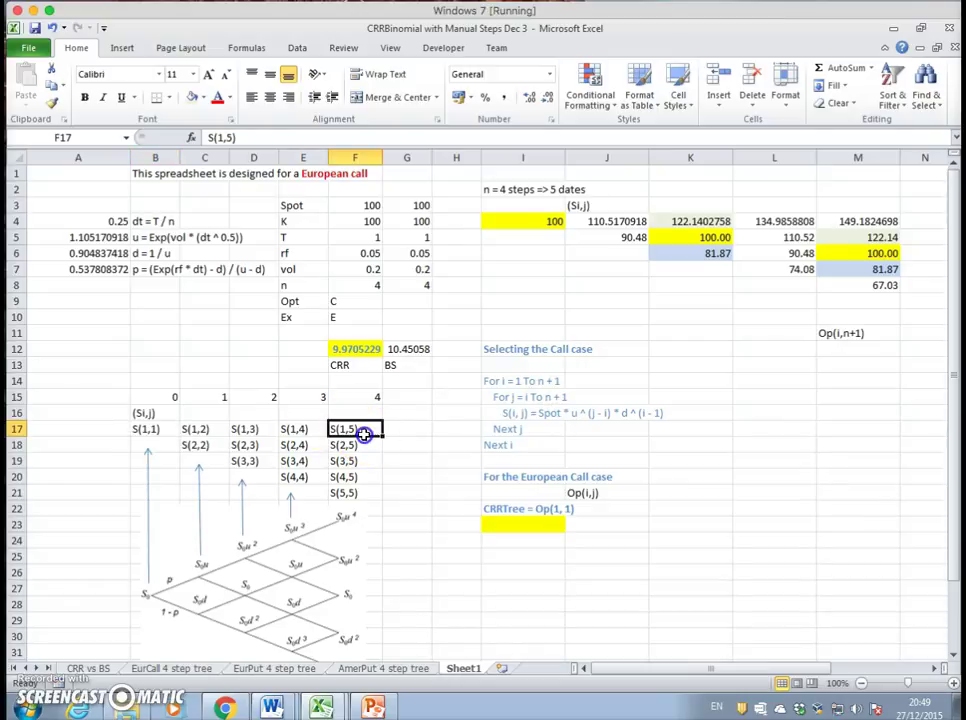
left_click(353, 397)
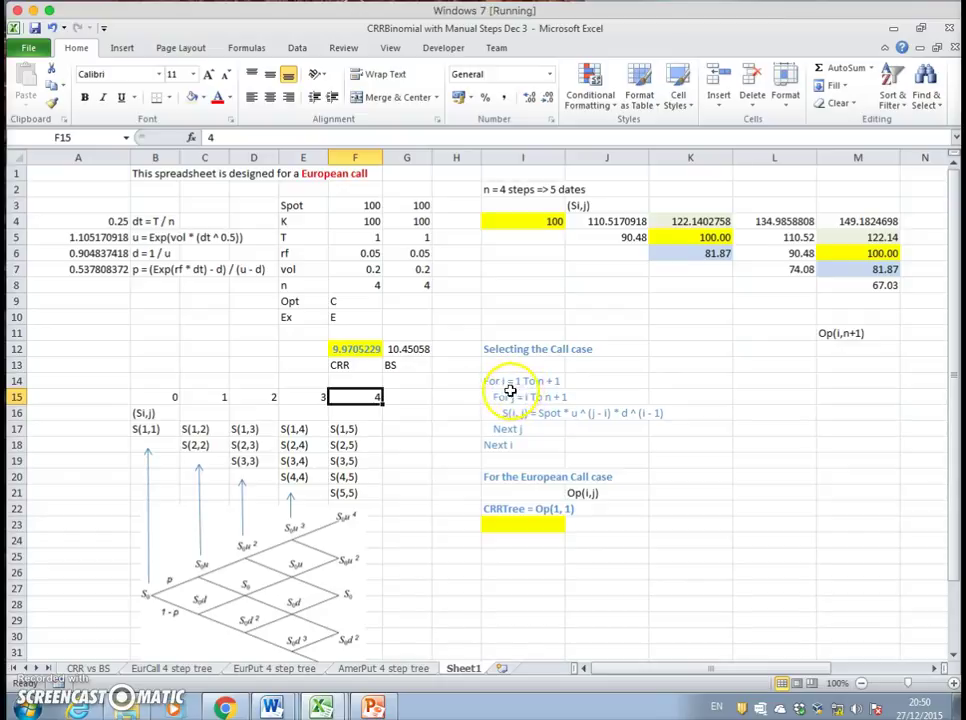
left_click(213, 446)
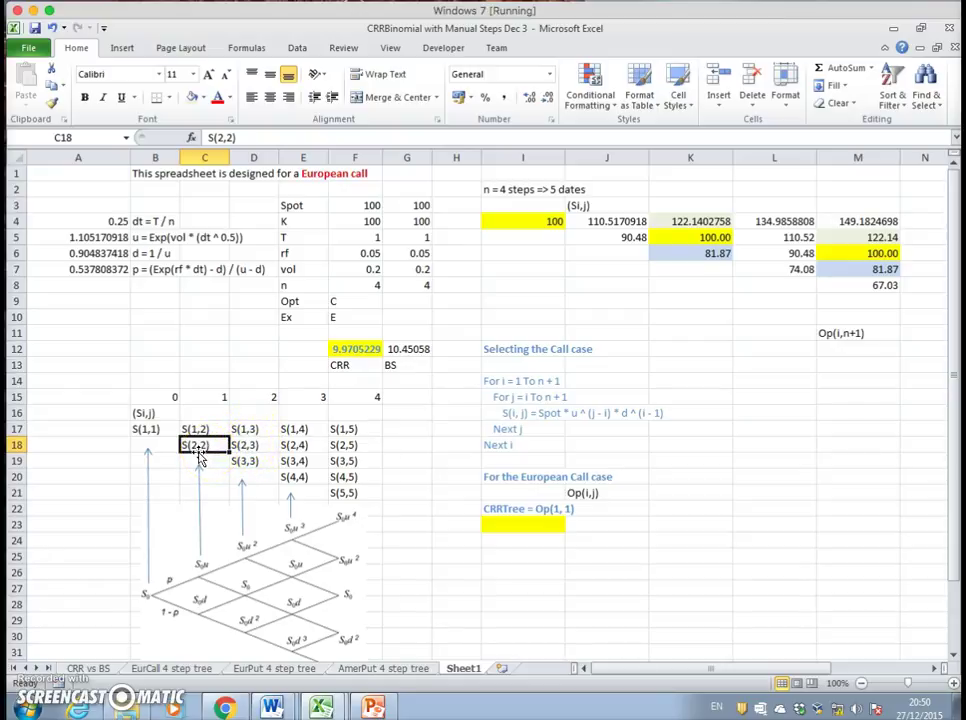
left_click(259, 453)
left_click(291, 447)
left_click(350, 447)
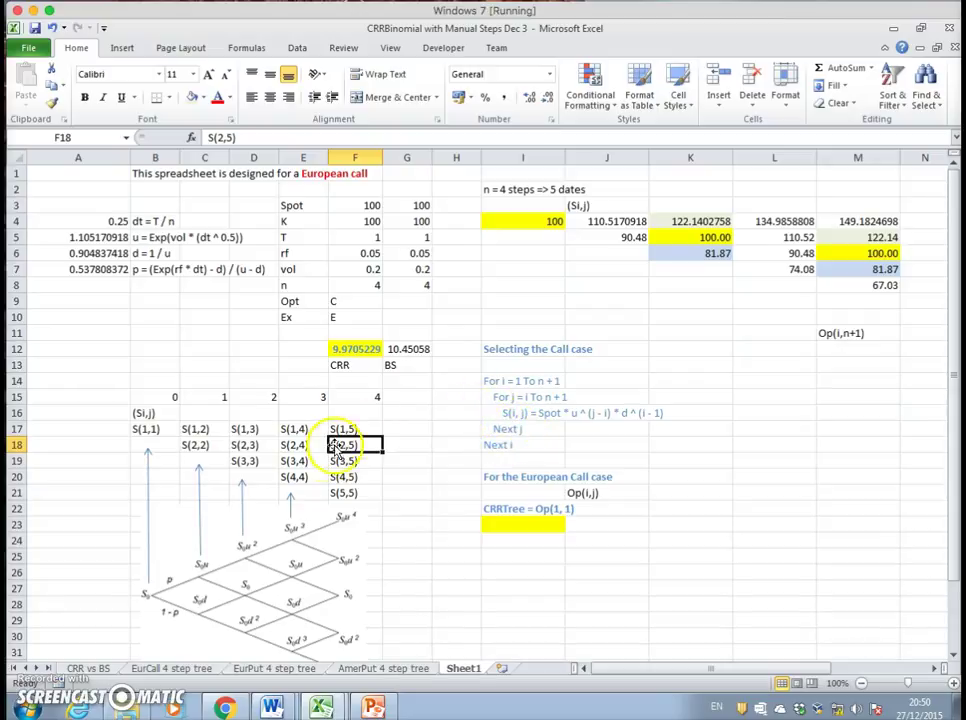
- Trace the index labels for i = 3 to 5, from S(3,3) down to S(5,5), against the loop code
left_click(258, 461)
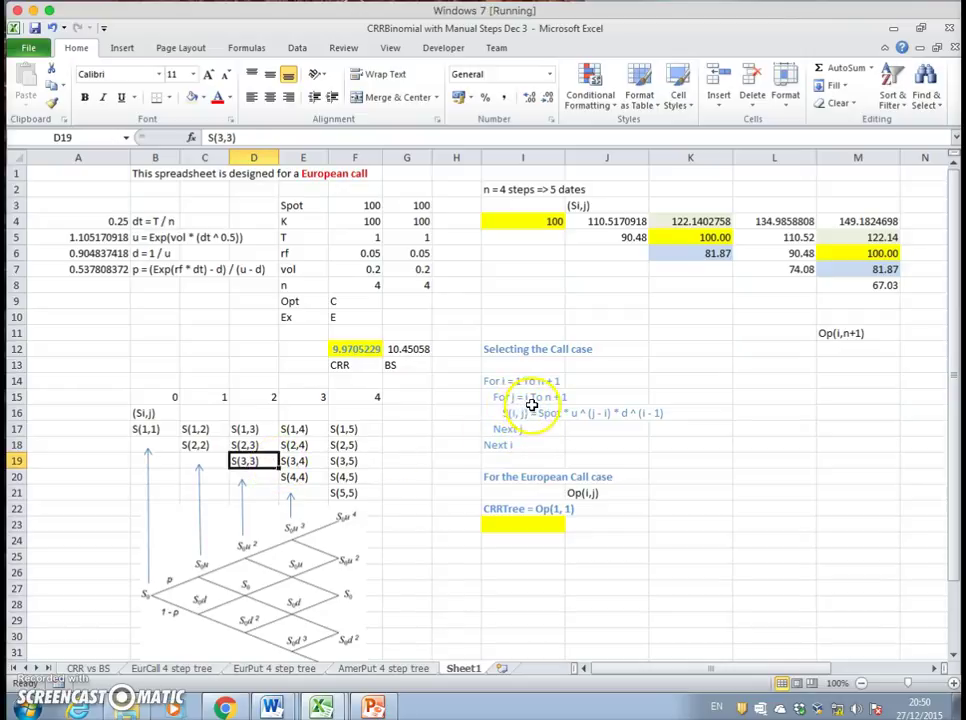
left_click(302, 461)
left_click(345, 460)
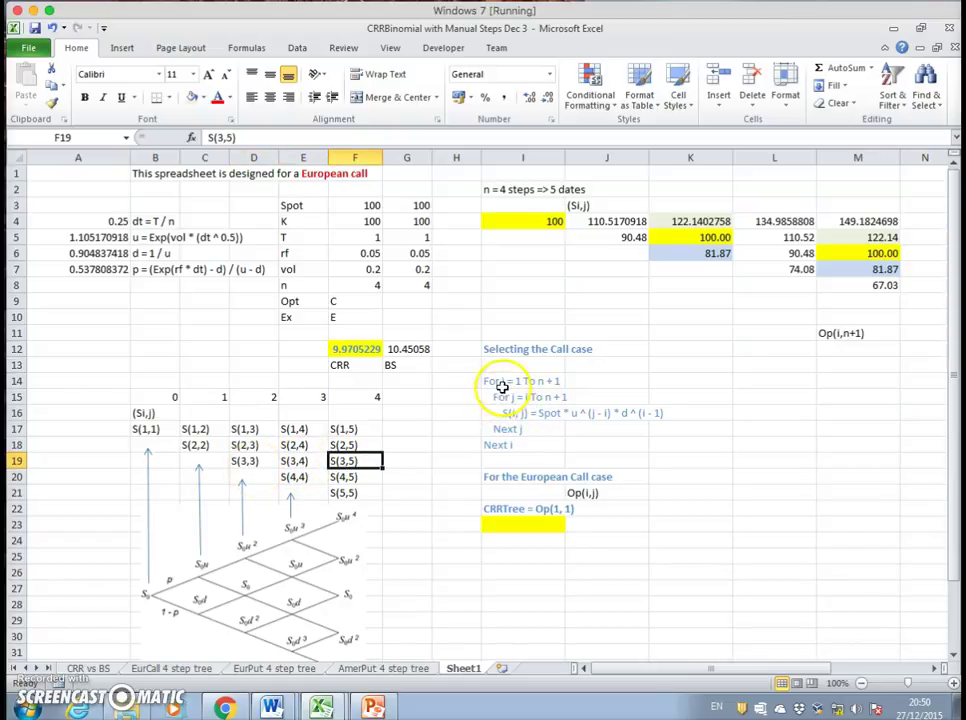
left_click(309, 476)
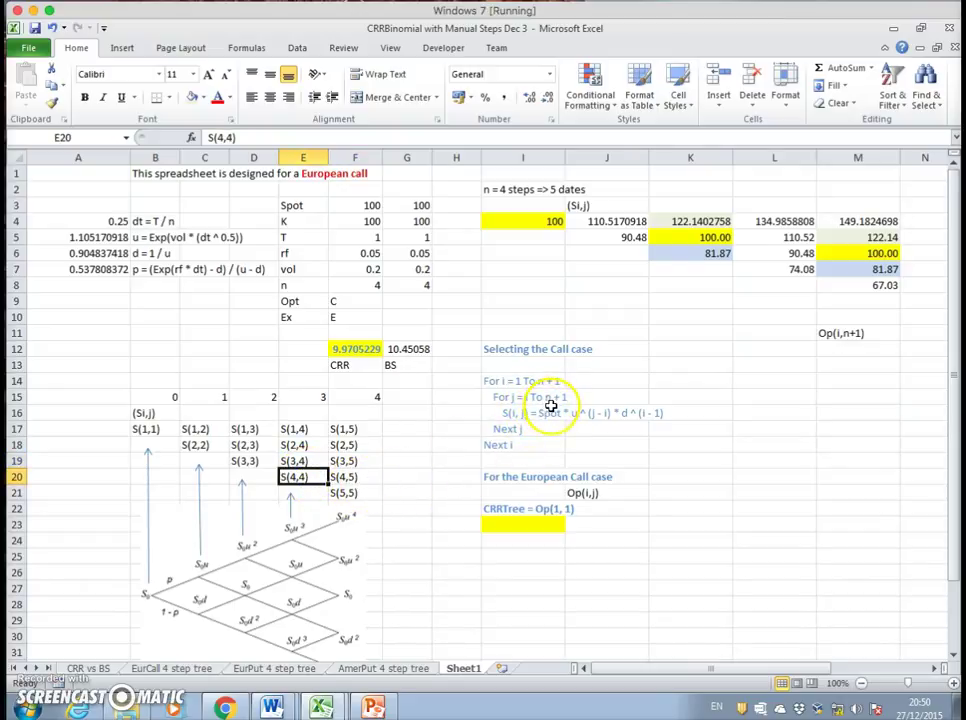
left_click(347, 478)
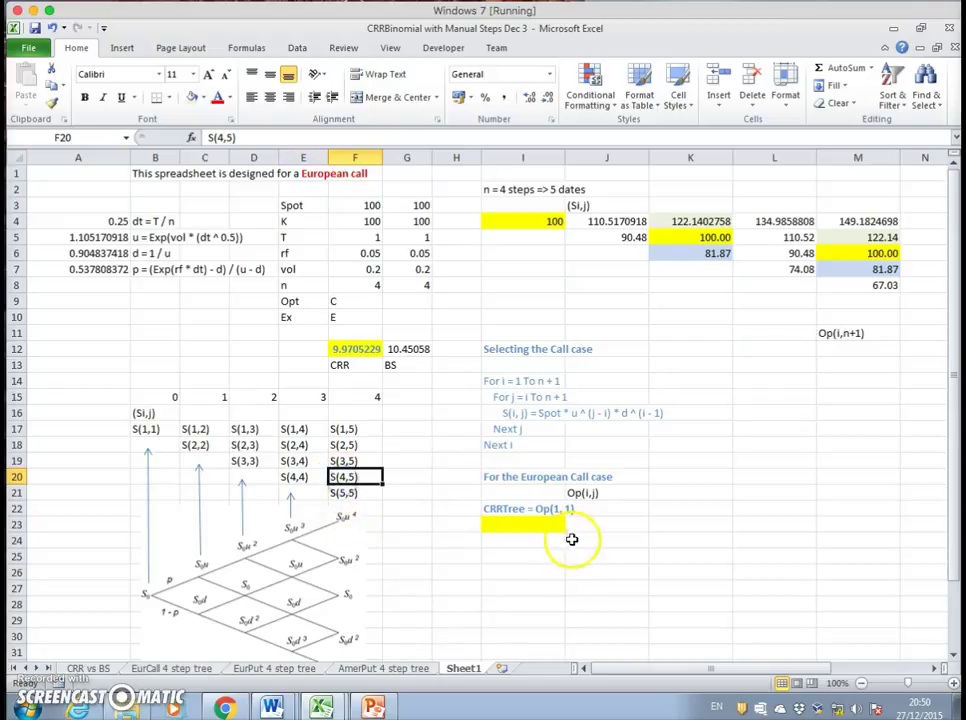
left_click(371, 494)
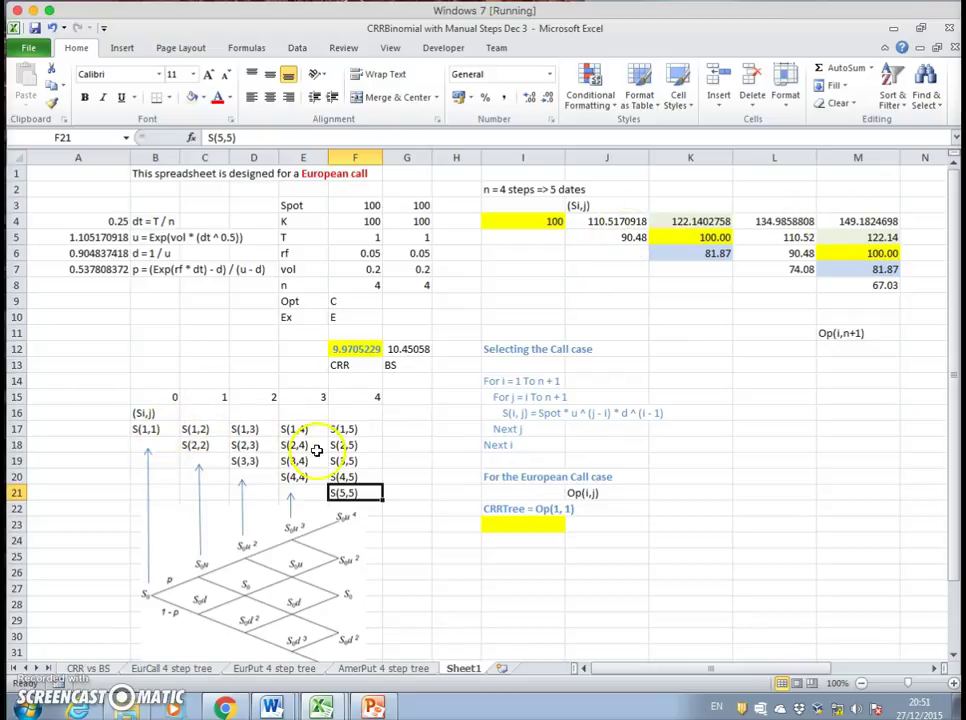
- Walk cell by cell through row 17 starting at S(1,1), and through row 18 from S(2,2) to S(2,5)
left_click(155, 431)
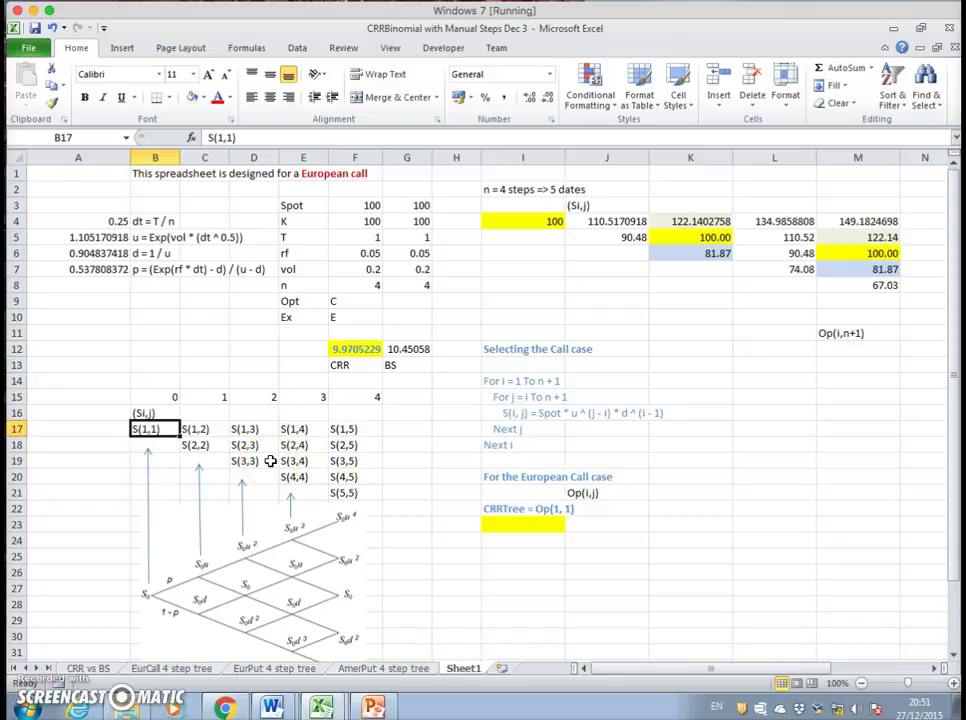
key("Right")
key("Right")
key("Right")
key("Right")
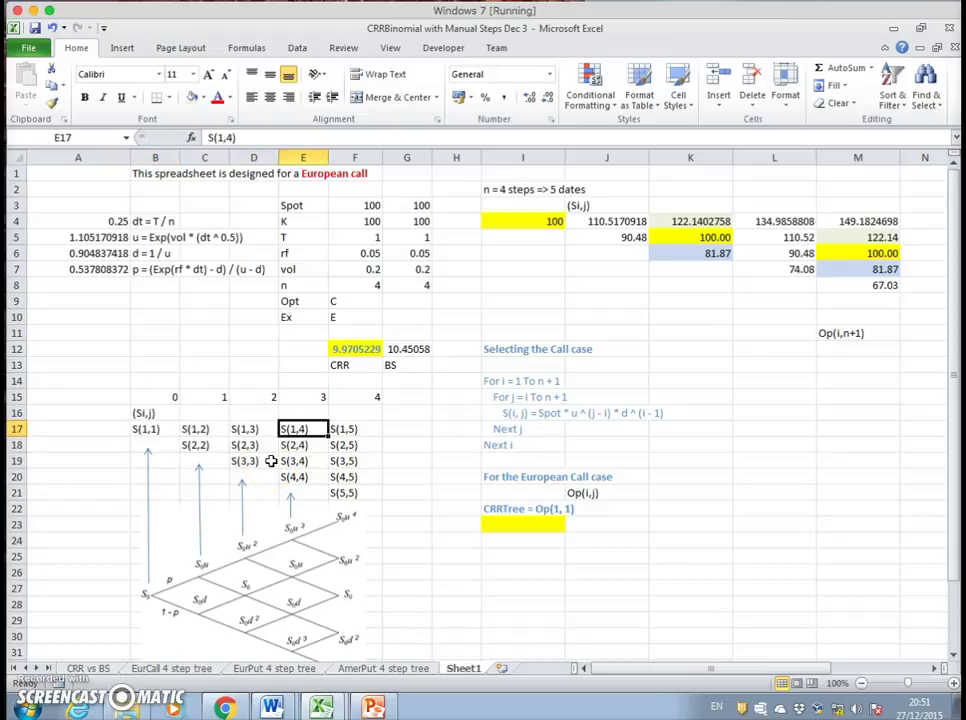
key("Down")
key("Left")
key("Left")
key("Left")
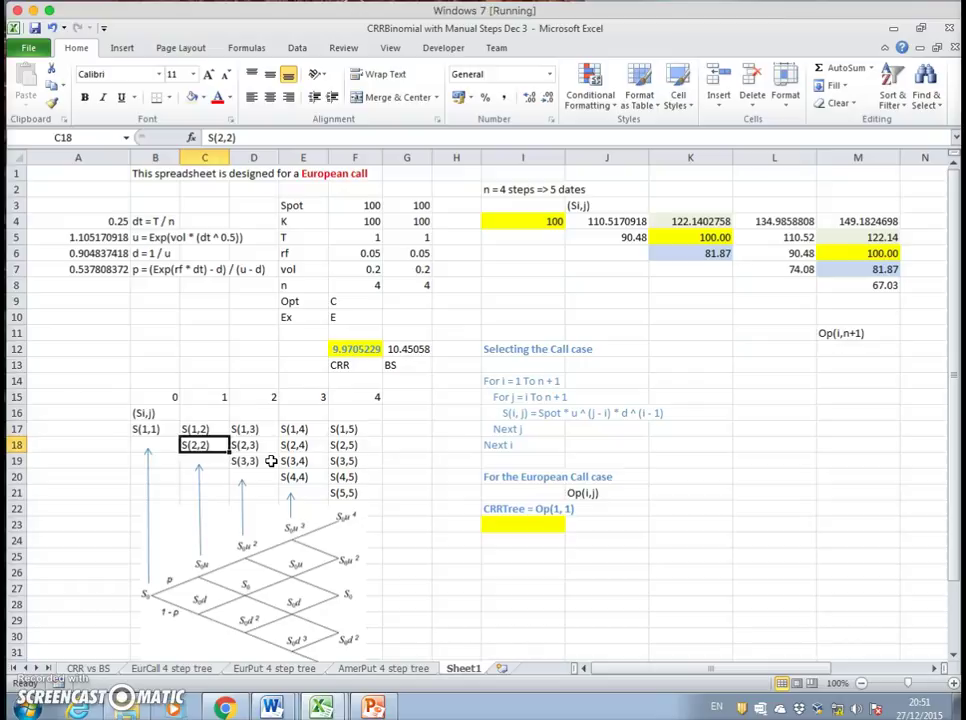
key("Right")
key("Right")
key("Right")
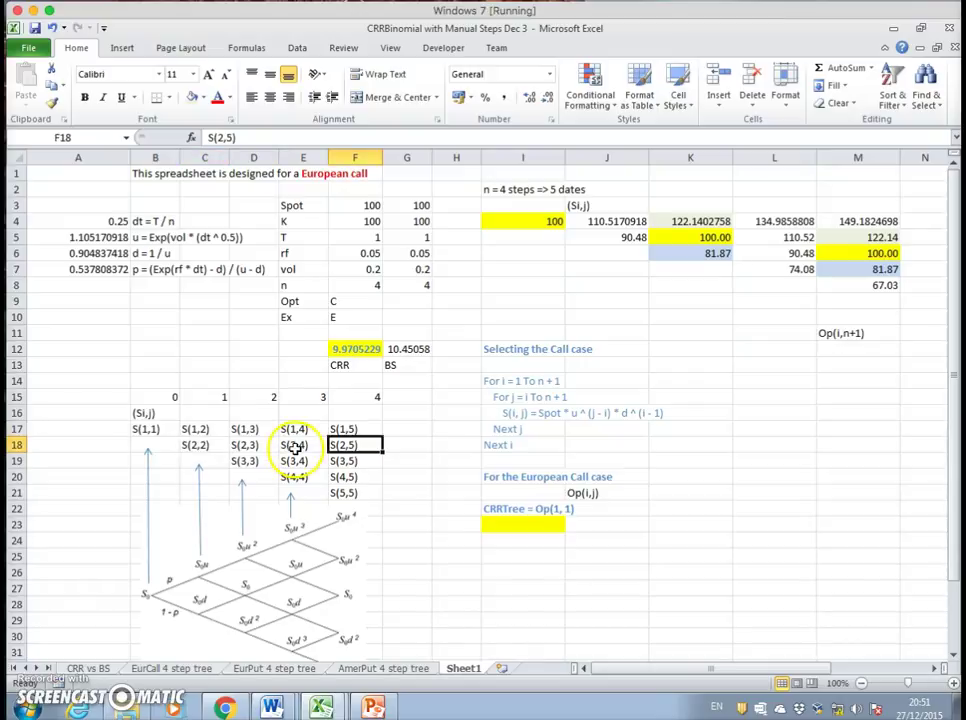
- Walk cell by cell through rows 19 to 21, from S(3,3) through S(4,4) to S(5,5)
left_click(262, 461)
key("Right")
key("Right")
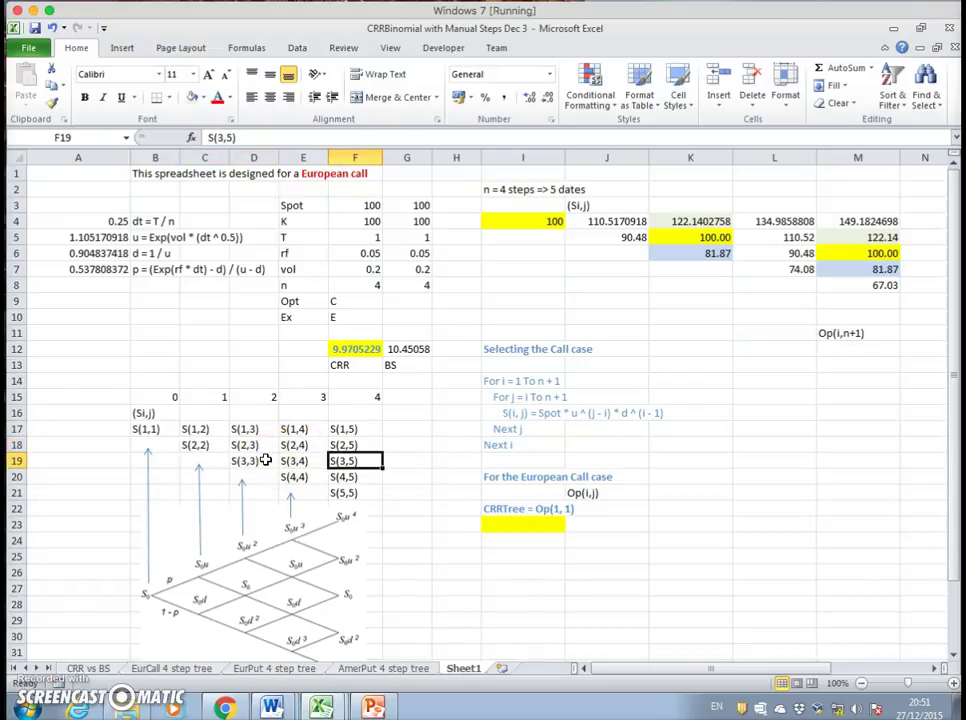
left_click(291, 476)
key("Right")
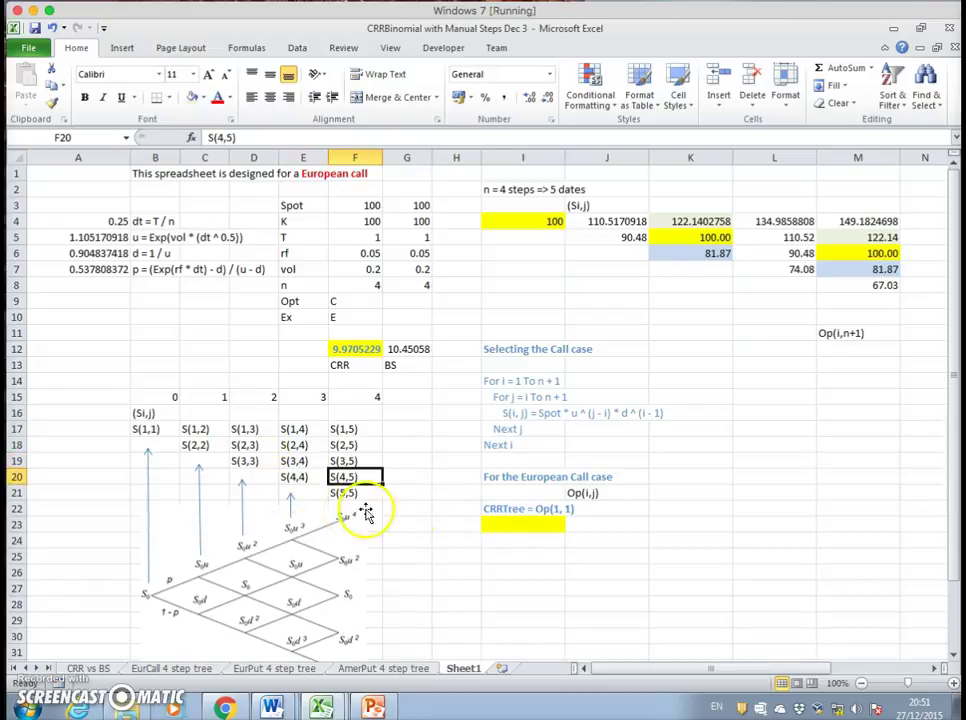
left_click(357, 490)
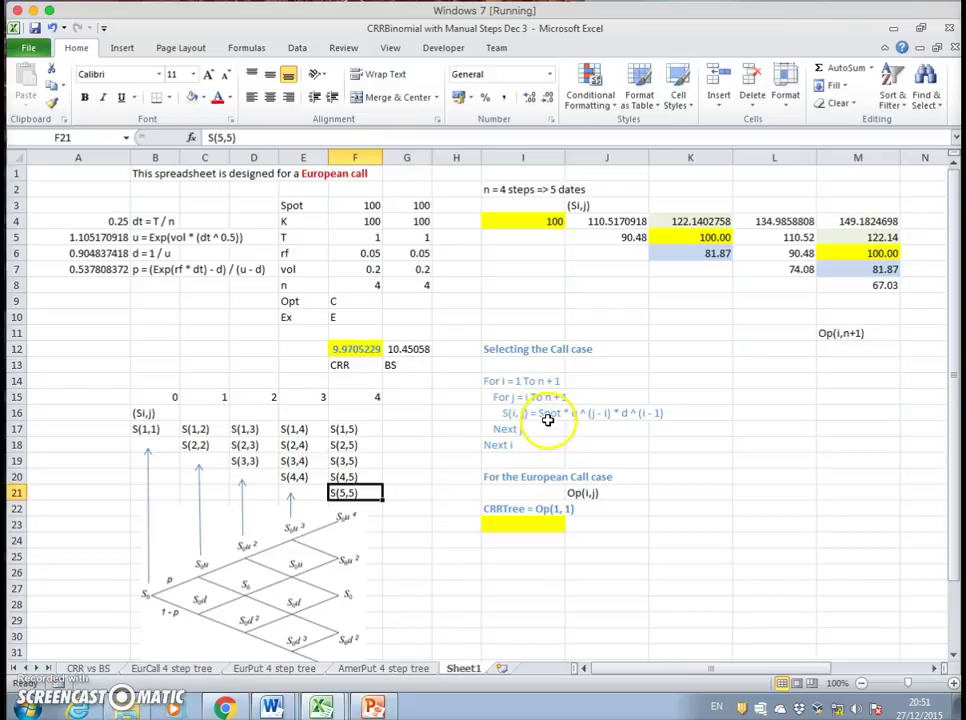
- Compare the S(1,1) label with the Spot input in F3 and the first stock price node in I4
left_click(152, 430)
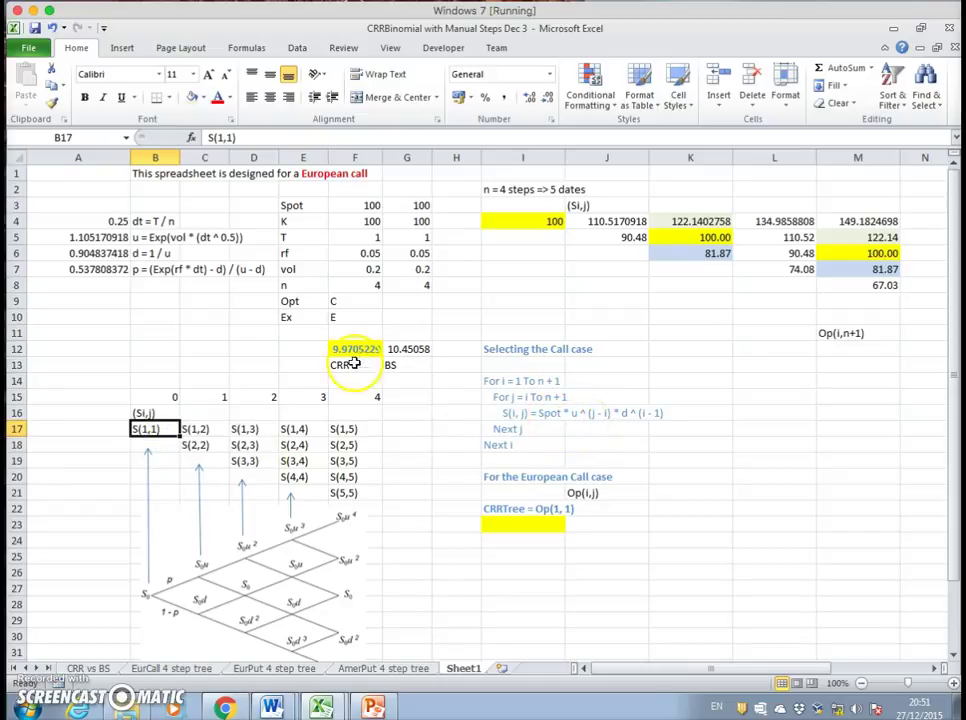
left_click(322, 206)
left_click(358, 204)
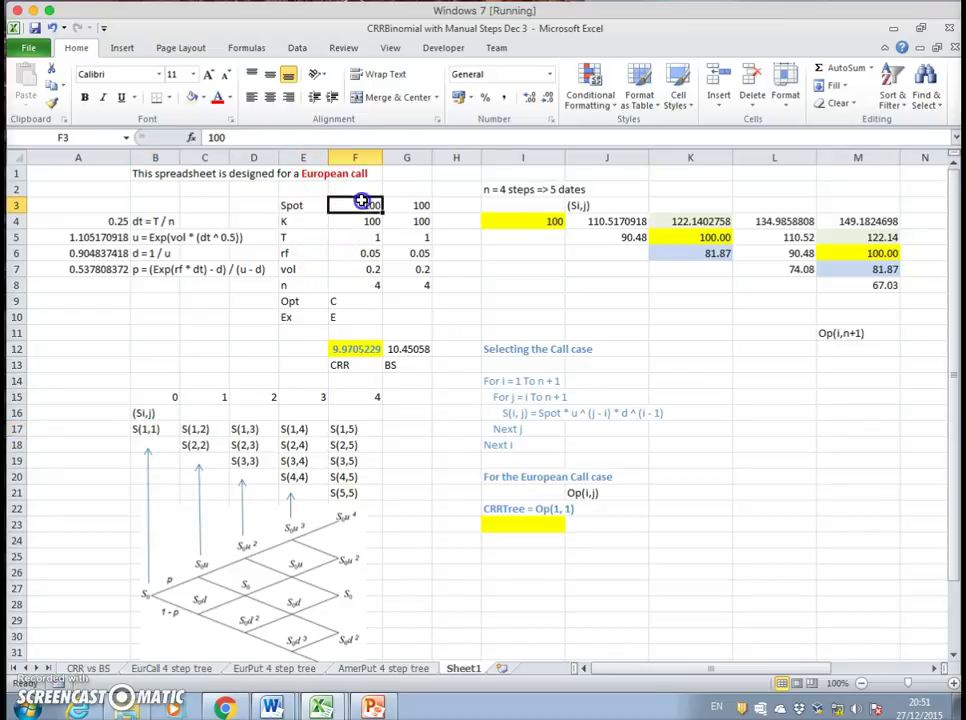
left_click(533, 226)
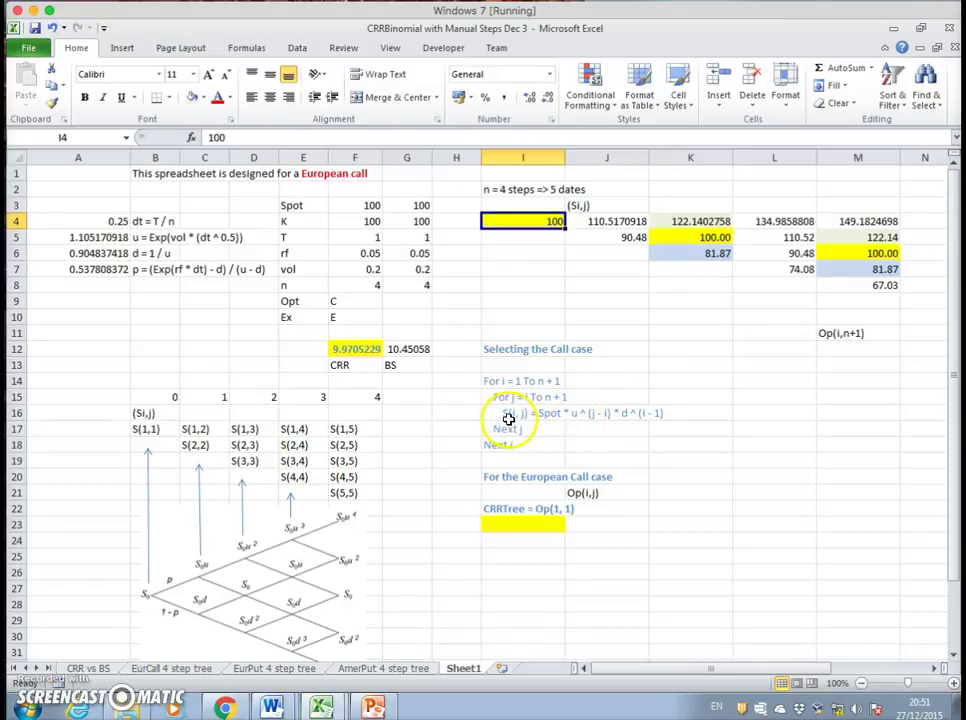
- Enter S(2,5) in L16 as the worked example and locate the matching label in F18
left_click(743, 410)
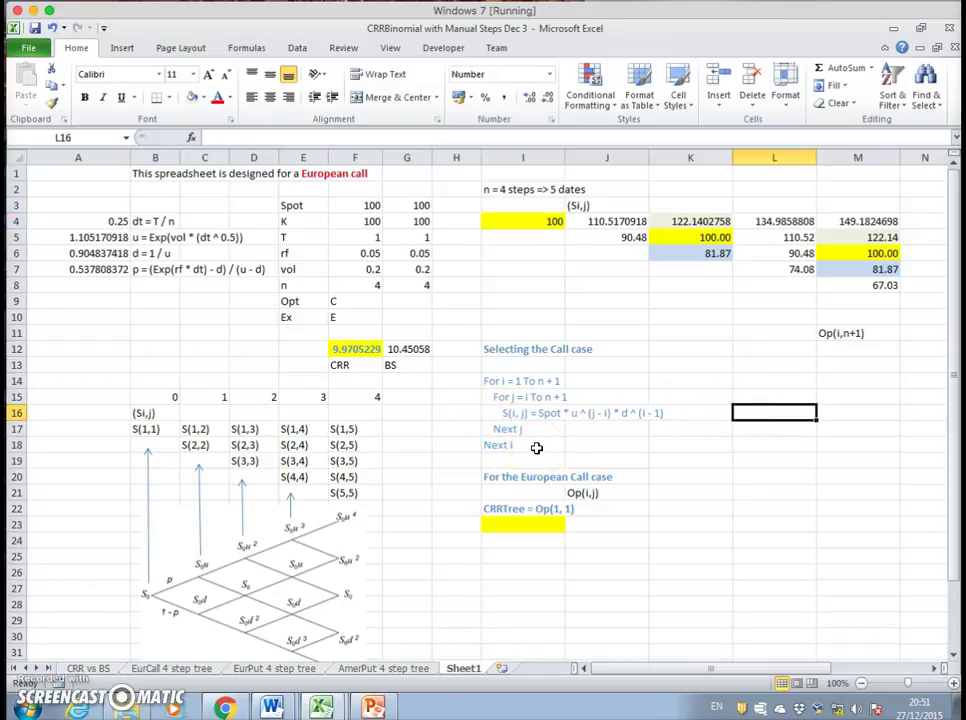
type("(2,5")
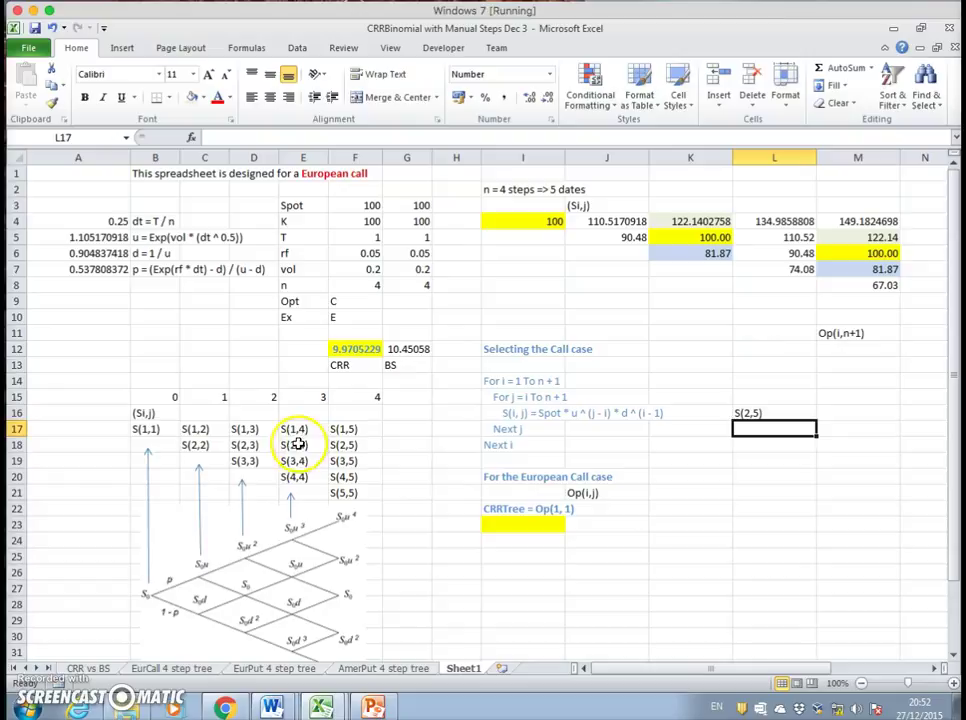
left_click(340, 445)
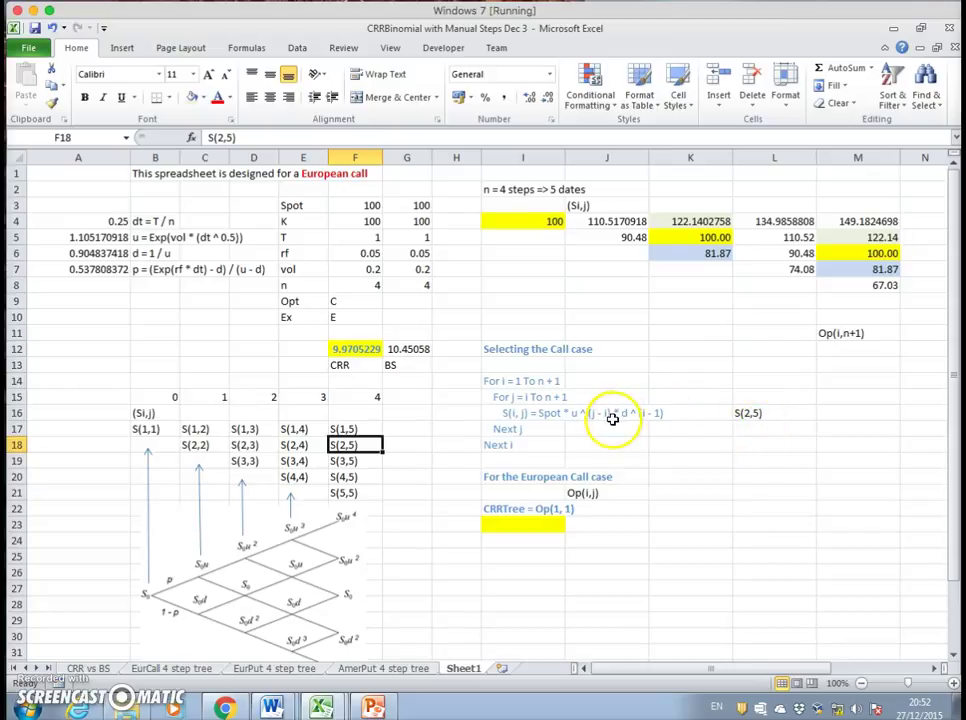
- Enter the factor expression u^3*d^1 for S(2,5) in K18
left_click(711, 445)
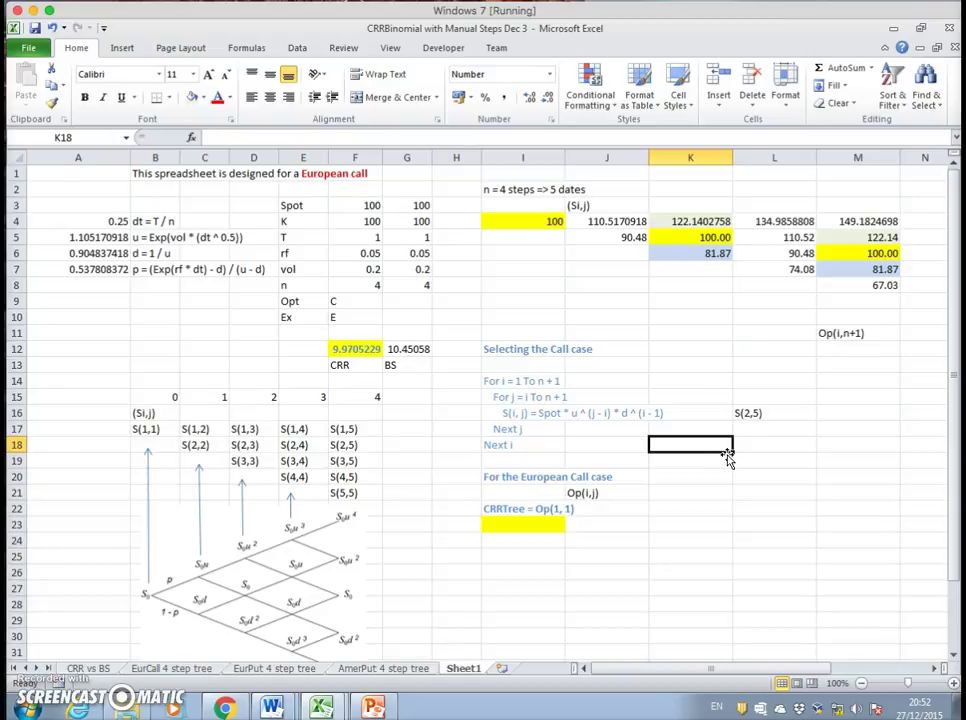
type("u^3*d^1")
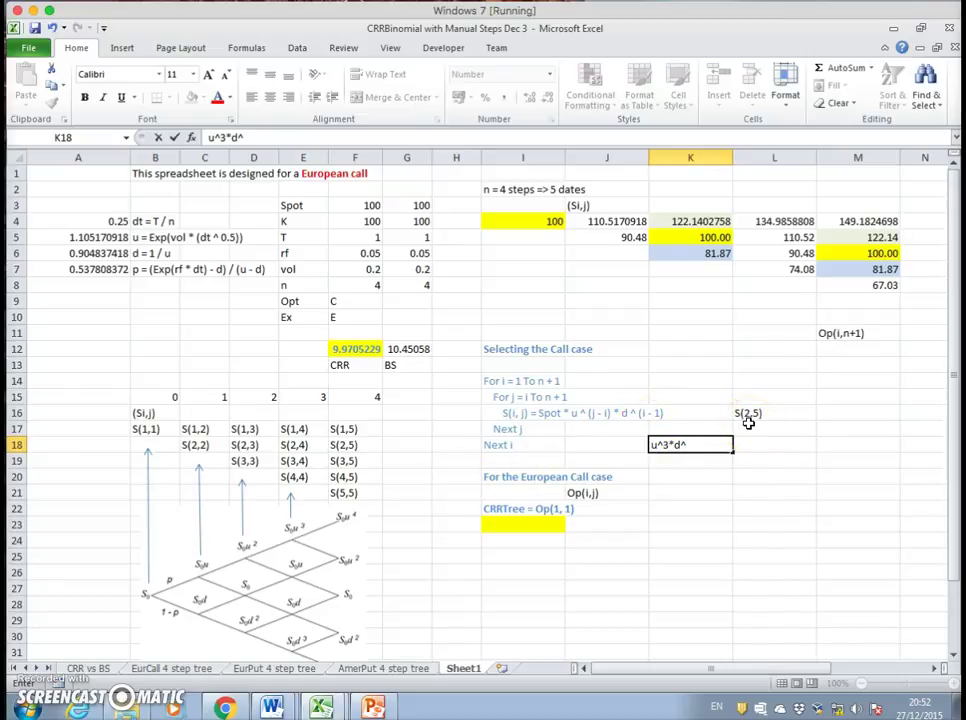
left_click(697, 507)
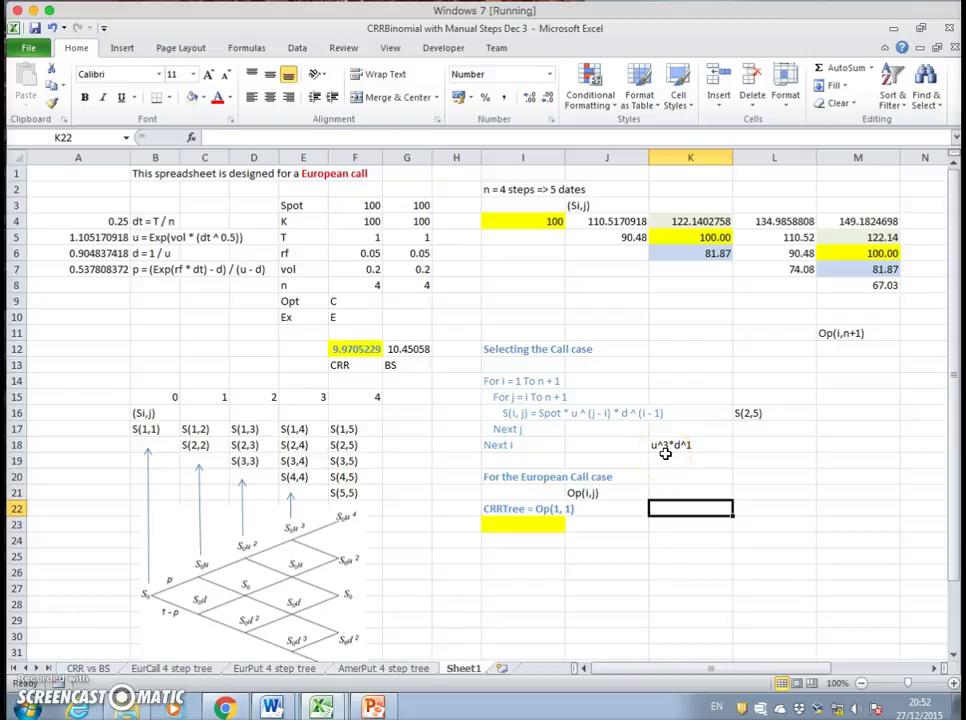
- Enter the simplified factor u^2 in L18, written with a lowercase u
left_click(744, 444)
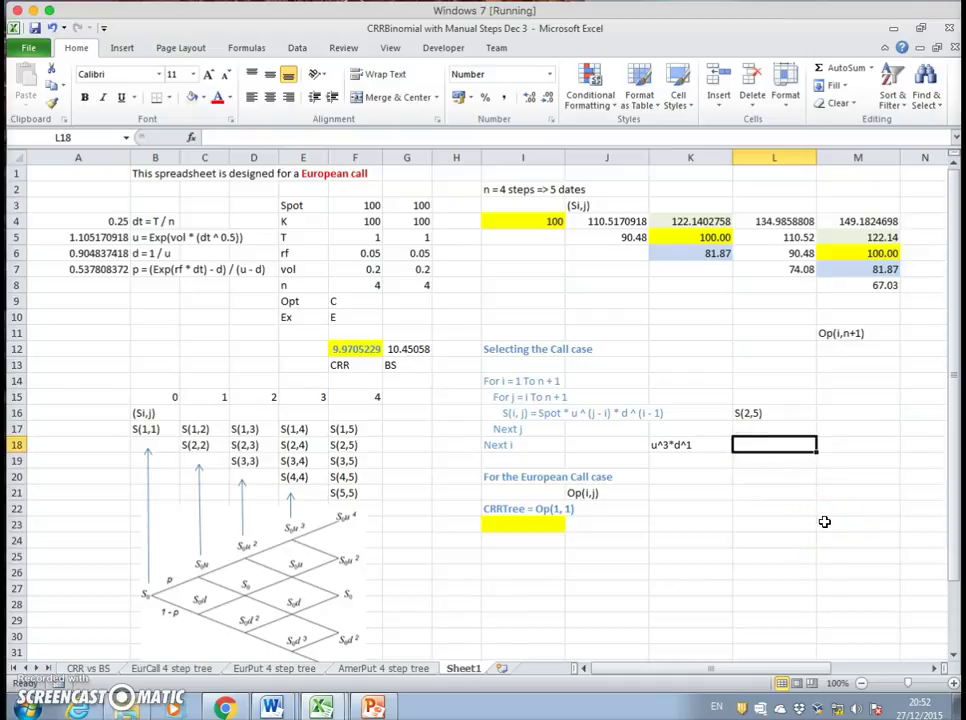
type("U^2")
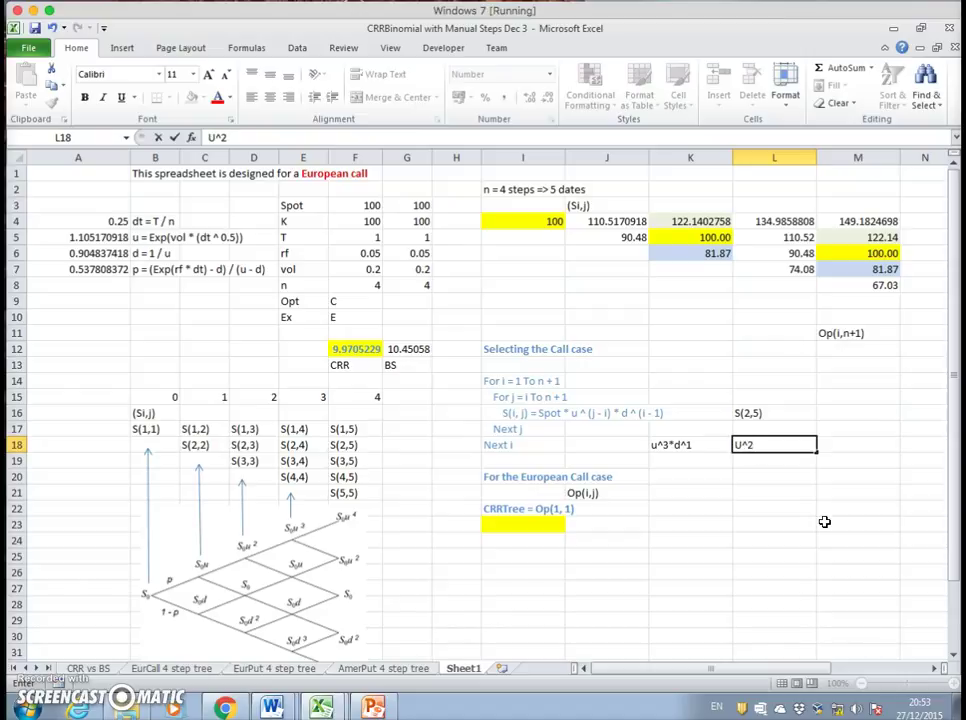
key("Return")
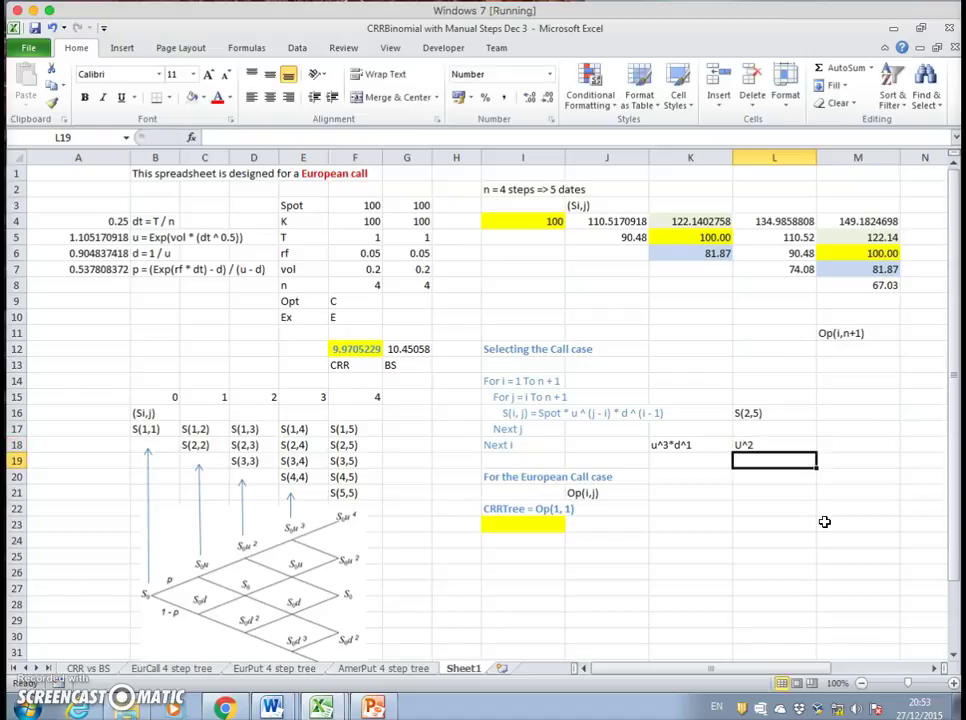
left_click(783, 446)
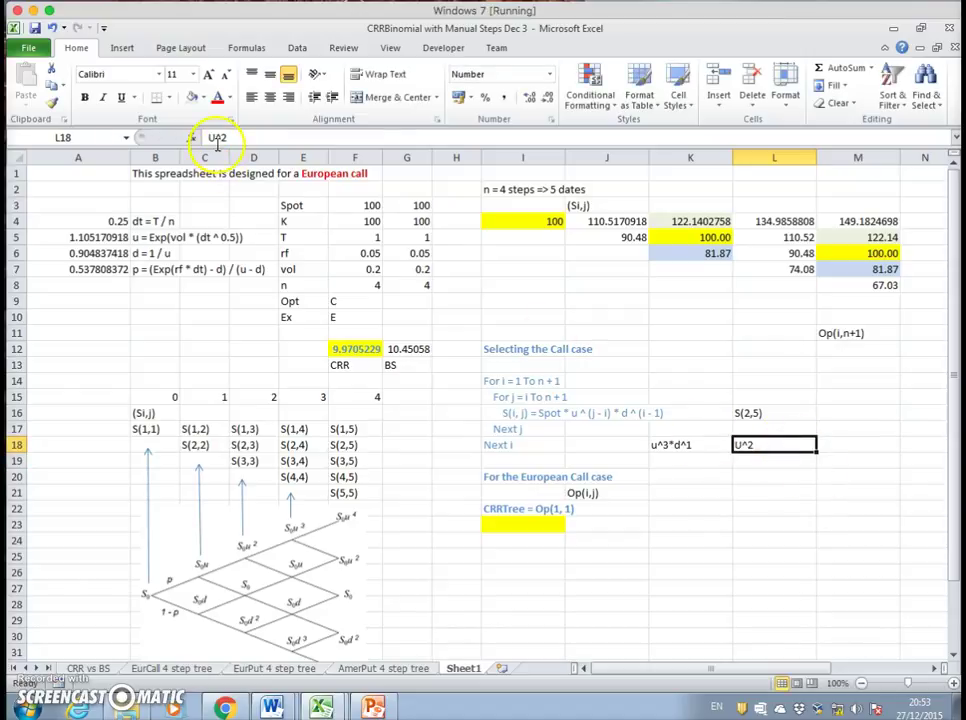
left_click(215, 141)
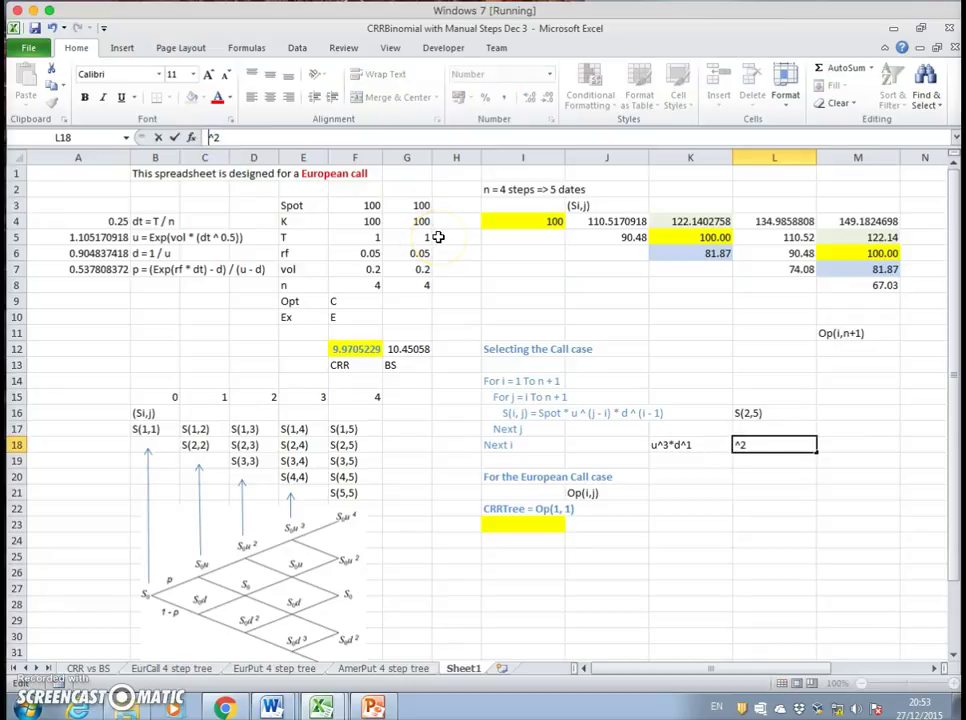
type("u")
key("Return")
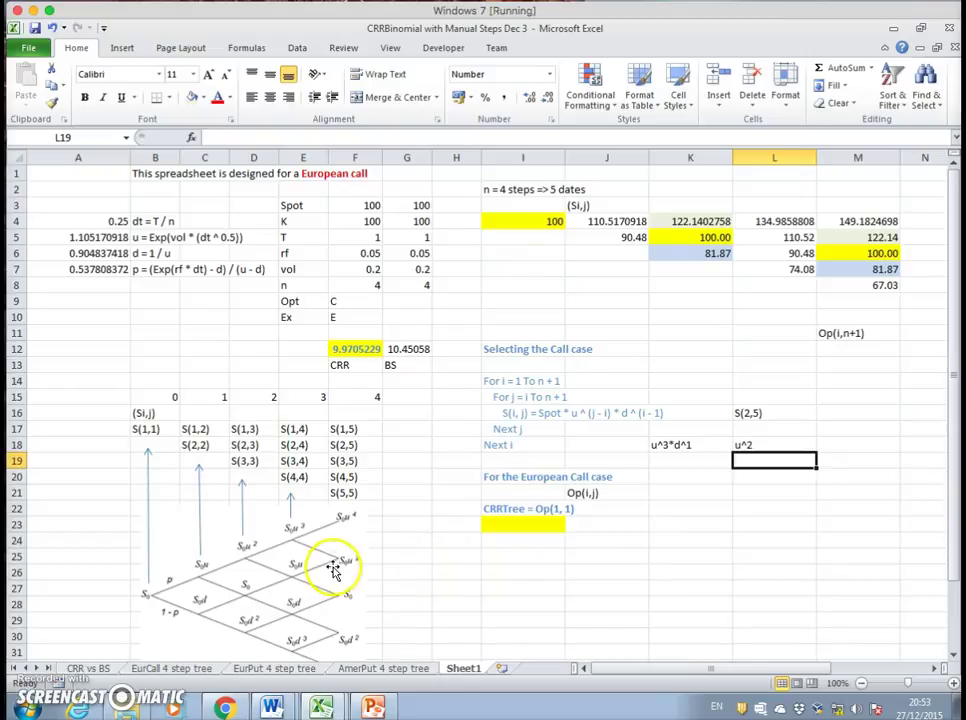
- Clear the pasted loop code and the worked example notes from I14:L19
left_click_drag(675, 445, 744, 445)
left_click_drag(492, 384, 777, 458)
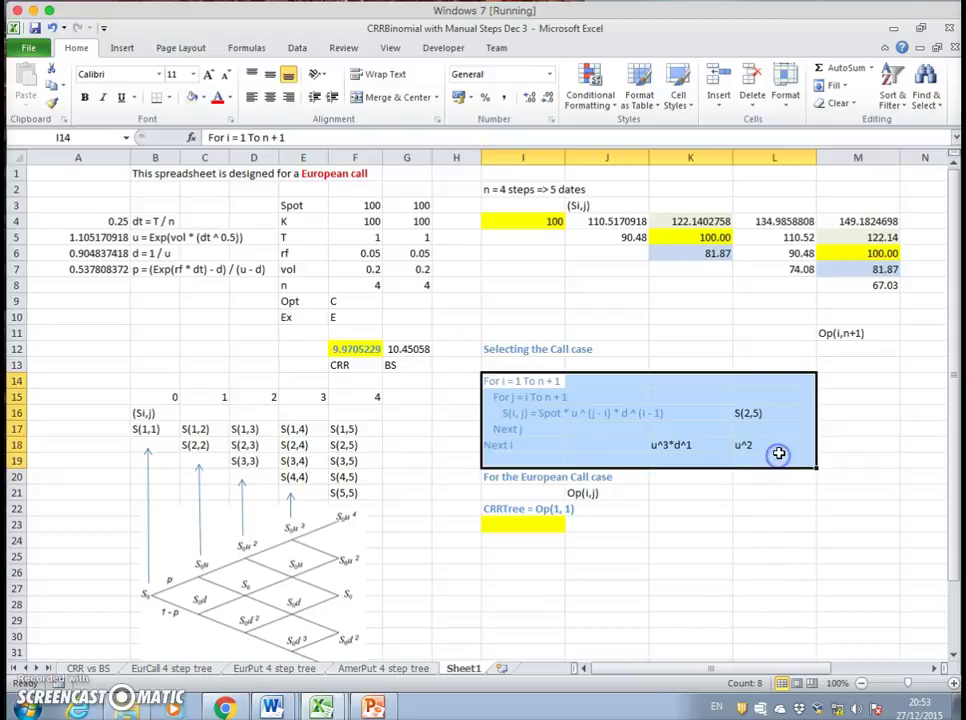
key("Delete")
- Select cell M13 under the Op(i,n+1) heading and examine the option payoff loop listed in column O
left_click_drag(852, 428, 852, 414)
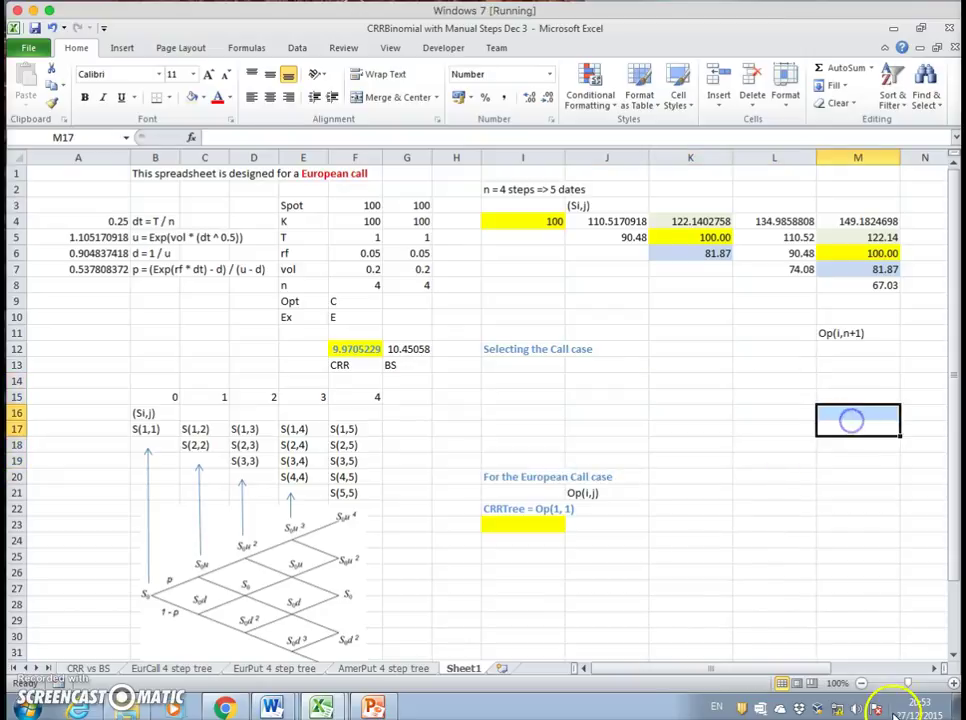
left_click(933, 668)
left_click(933, 668)
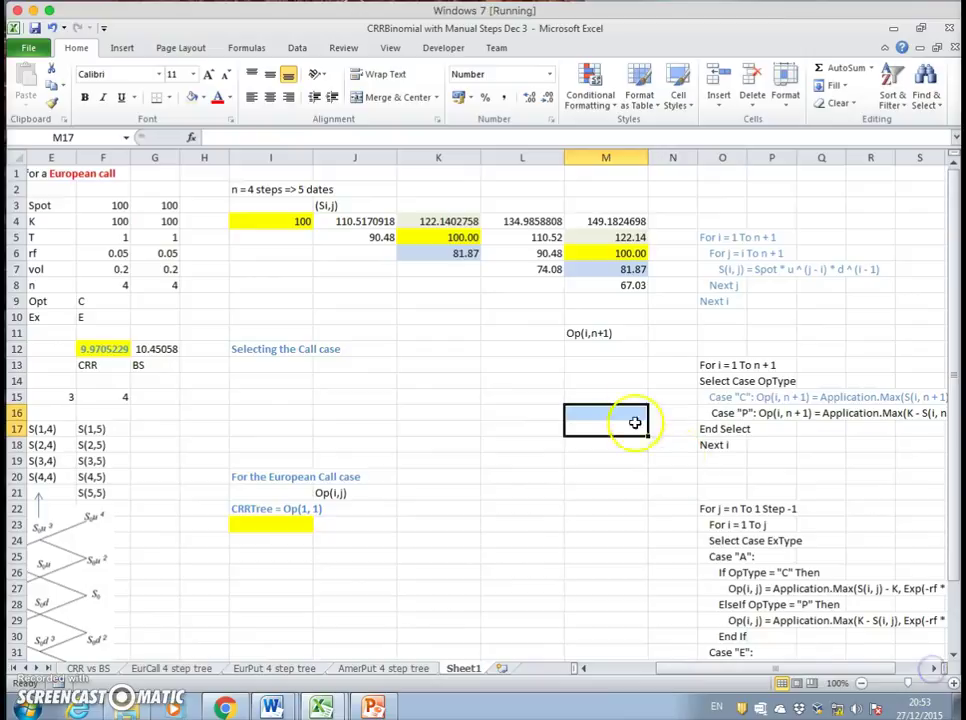
left_click(605, 365)
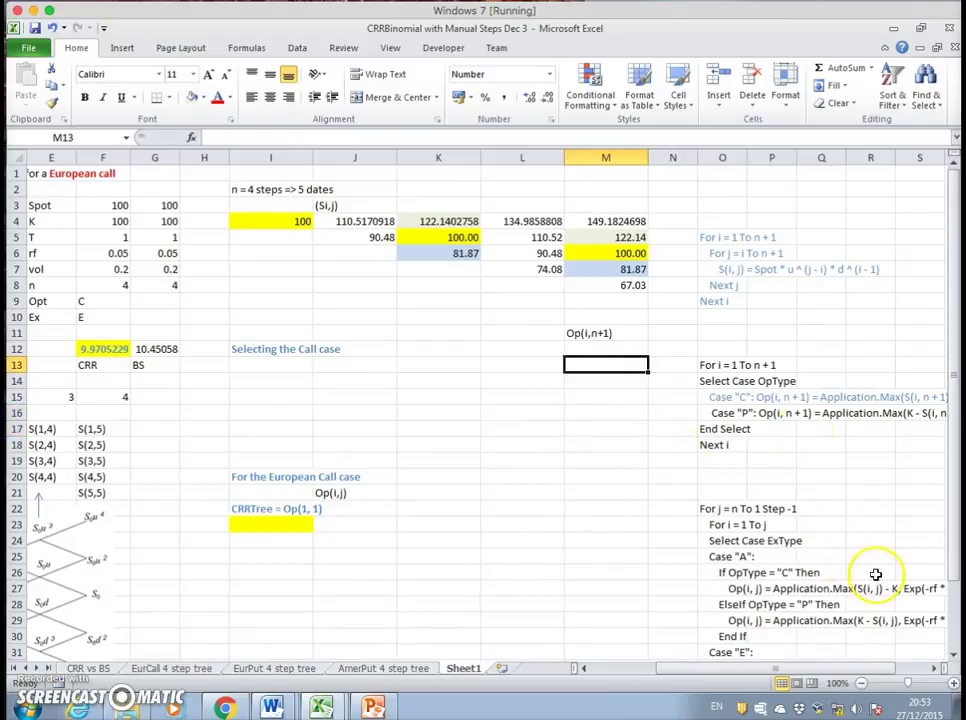
left_click(933, 668)
left_click(933, 668)
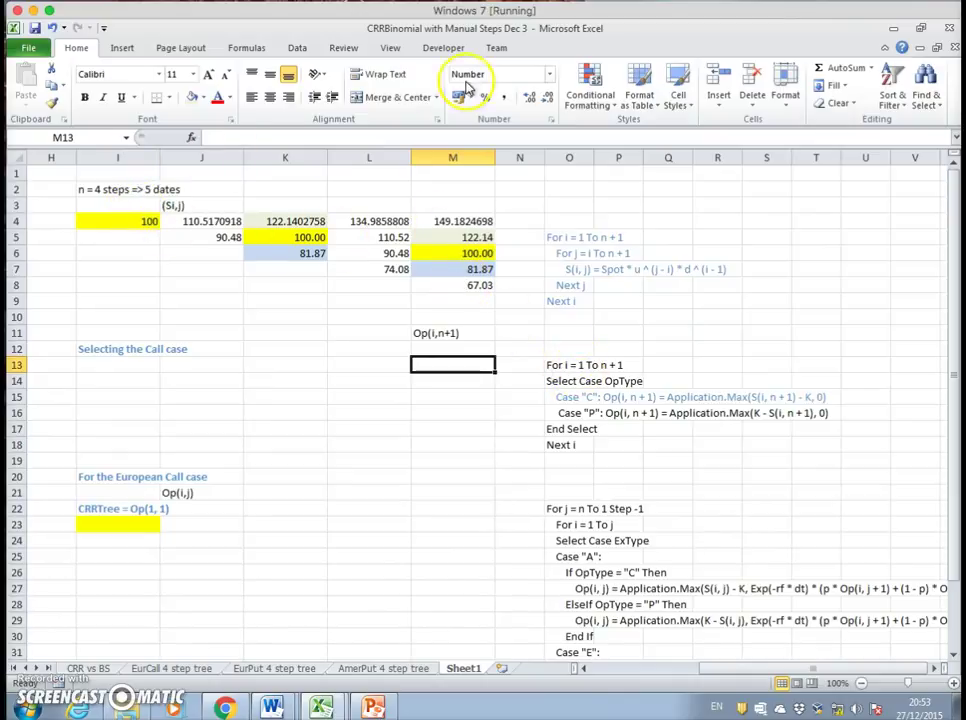
- Review the CRRTree parameter lines, the stock price loops and the terminal price block in the Visual Basic editor
left_click(443, 50)
left_click(30, 82)
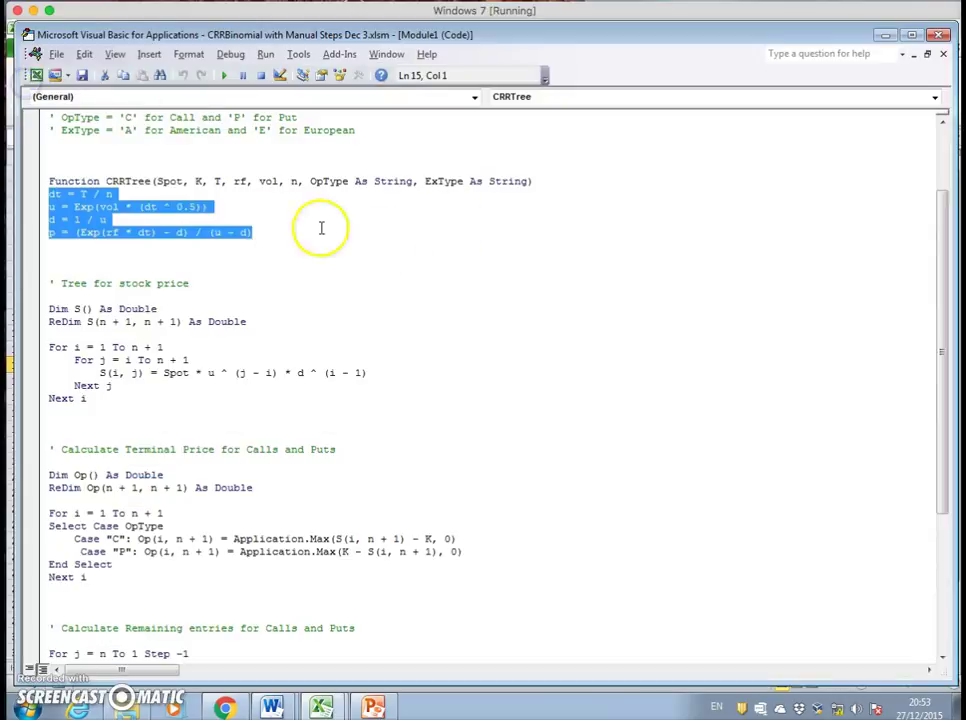
left_click(97, 250)
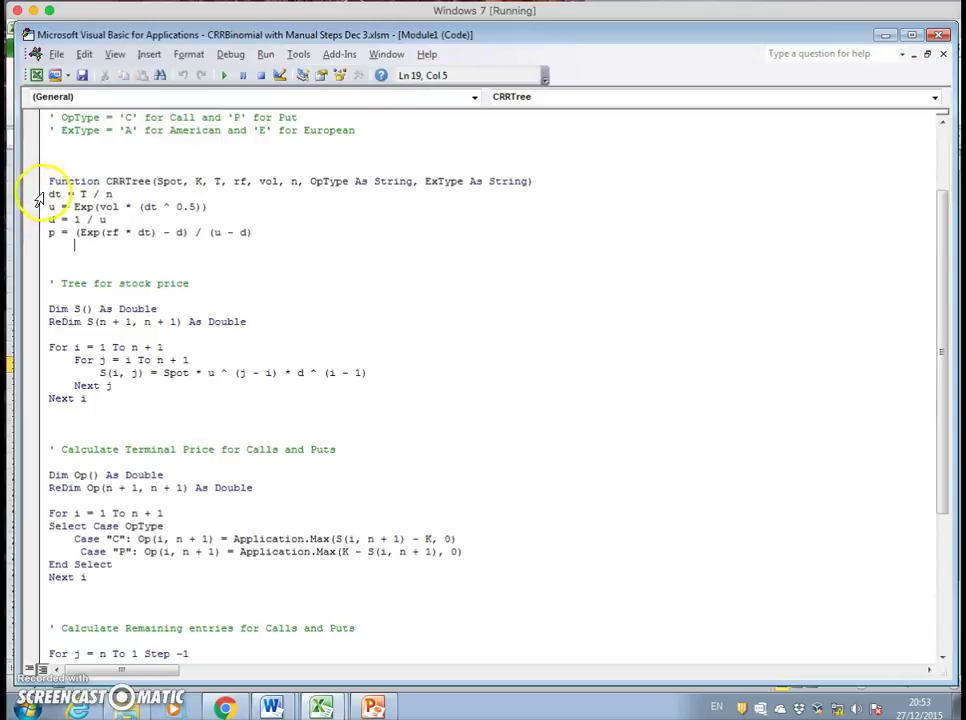
left_click_drag(32, 190, 78, 250)
left_click_drag(48, 347, 64, 408)
left_click_drag(48, 475, 94, 576)
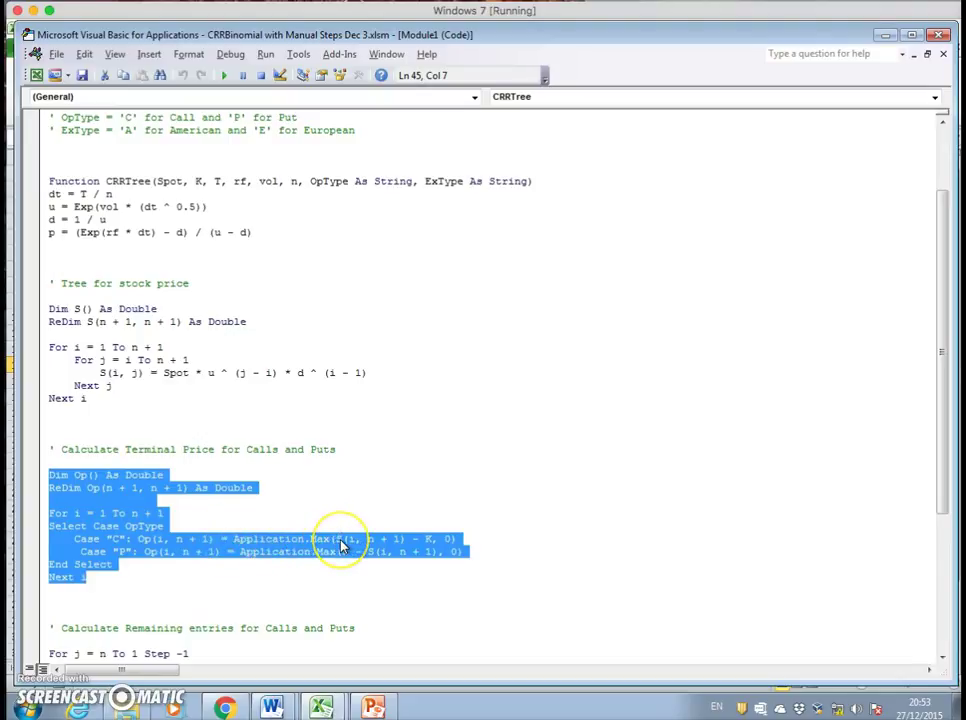
left_click_drag(341, 545, 450, 545)
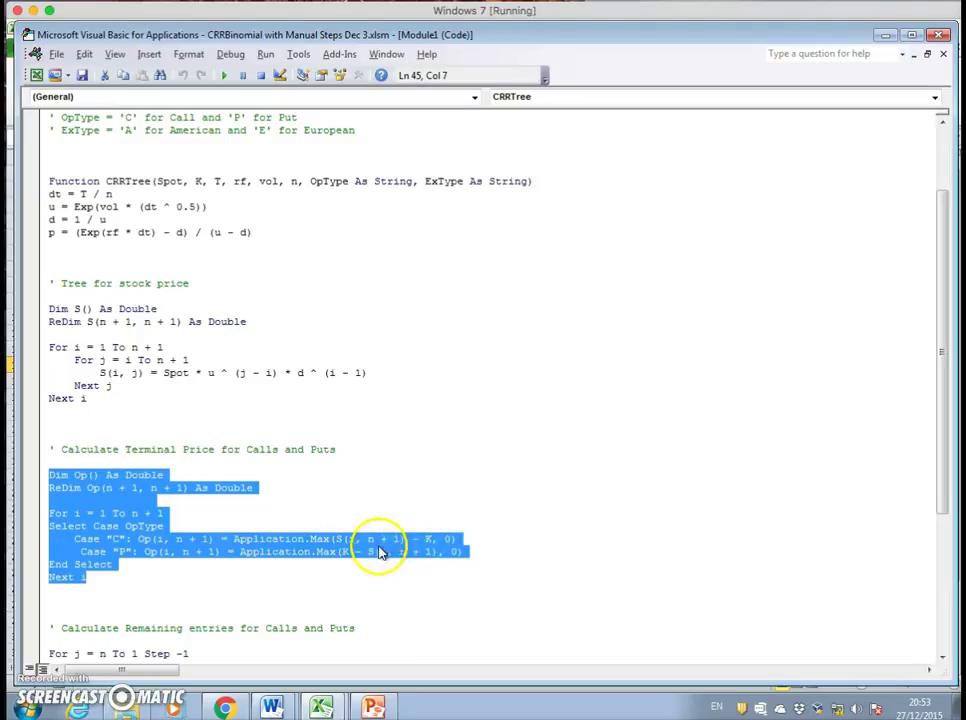
left_click(33, 74)
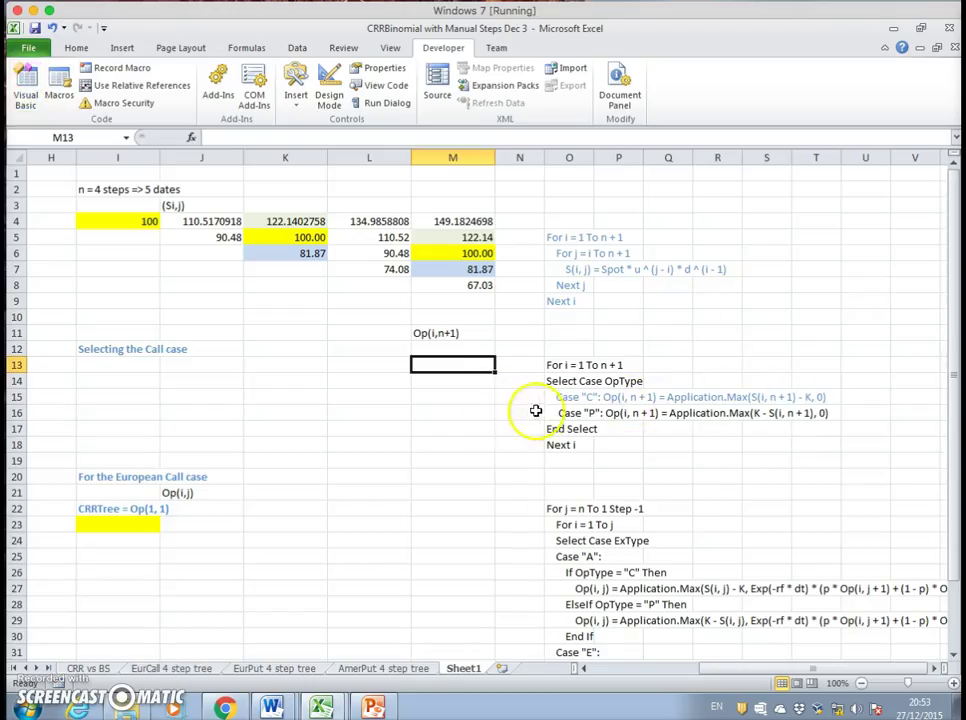
- Enter the terminal call payoff formula =MAX(M4-$F$4,0) in M13, with an absolute reference to the strike K
type("=")
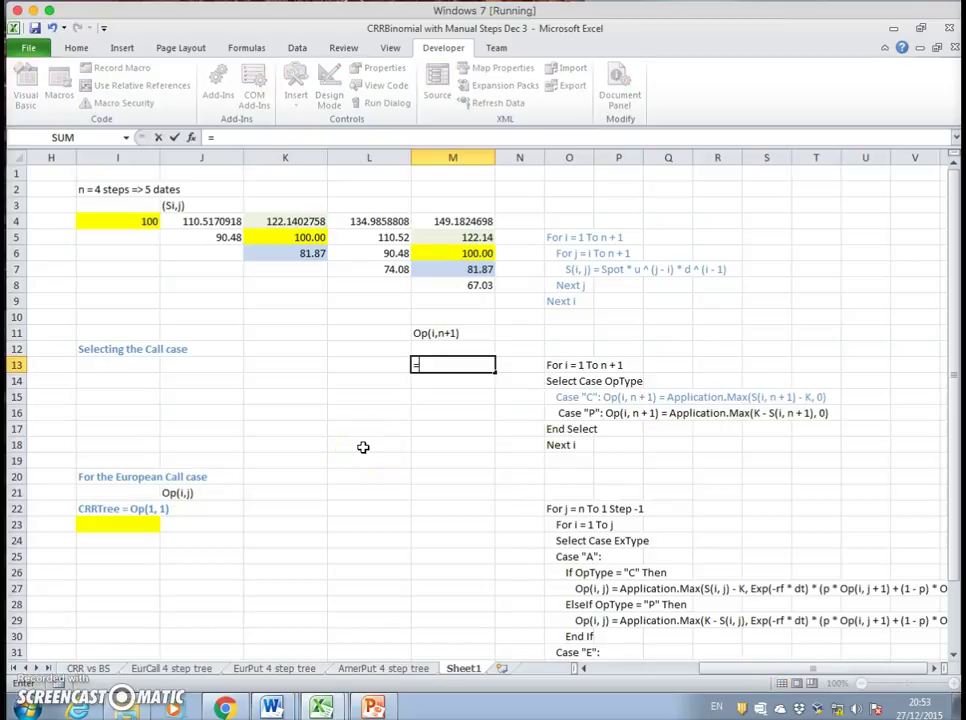
type("max")
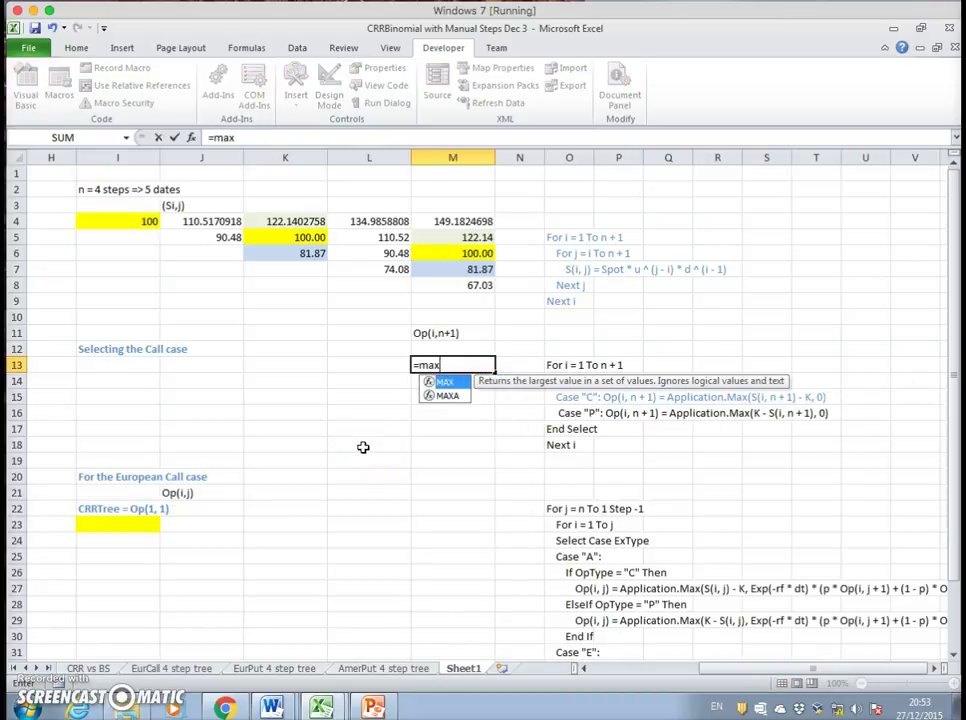
type("(")
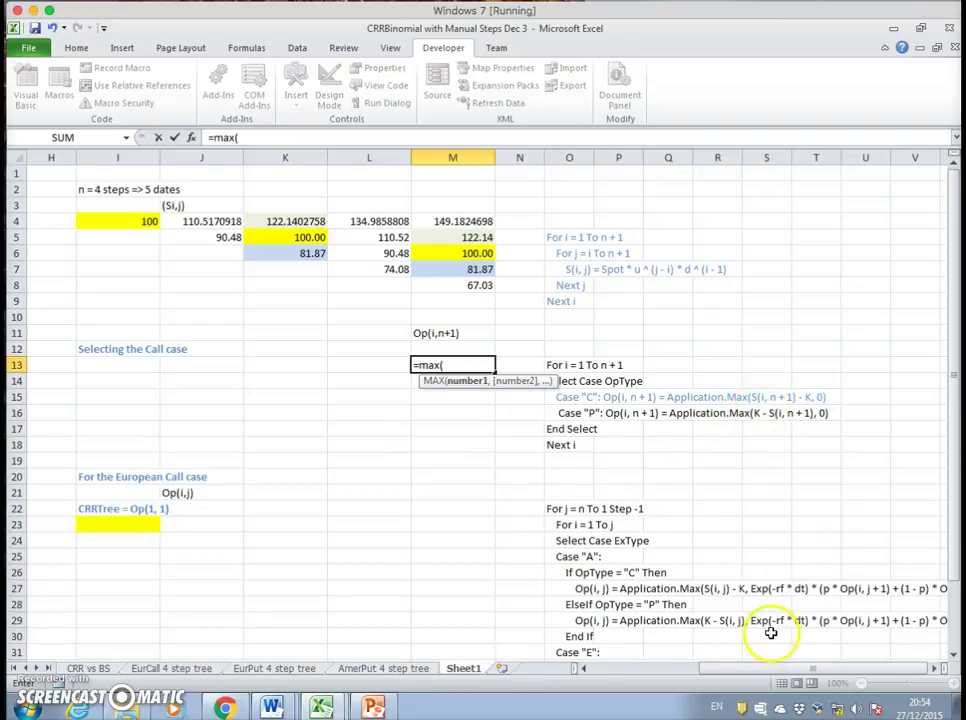
left_click_drag(762, 671, 736, 672)
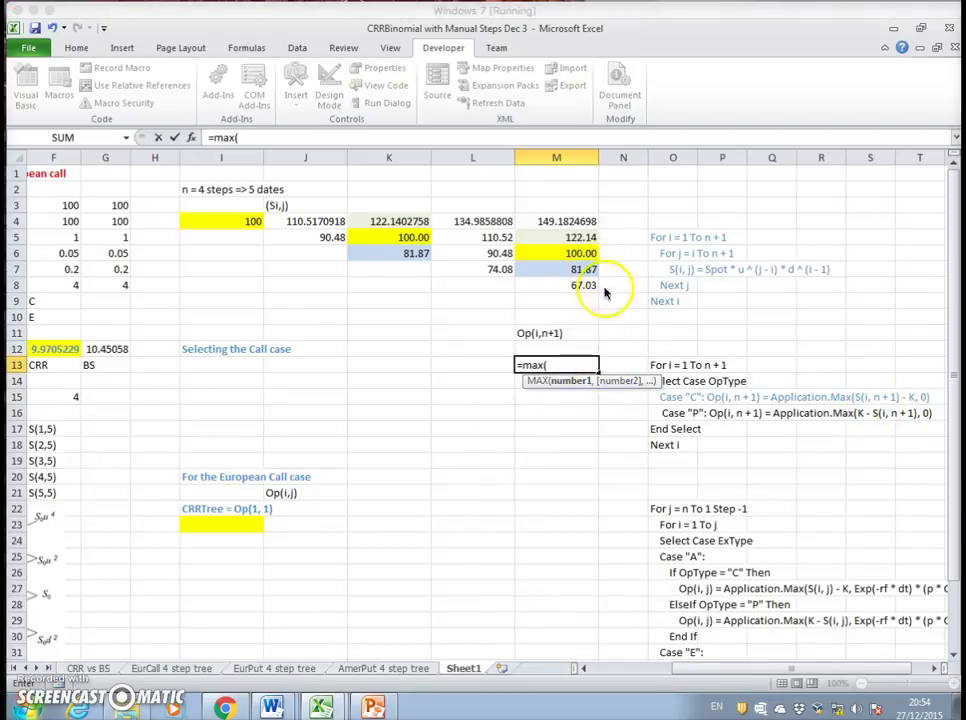
left_click(570, 222)
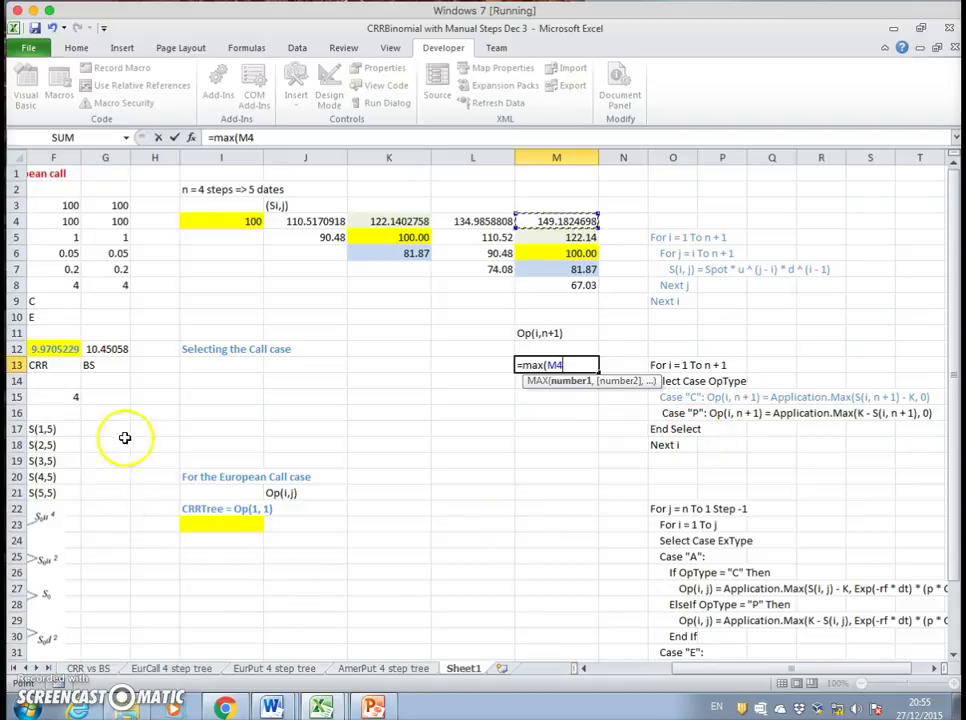
left_click(580, 668)
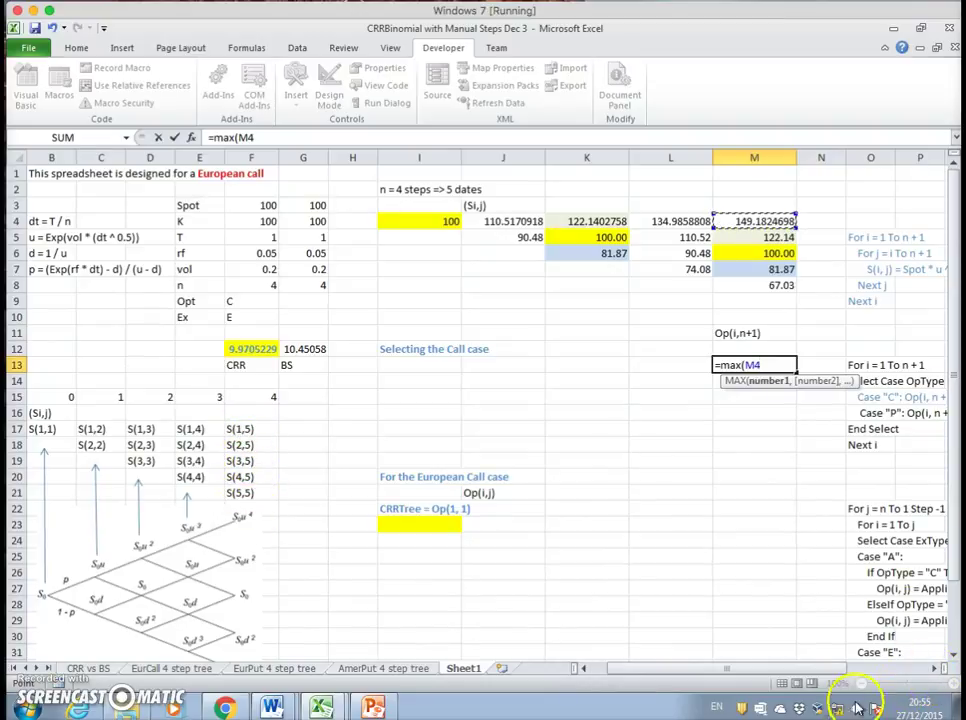
scroll(910, 683, "right", 3)
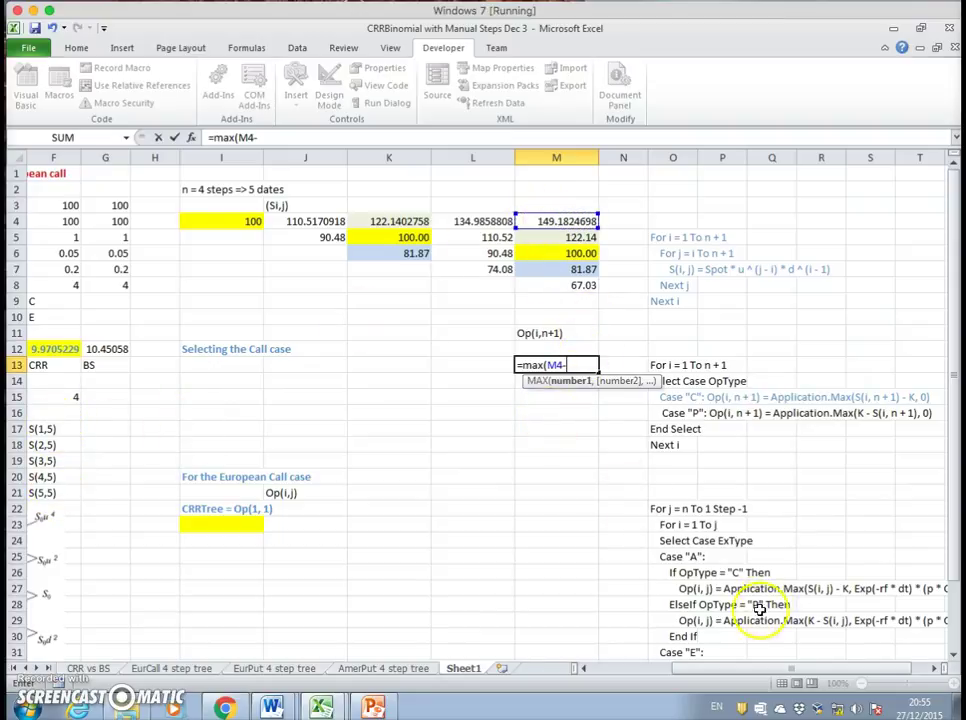
left_click_drag(722, 669, 658, 665)
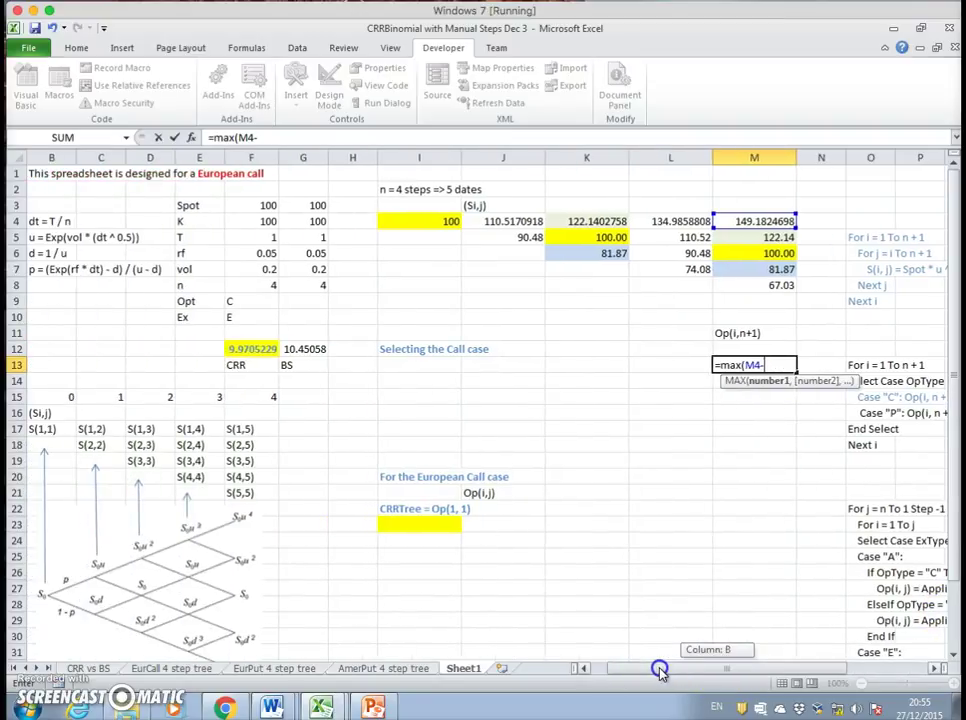
left_click(251, 220)
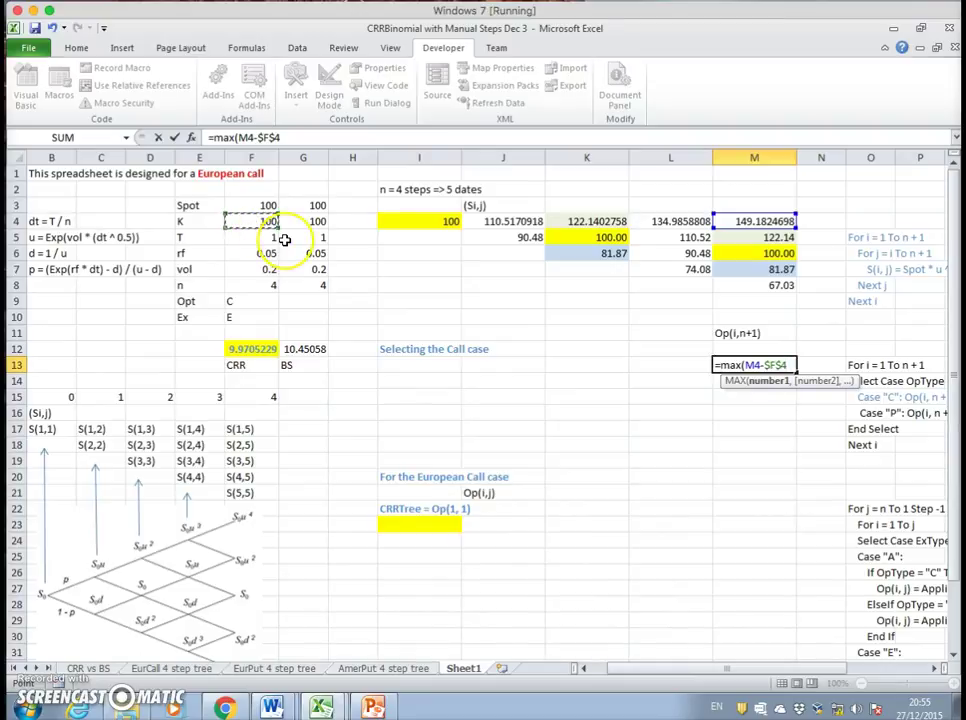
type(",0")
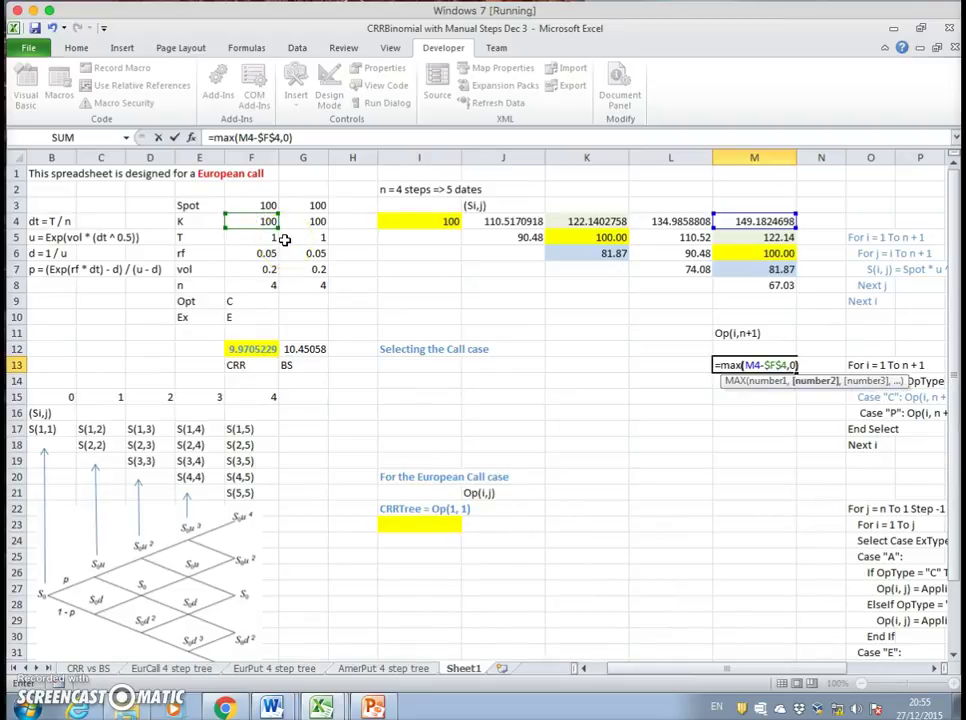
key("Return")
- Fill the call payoff formula from M13 down to M18
left_click(785, 366)
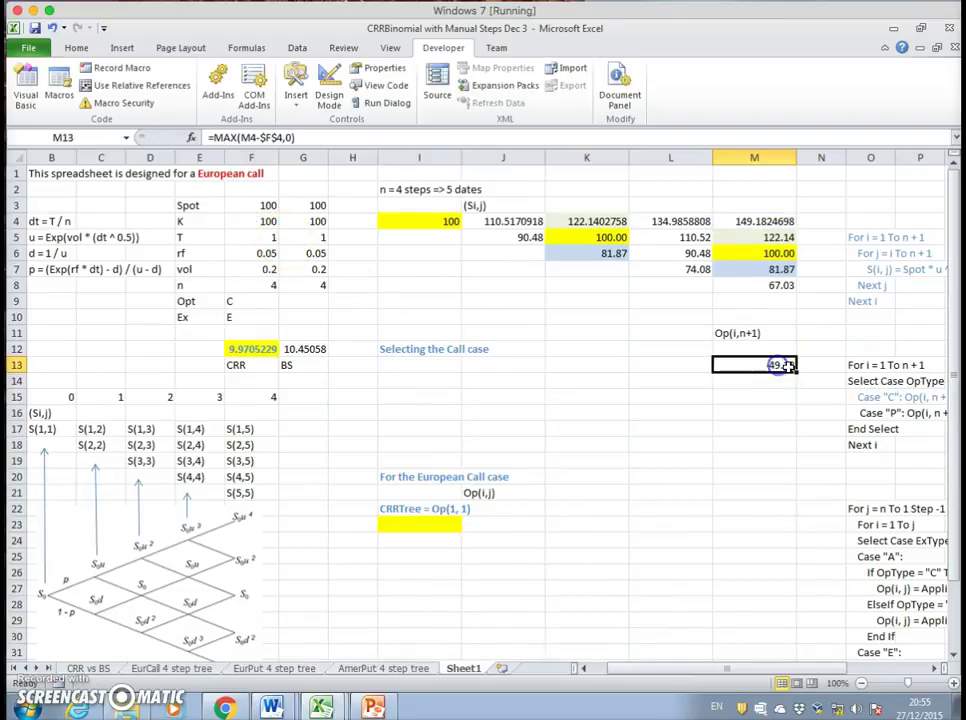
left_click_drag(795, 369, 795, 449)
left_click(785, 537)
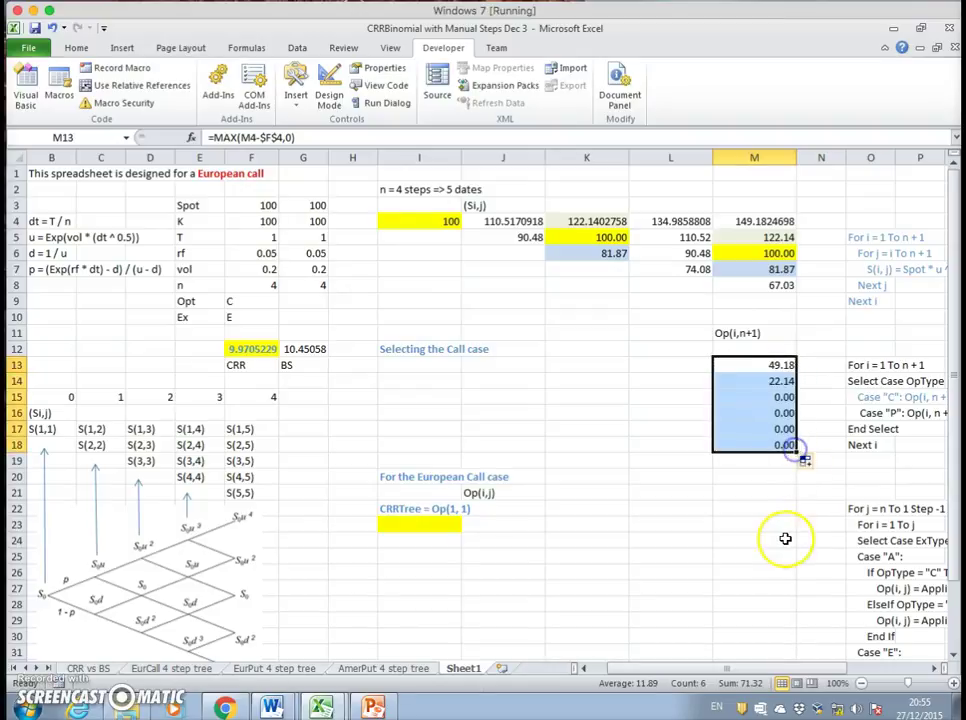
- Compare the payoff formulas in M13:M15 with the matching terminal stock prices in column M
left_click(780, 395)
left_click(768, 381)
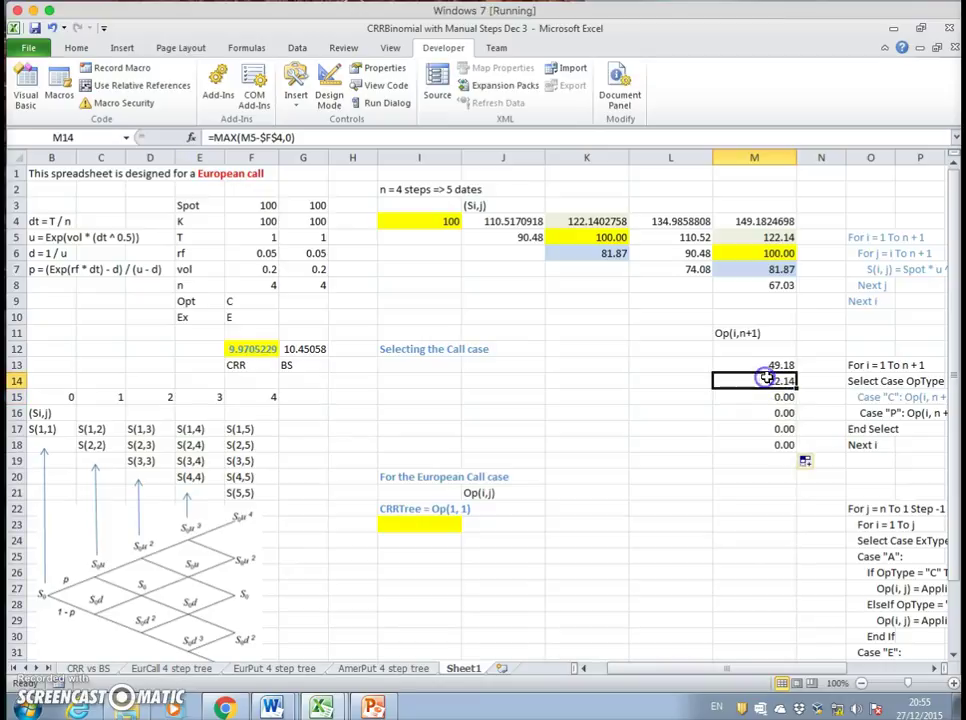
left_click(766, 222)
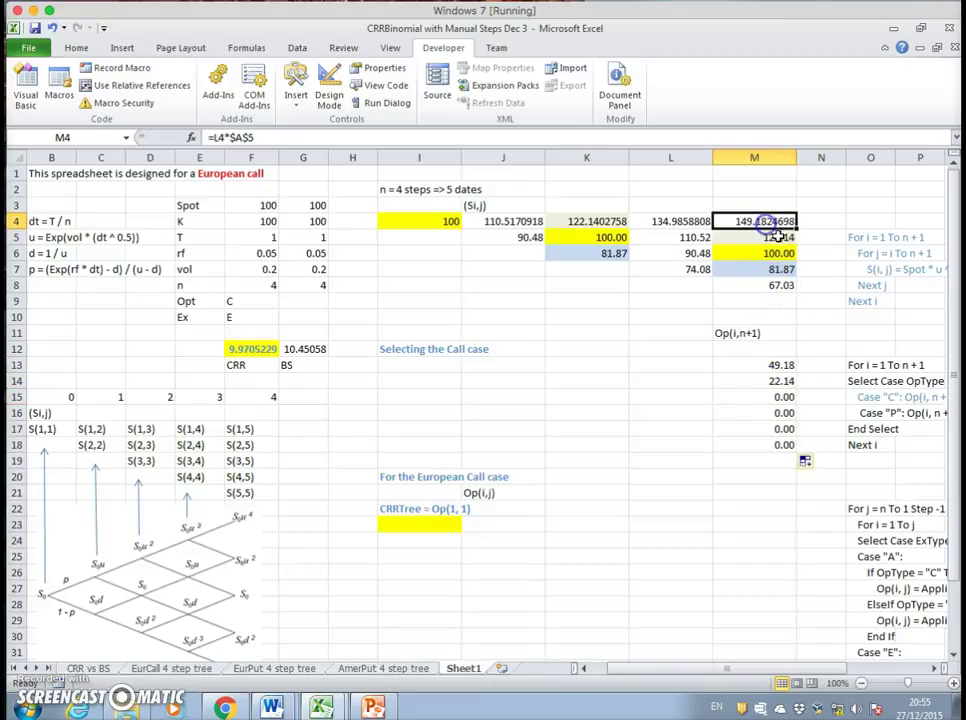
left_click(774, 365)
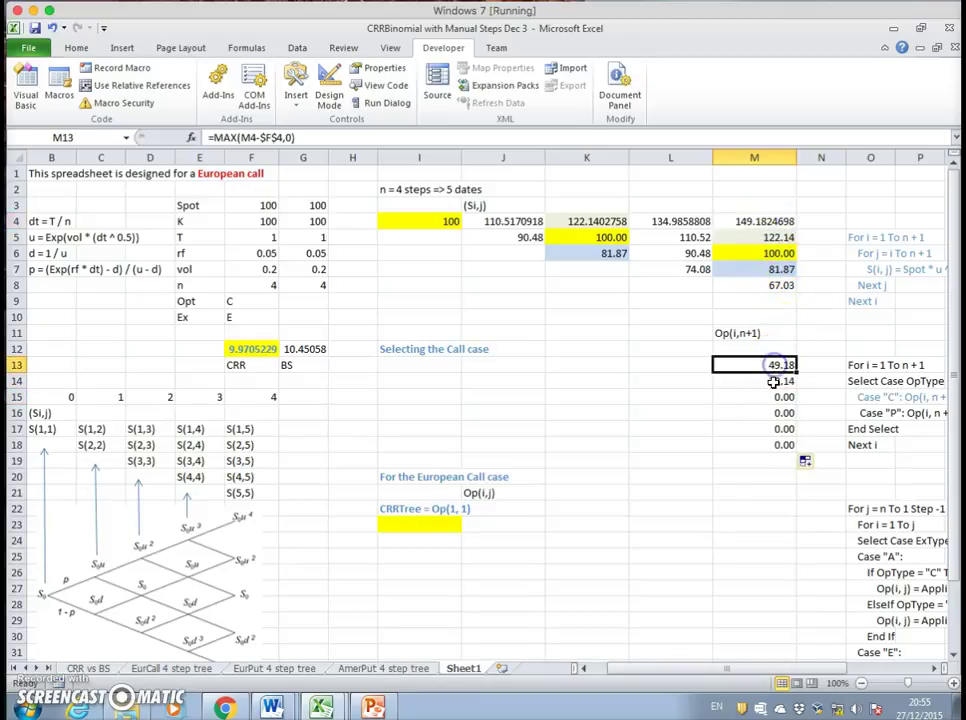
left_click(772, 381)
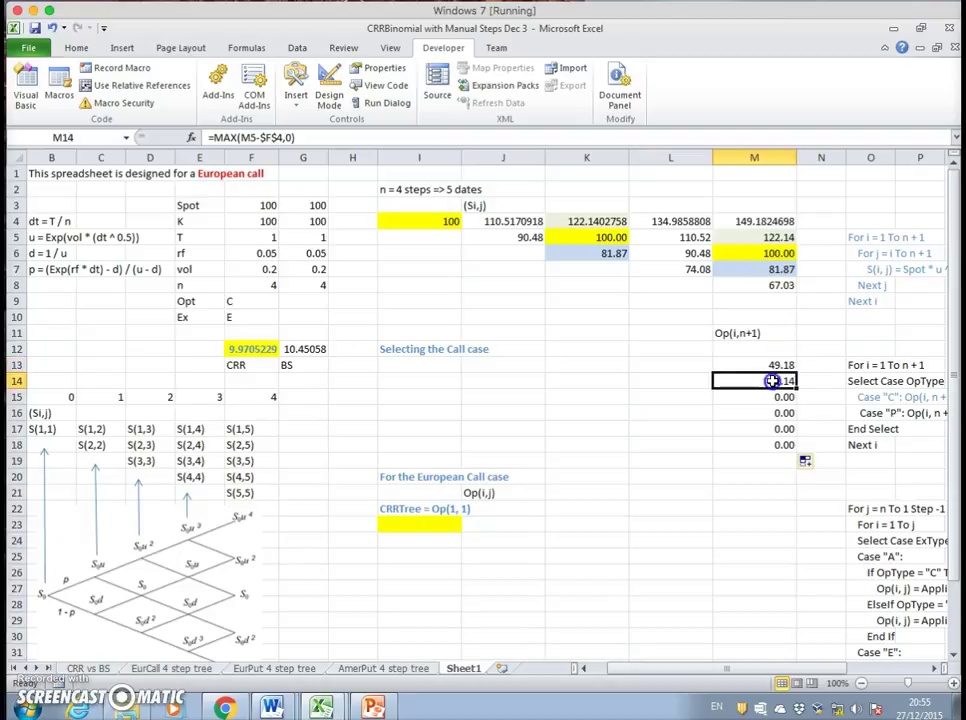
left_click(757, 237)
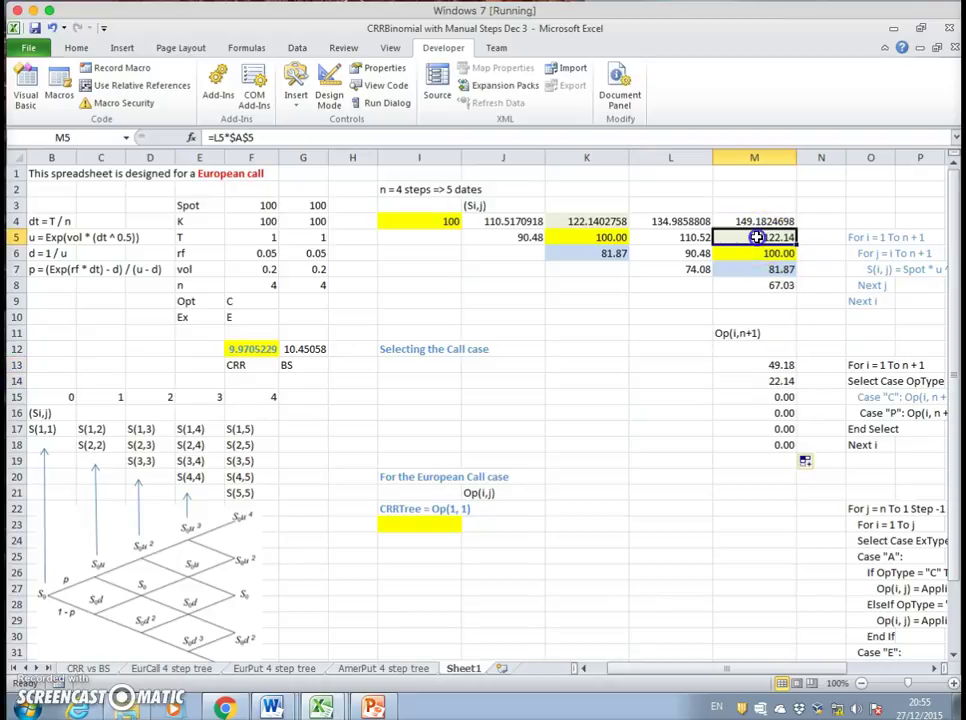
left_click(768, 398)
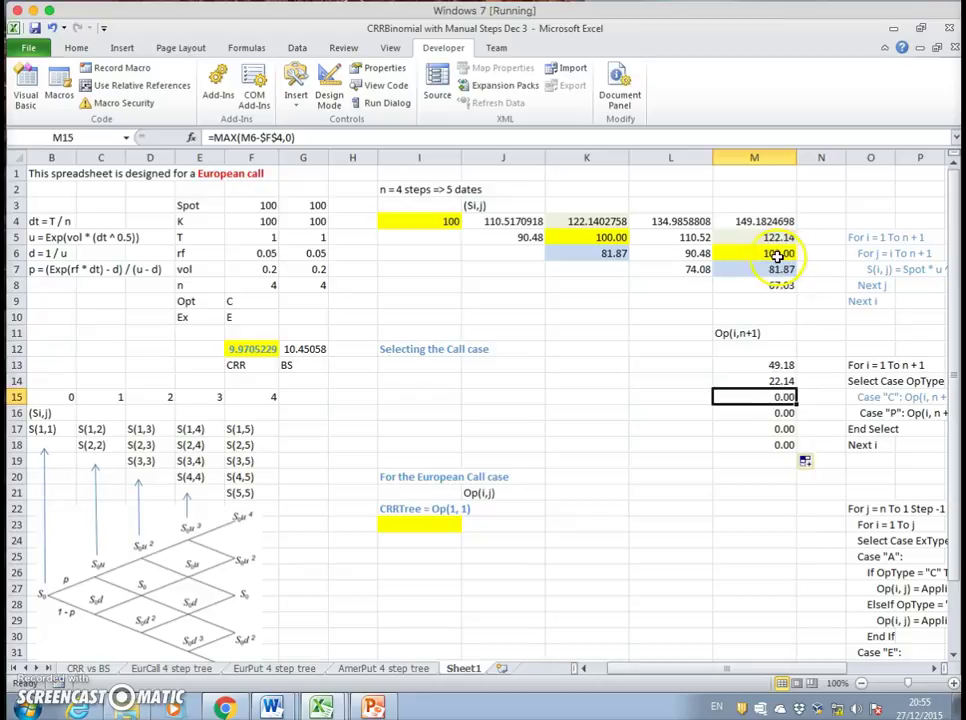
- Check the cell references of the M13 payoff formula beside the loop code and go through the payoffs to M18
left_click(935, 668)
left_click(937, 668)
left_click(937, 668)
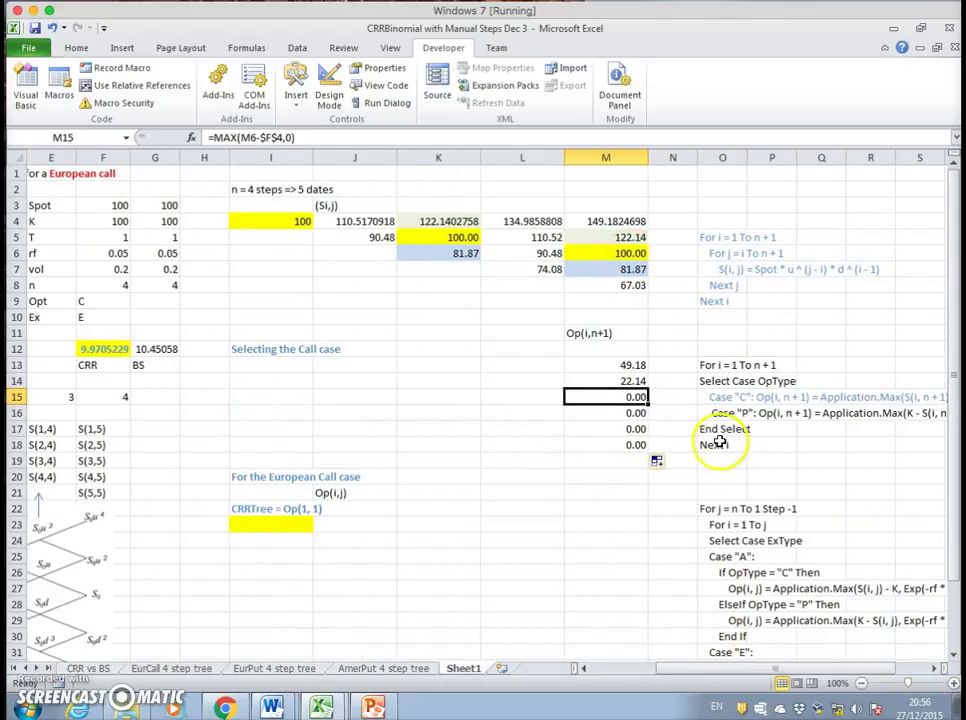
double_click(622, 365)
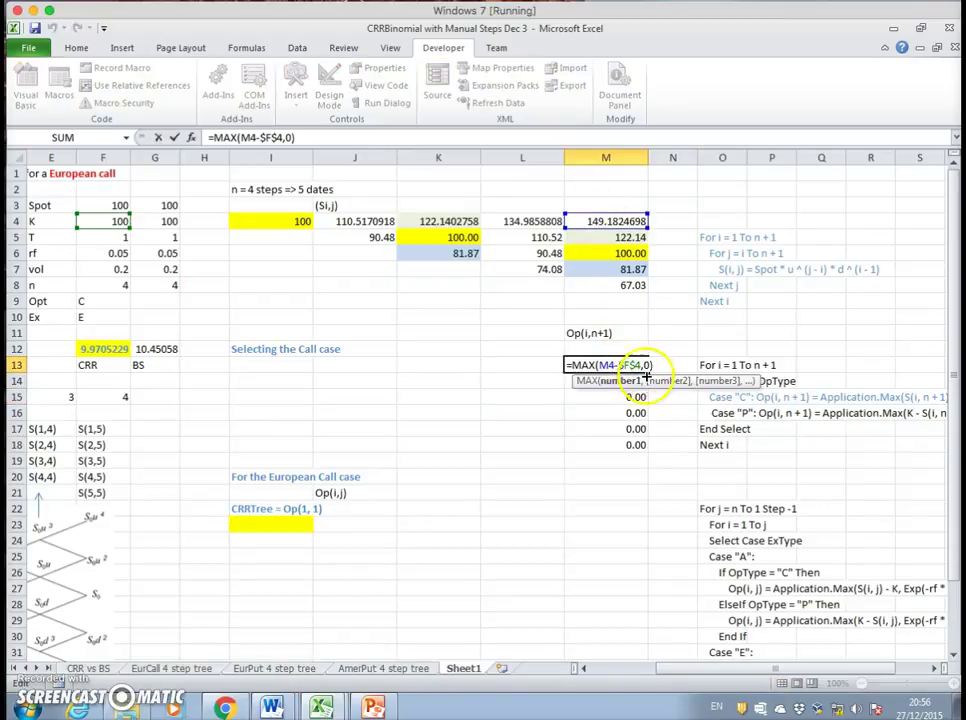
key("Return")
key("Return")
key("Return")
key("Return")
key("Return")
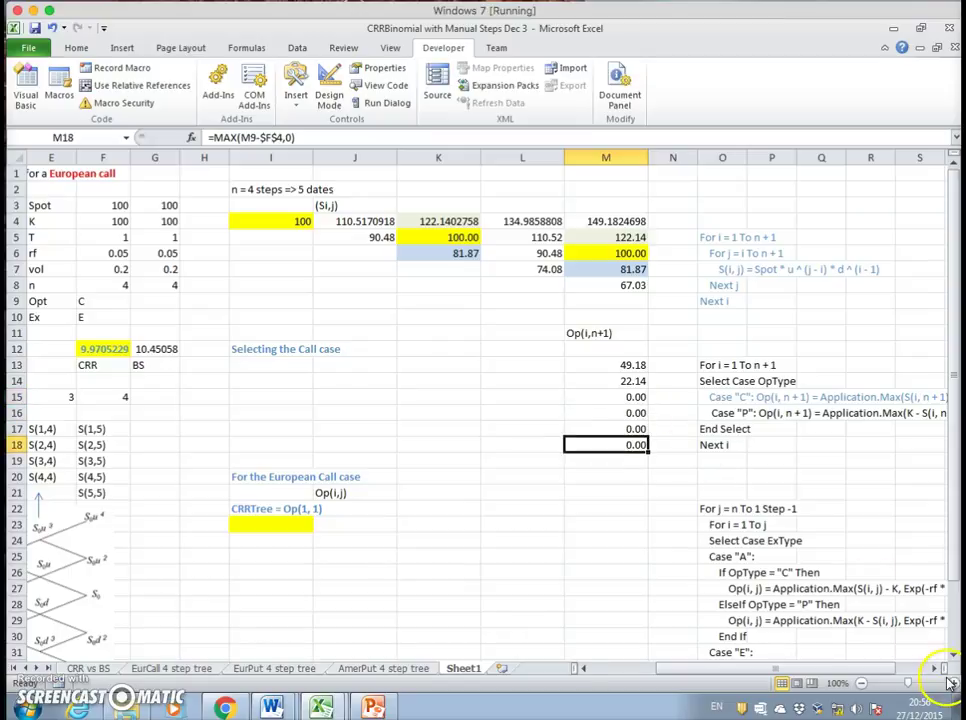
- Review the terminal price code for calls and puts in the Visual Basic editor, and return to cell M20 in the worksheet
scroll(810, 377, "right", 4)
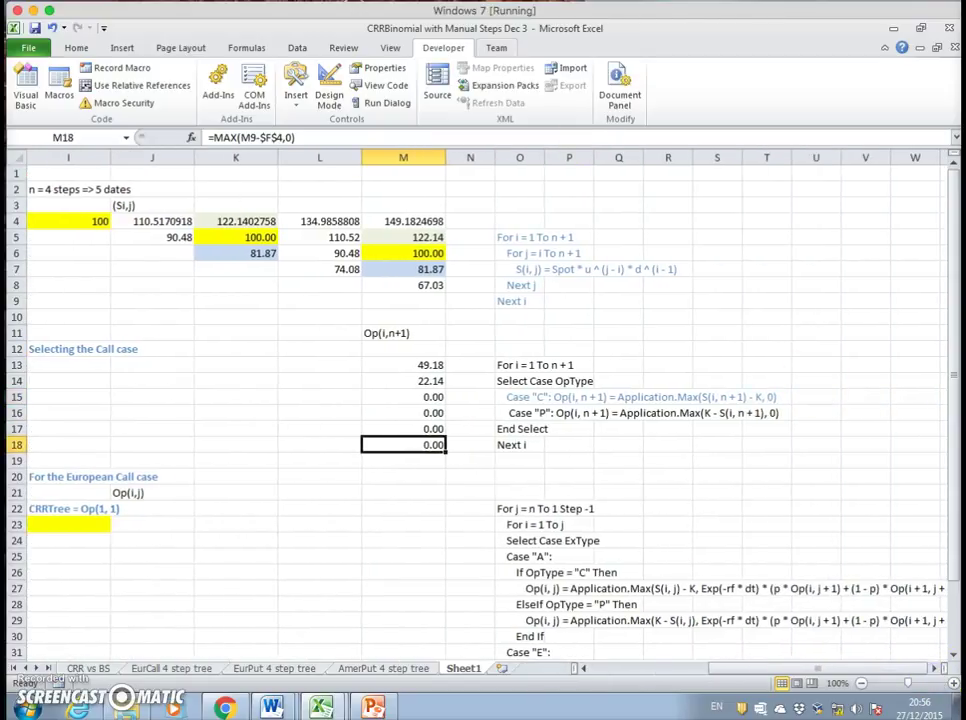
left_click(27, 92)
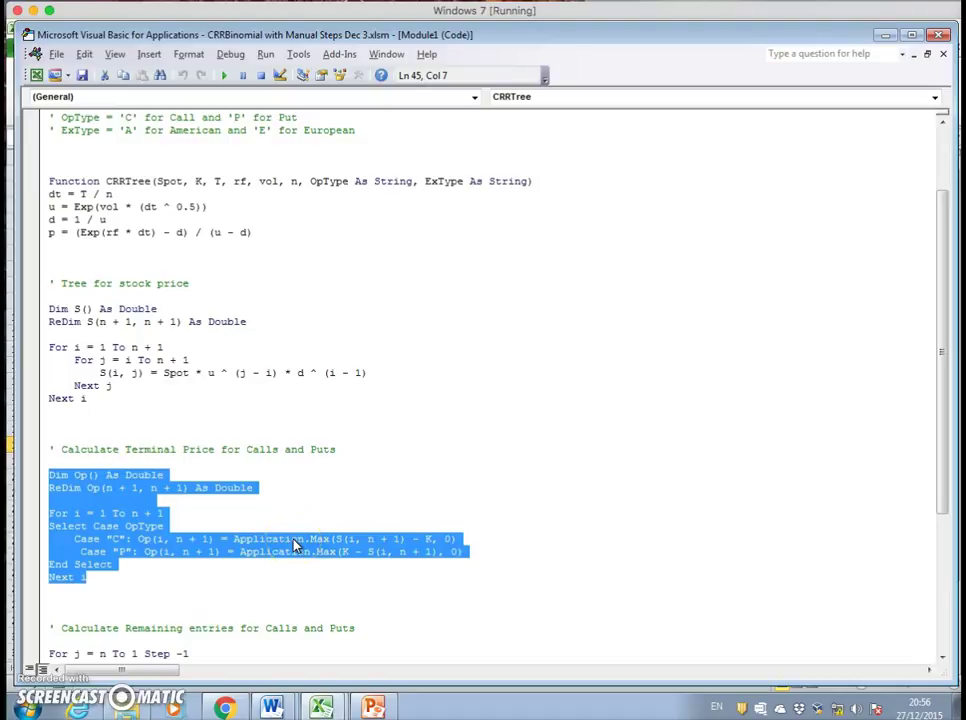
left_click(104, 583)
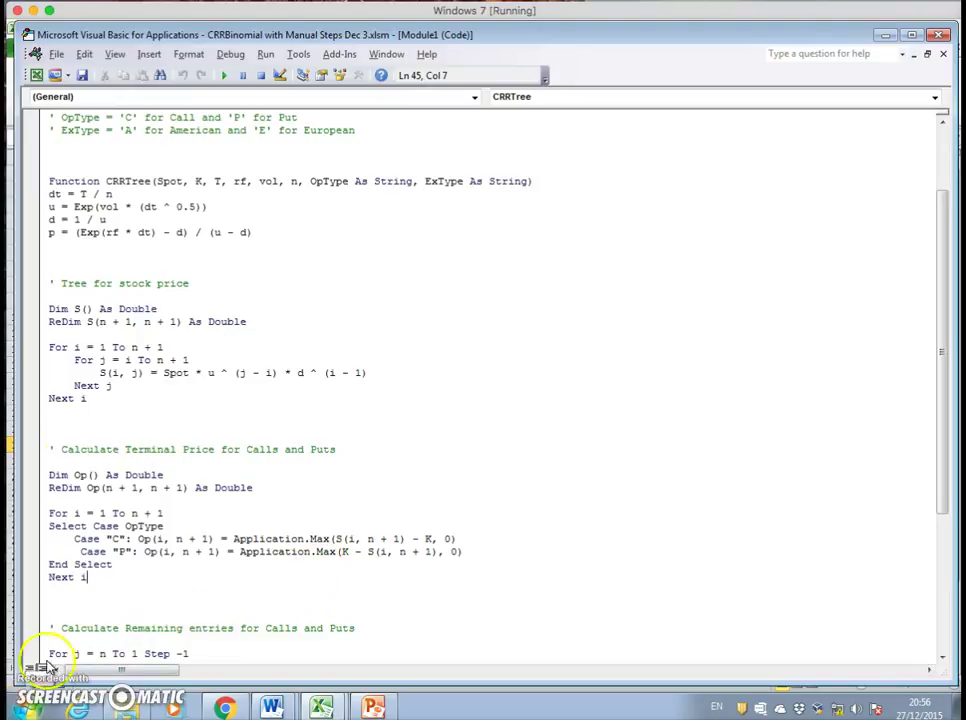
left_click(36, 76)
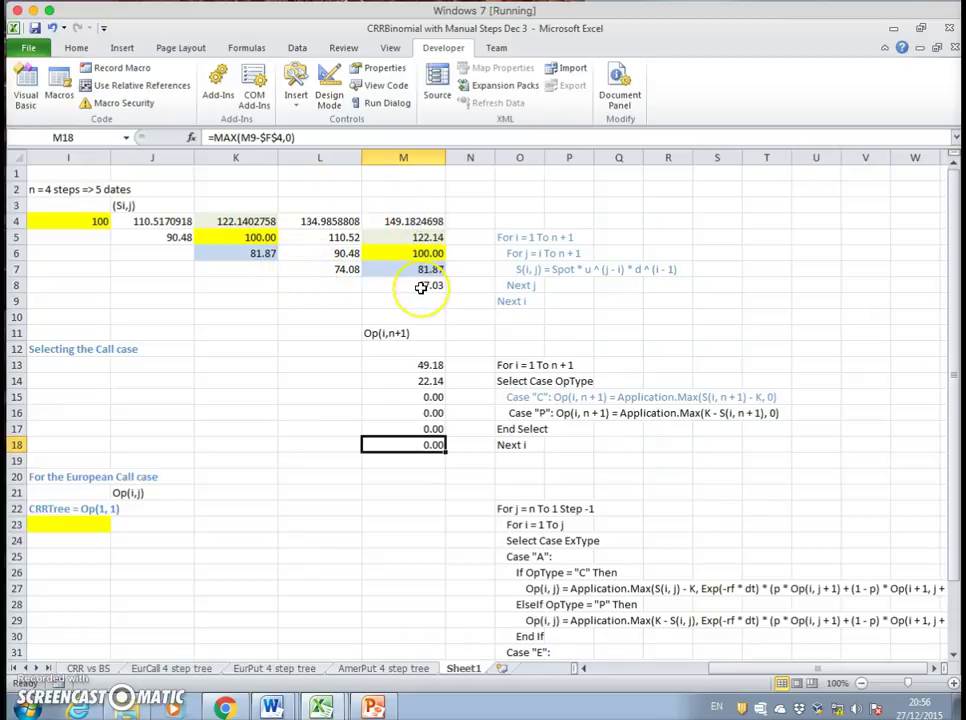
left_click(436, 477)
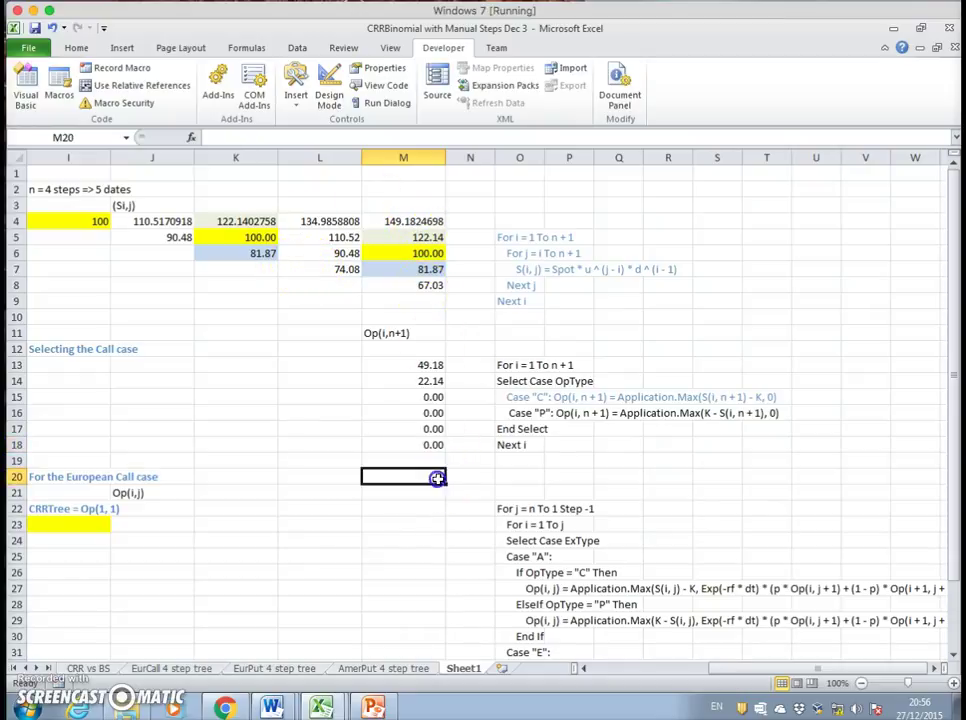
- Examine the backward loop code in rows 22 to 35 beside the European call area, with M23 selected and the sheet zoomed to 90%
scroll(651, 487, "down", 2)
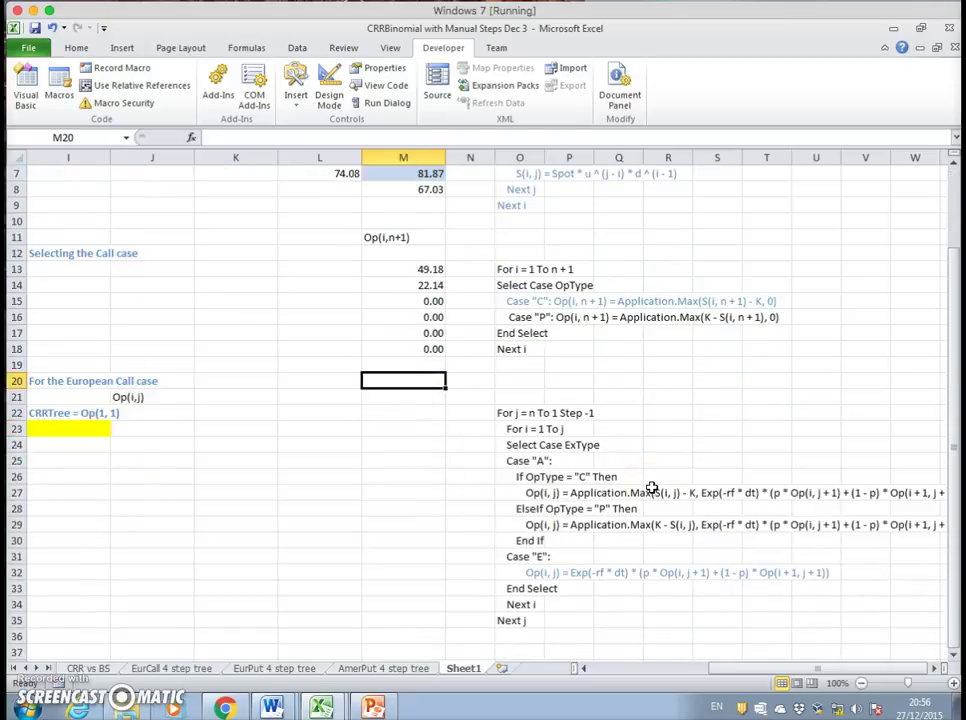
left_click(585, 668)
left_click(585, 668)
left_click(585, 668)
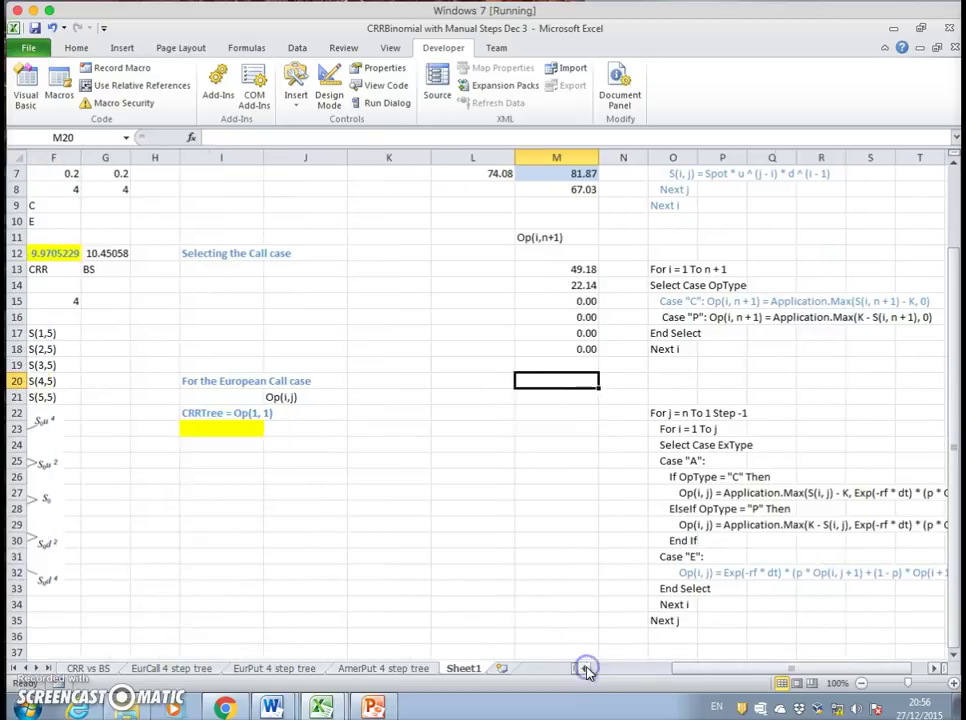
left_click(558, 428)
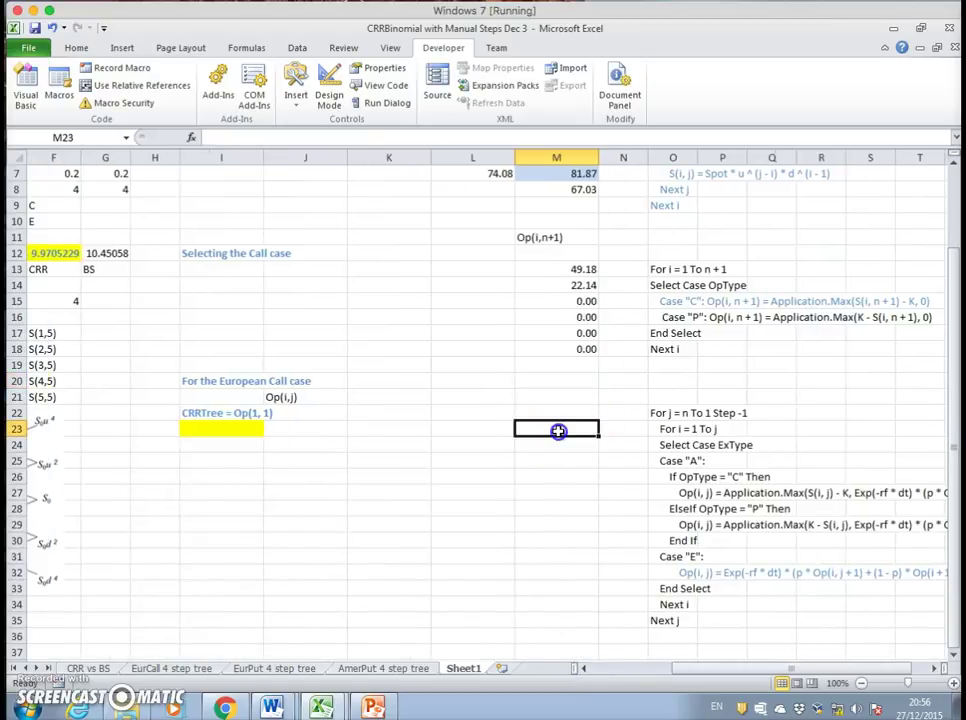
left_click(16, 428)
left_click(578, 429)
left_click(936, 668)
left_click(936, 668)
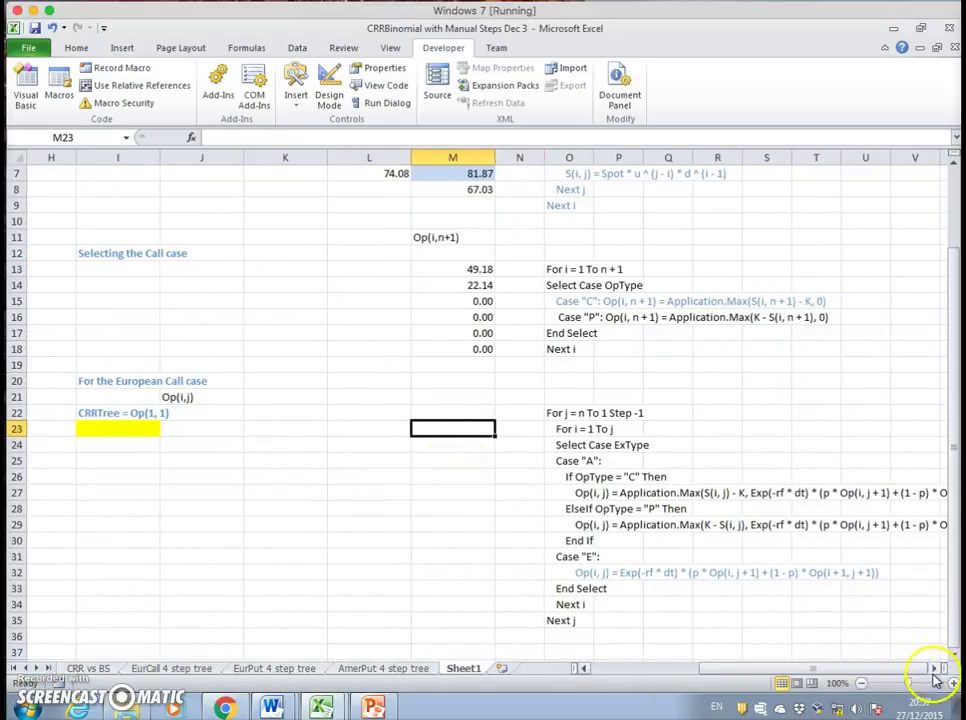
left_click(860, 685)
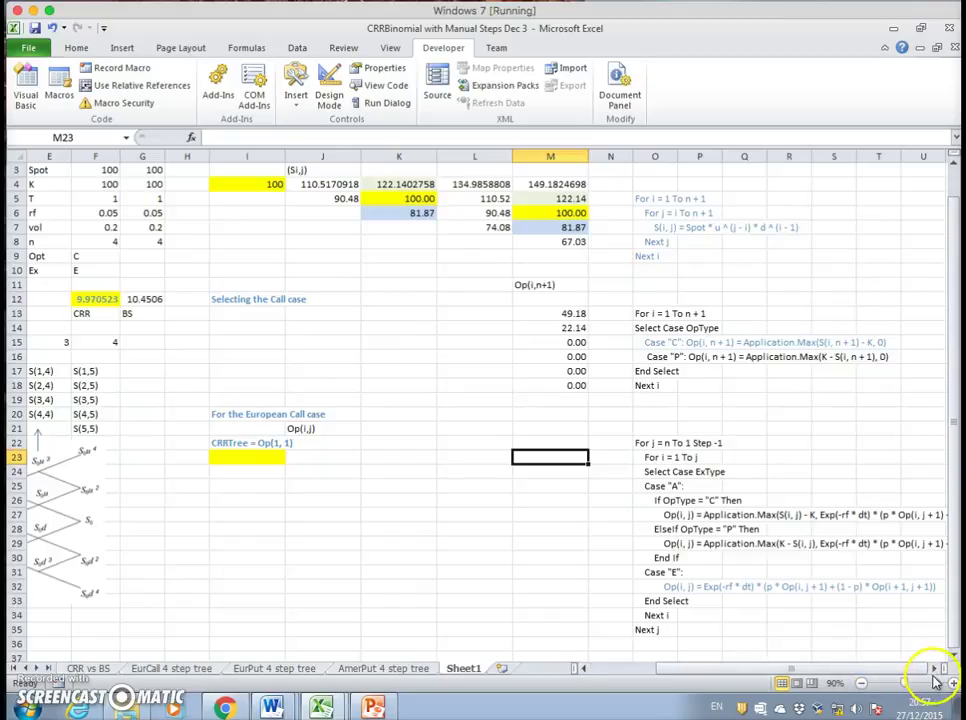
left_click(935, 668)
left_click(935, 668)
left_click(935, 668)
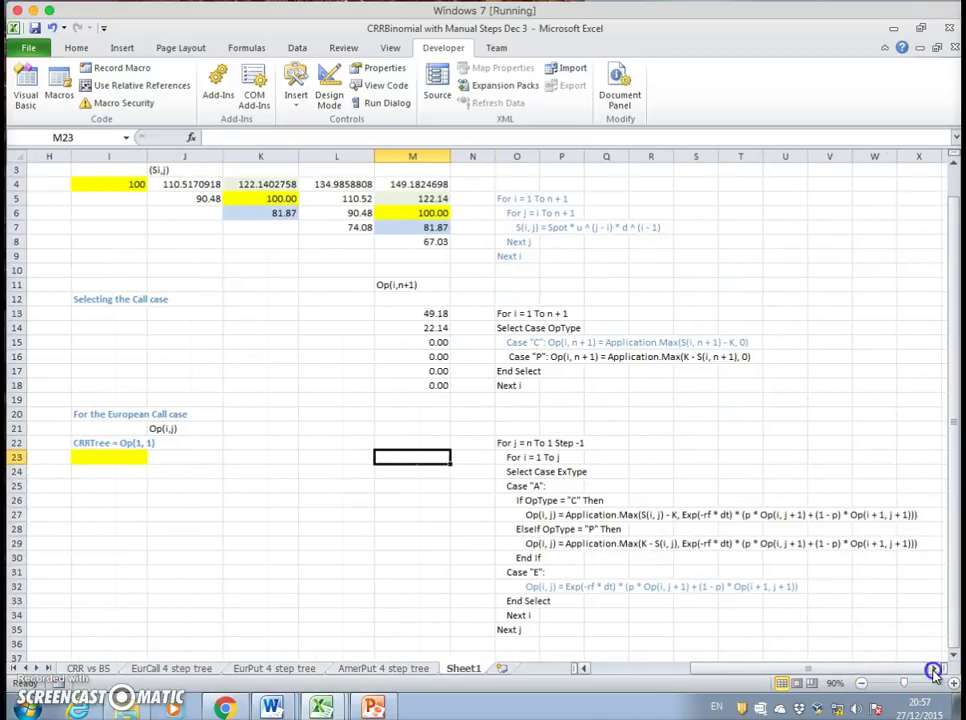
- Link M23 to the terminal payoff with =M13 and fill the formula down to M27
type("=")
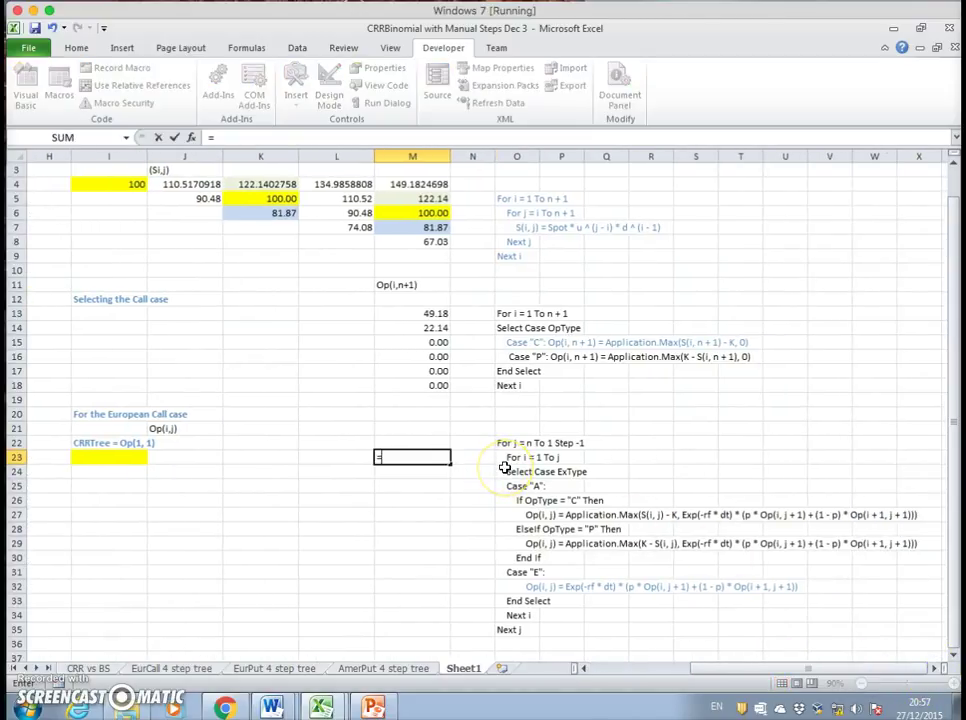
left_click(440, 313)
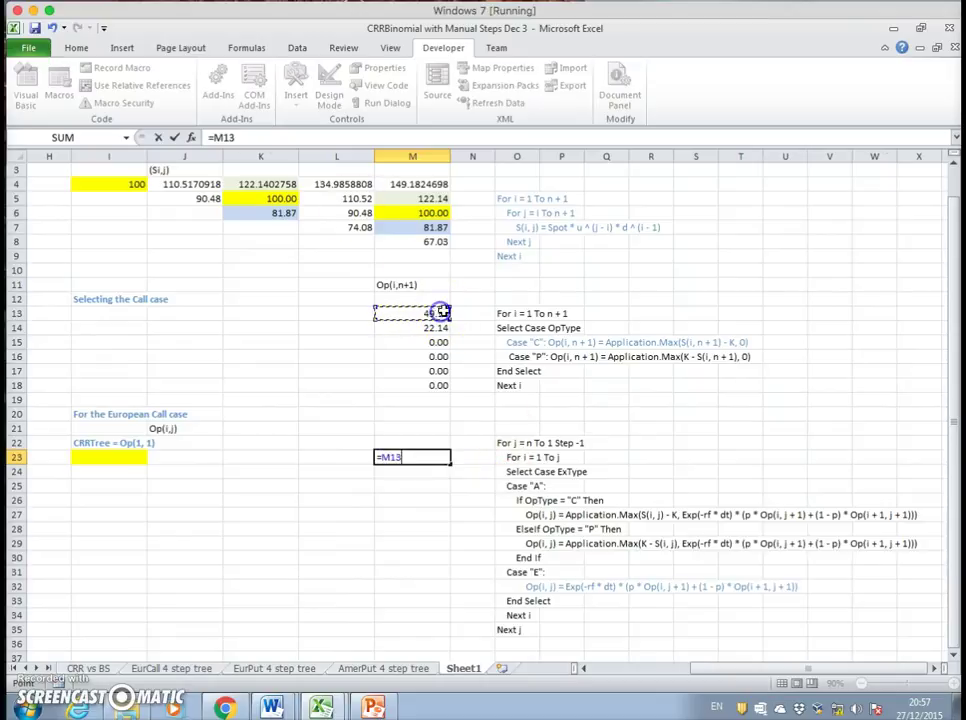
key("Return")
left_click(384, 457)
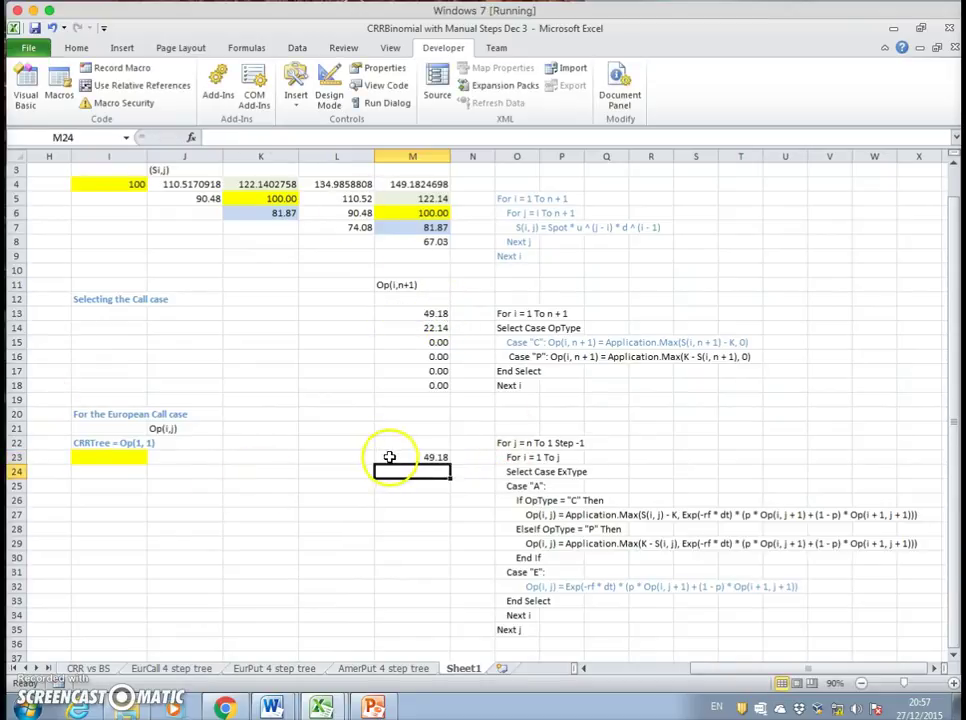
left_click_drag(451, 464, 451, 521)
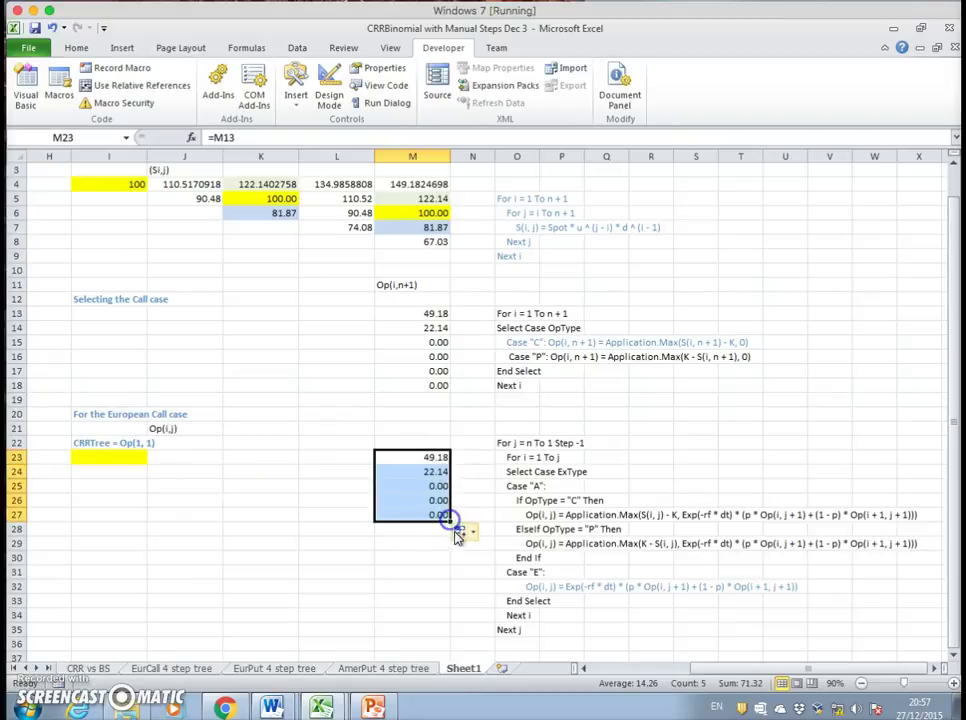
- Check the linked formulas in M23:M26 one by one against the terminal payoffs above
left_click(428, 459)
left_click(428, 472)
left_click(432, 487)
left_click(432, 500)
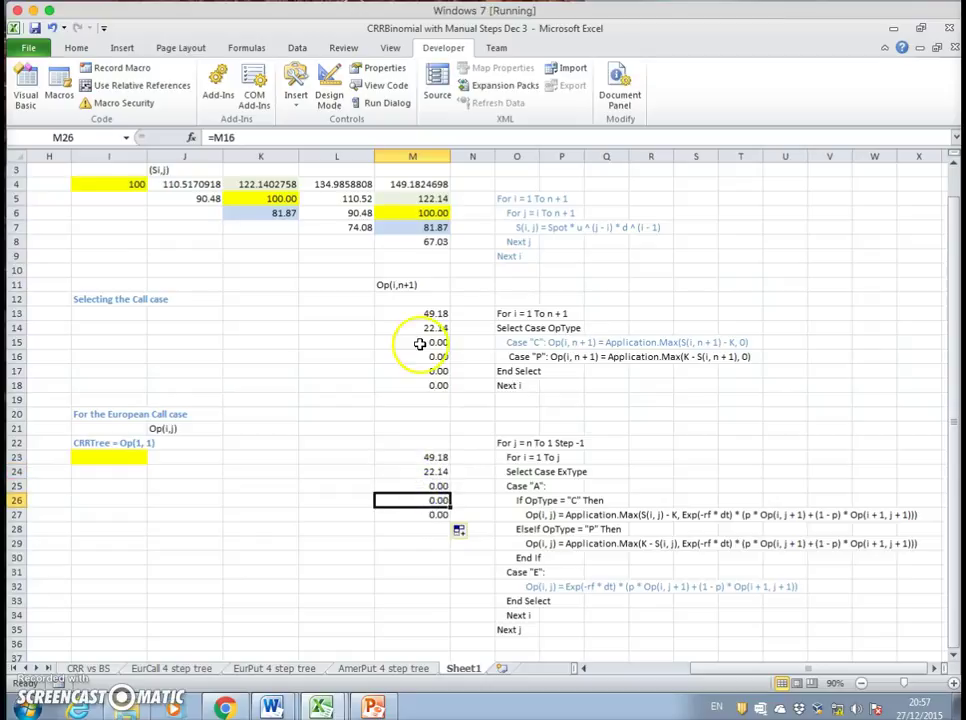
left_click(415, 461)
left_click(415, 472)
left_click(418, 487)
left_click(420, 500)
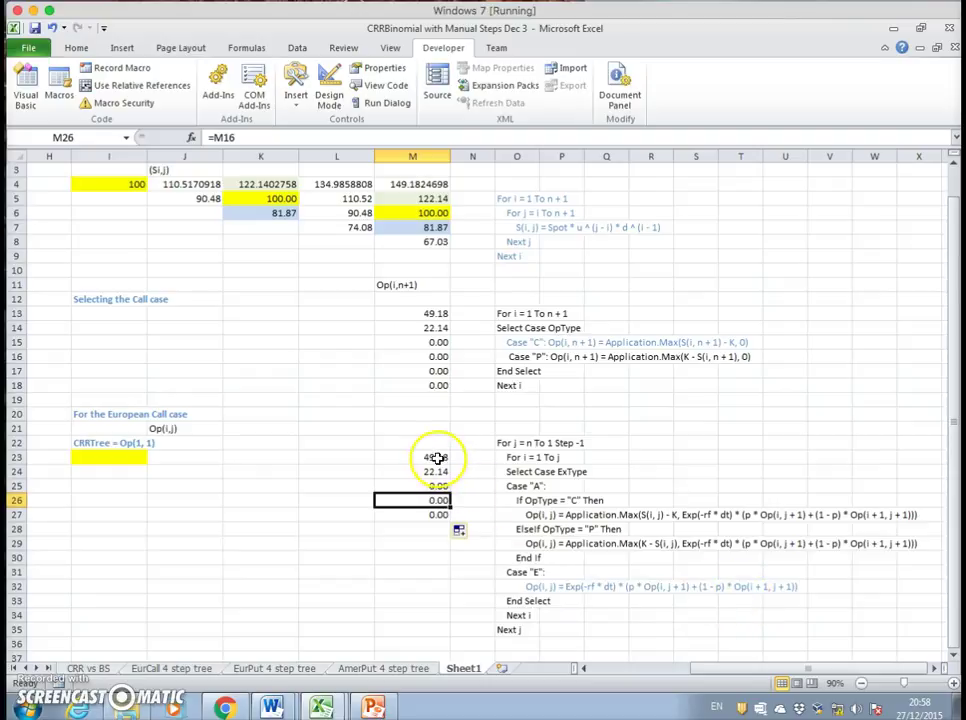
- Start the option value formula in L23, one column before the terminal payoffs, with =exp(
left_click(123, 457)
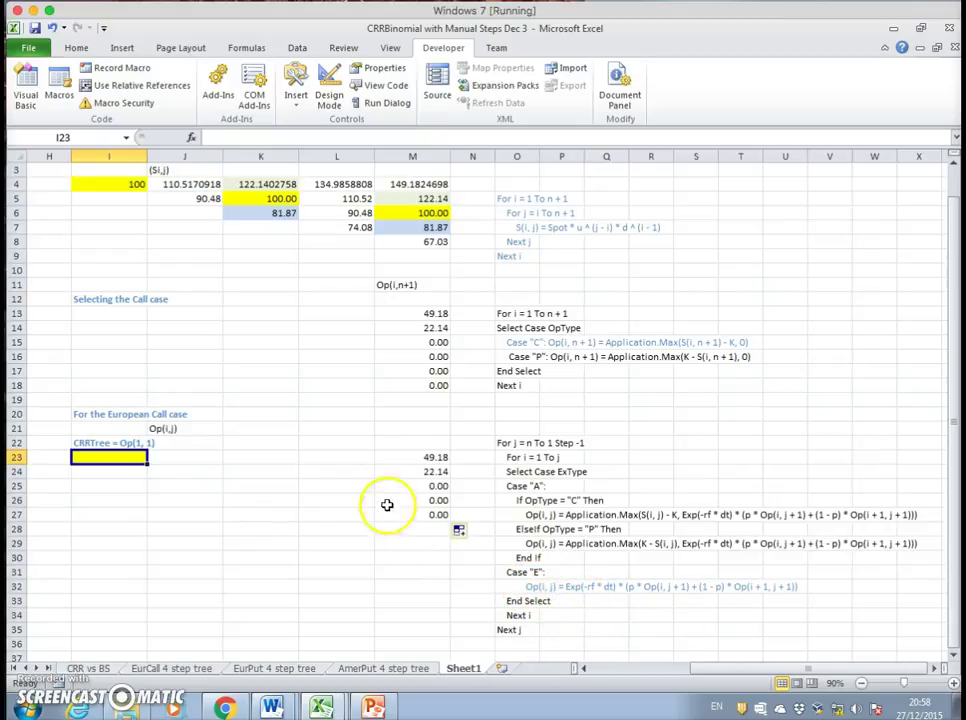
left_click(361, 457)
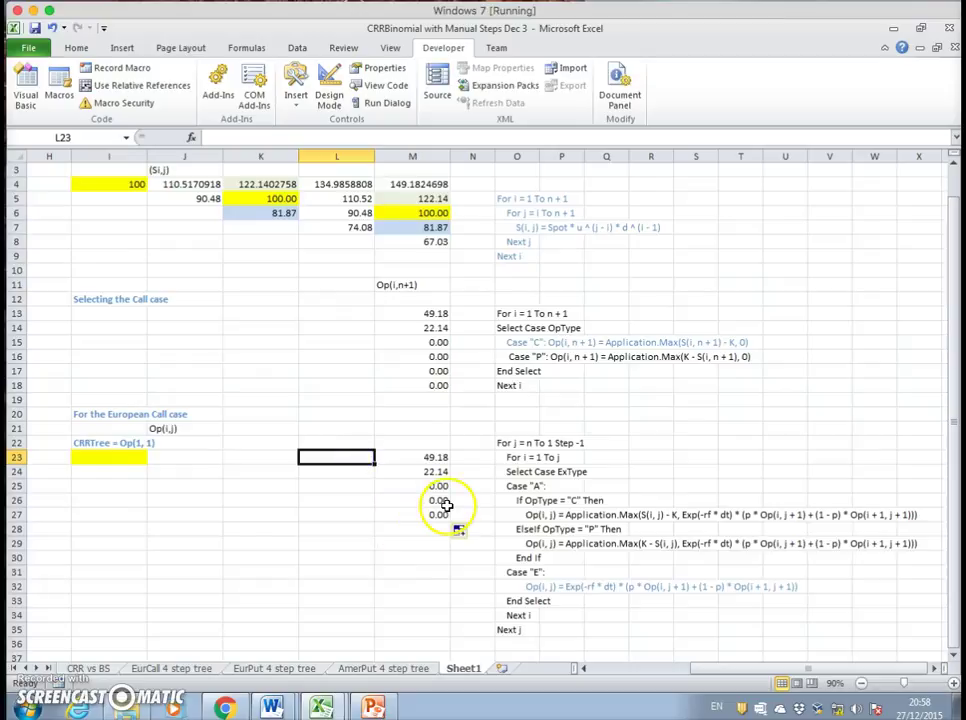
left_click(248, 137)
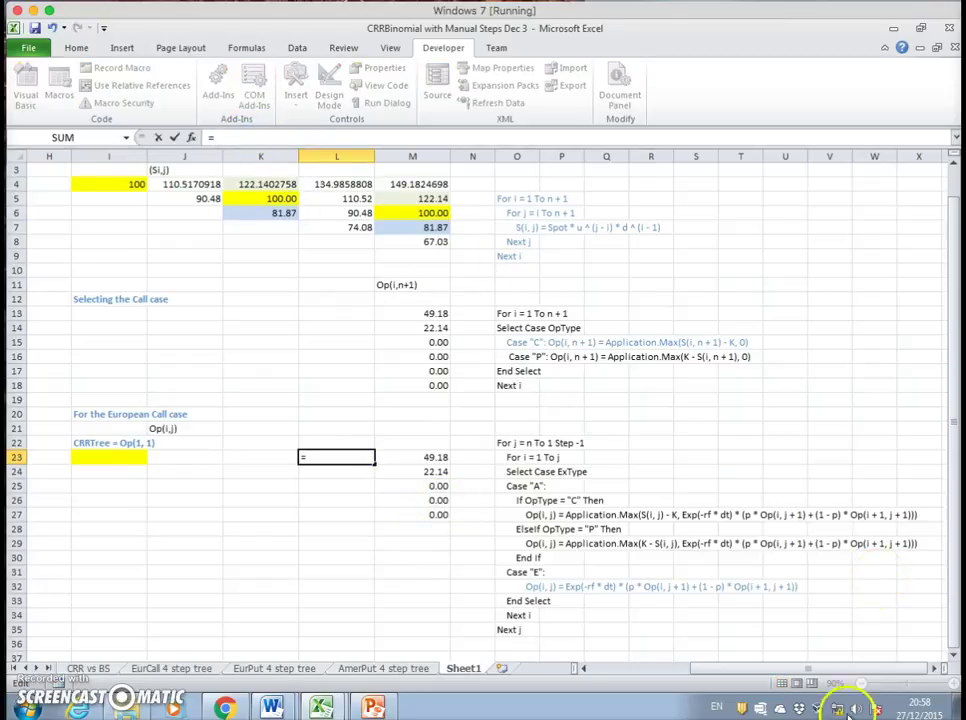
left_click(584, 668)
left_click(584, 668)
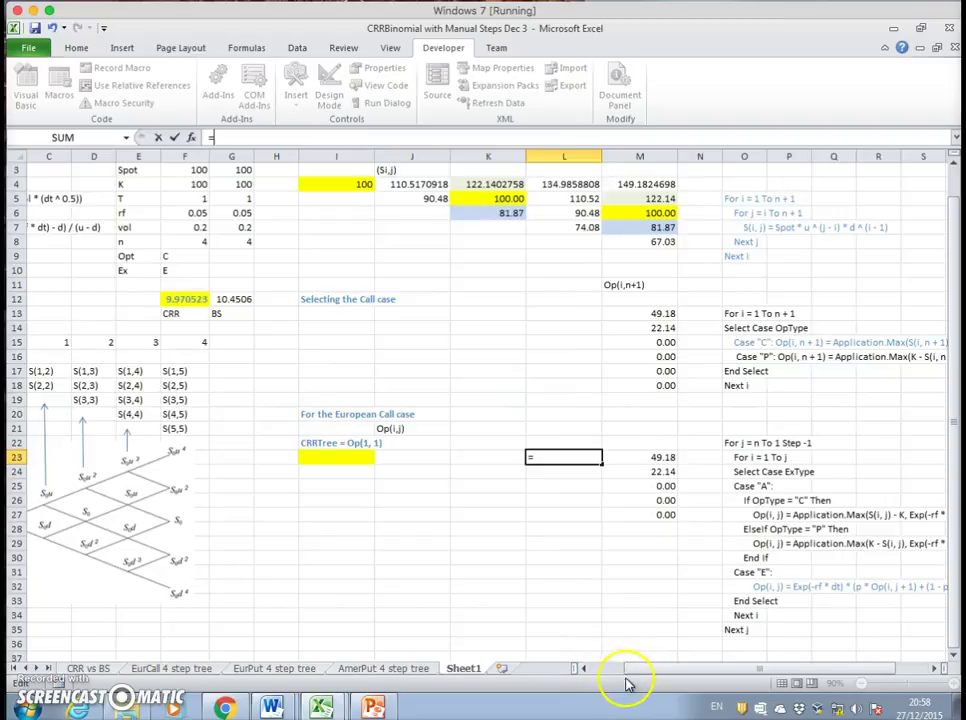
left_click(584, 668)
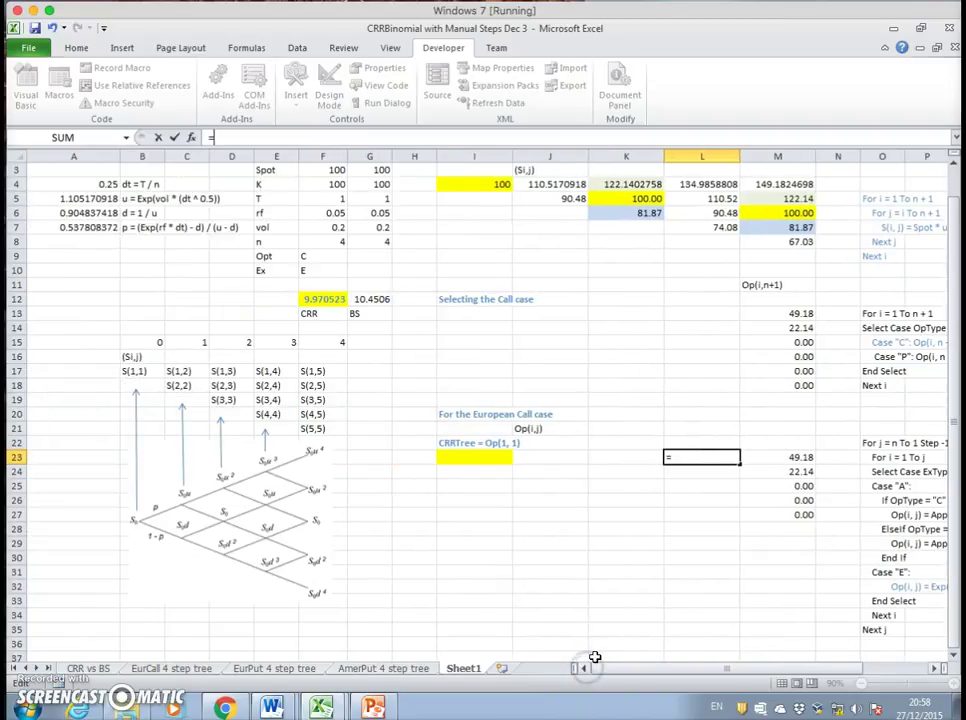
type("exp(")
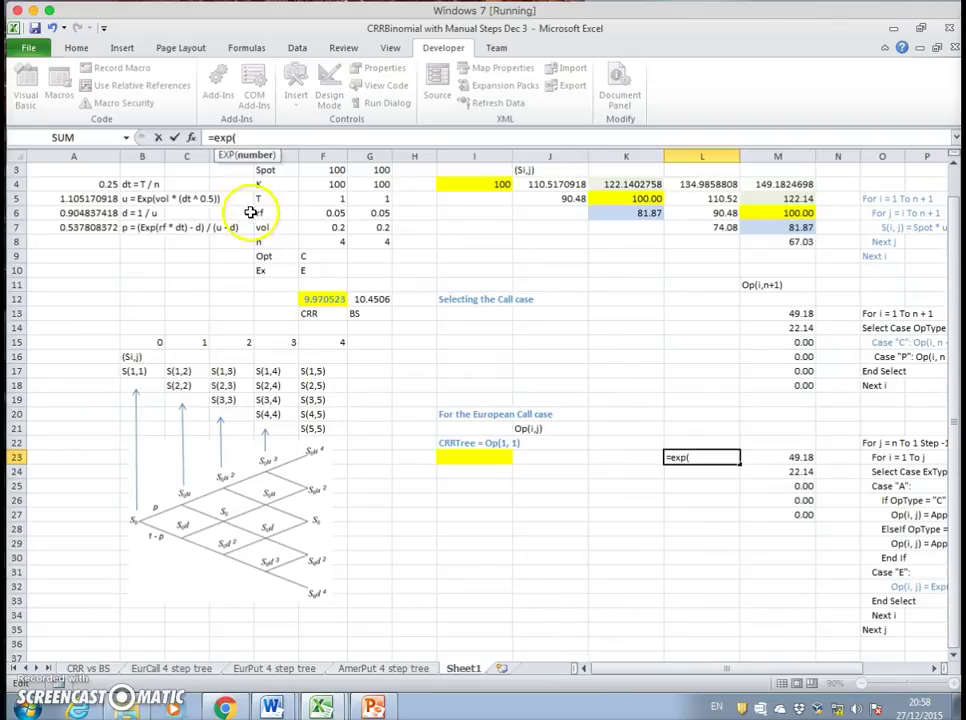
left_click(312, 212)
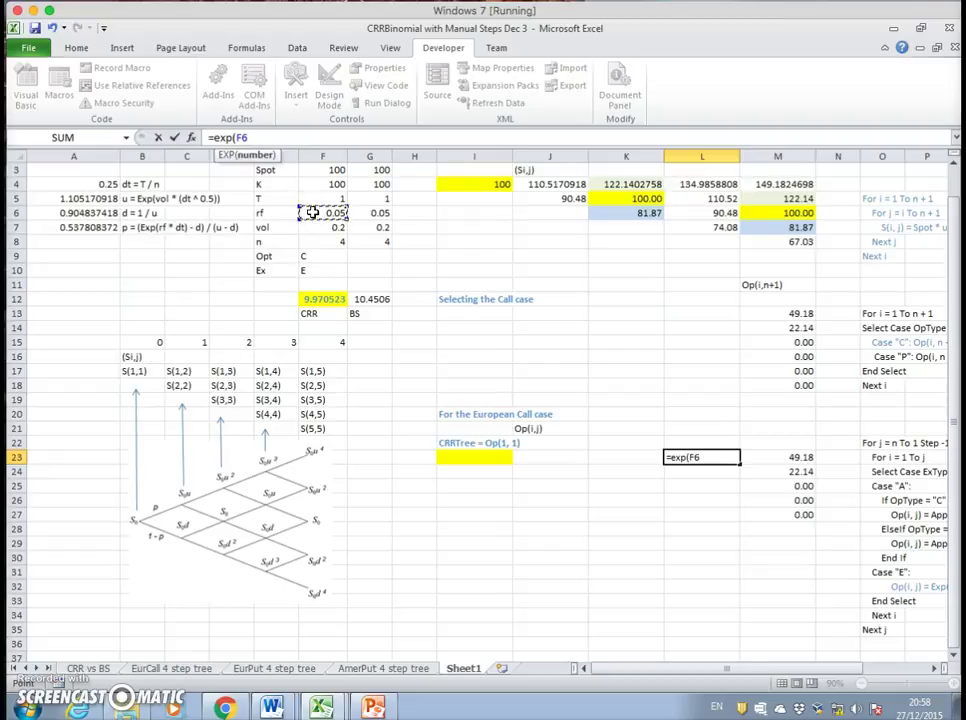
key("BackSpace")
key("BackSpace")
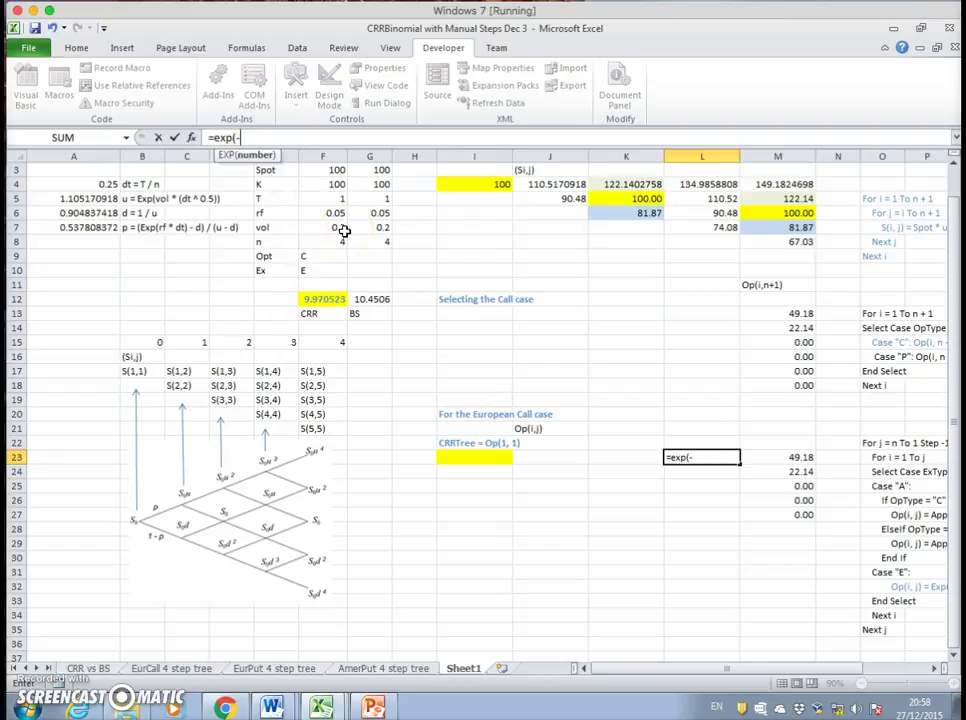
- Build the discount factor in L23 from the negative rate and time step as exp(-$F$6*$A$4), followed by *(
left_click(323, 208)
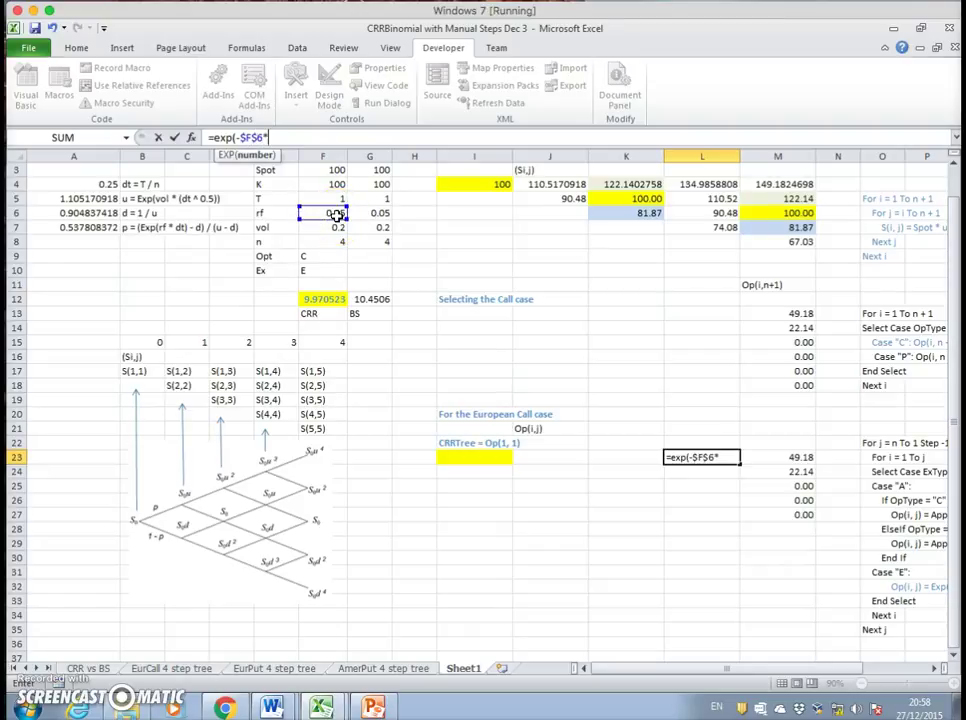
type("*")
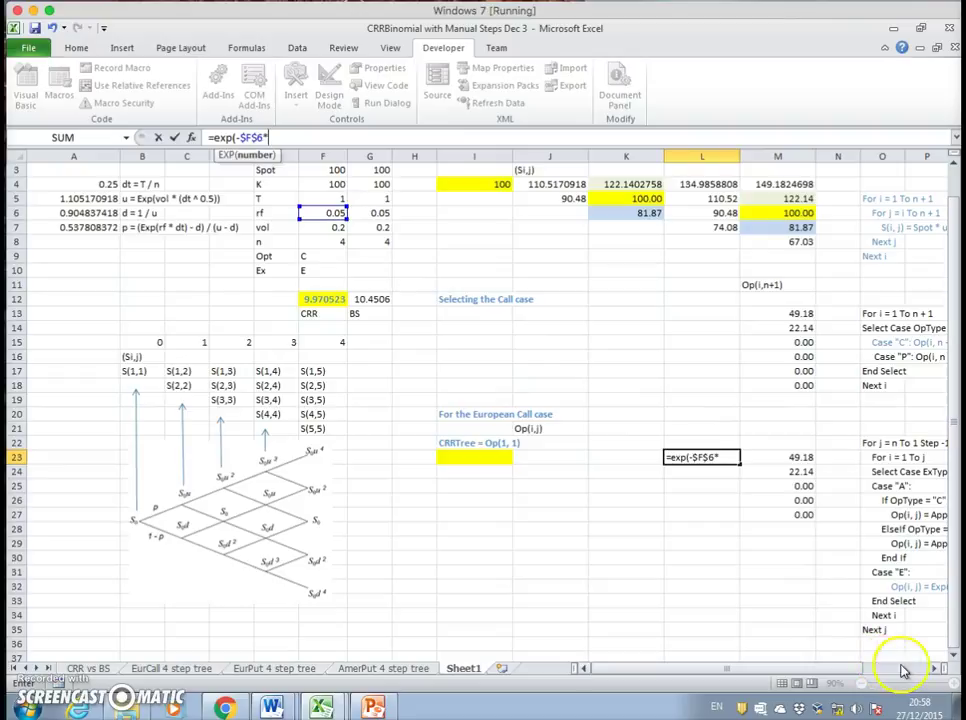
left_click(930, 668)
left_click_drag(856, 671, 796, 675)
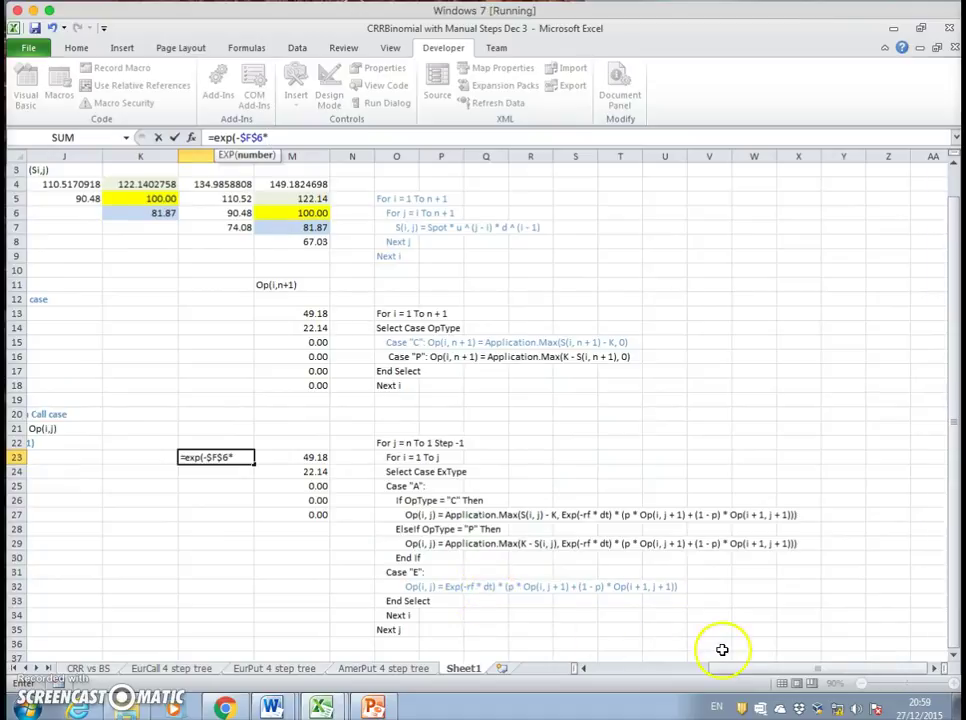
left_click_drag(730, 672, 638, 672)
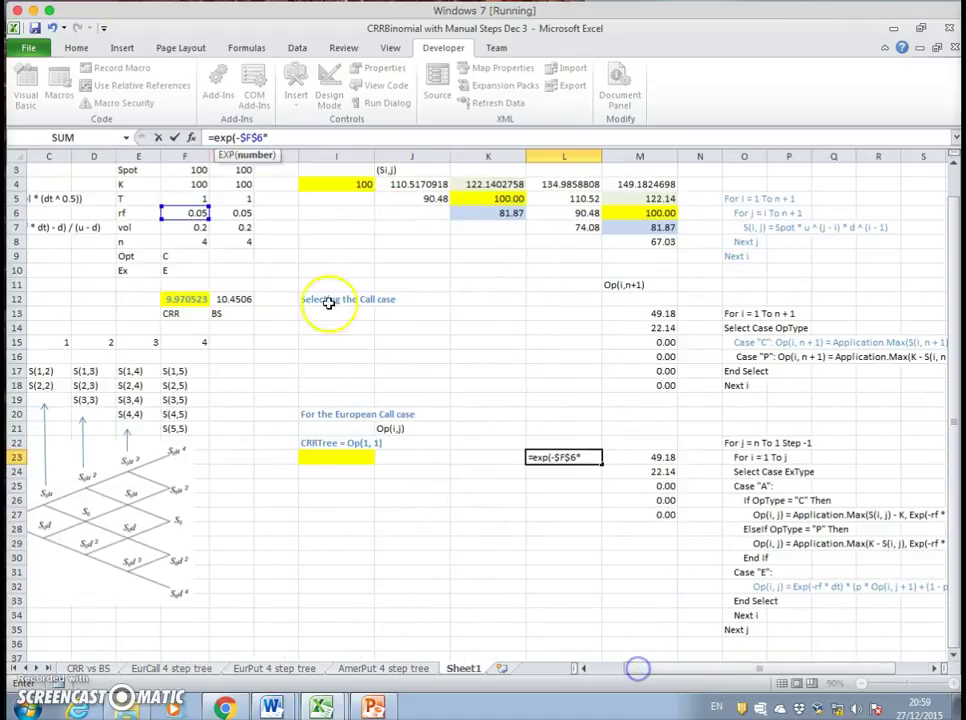
left_click_drag(700, 686, 638, 651)
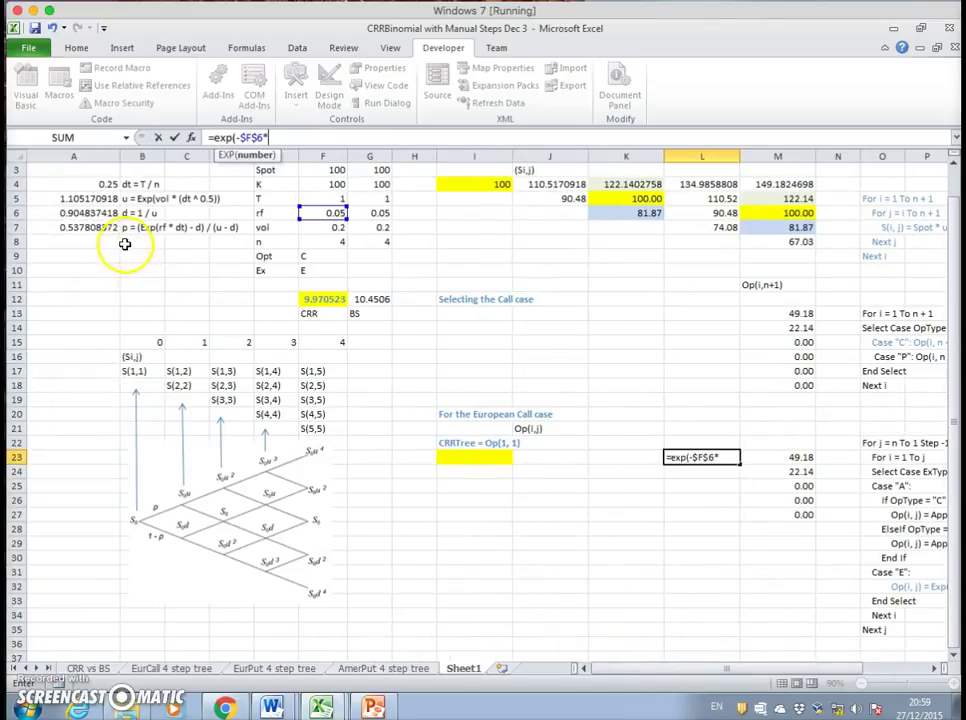
left_click(88, 183)
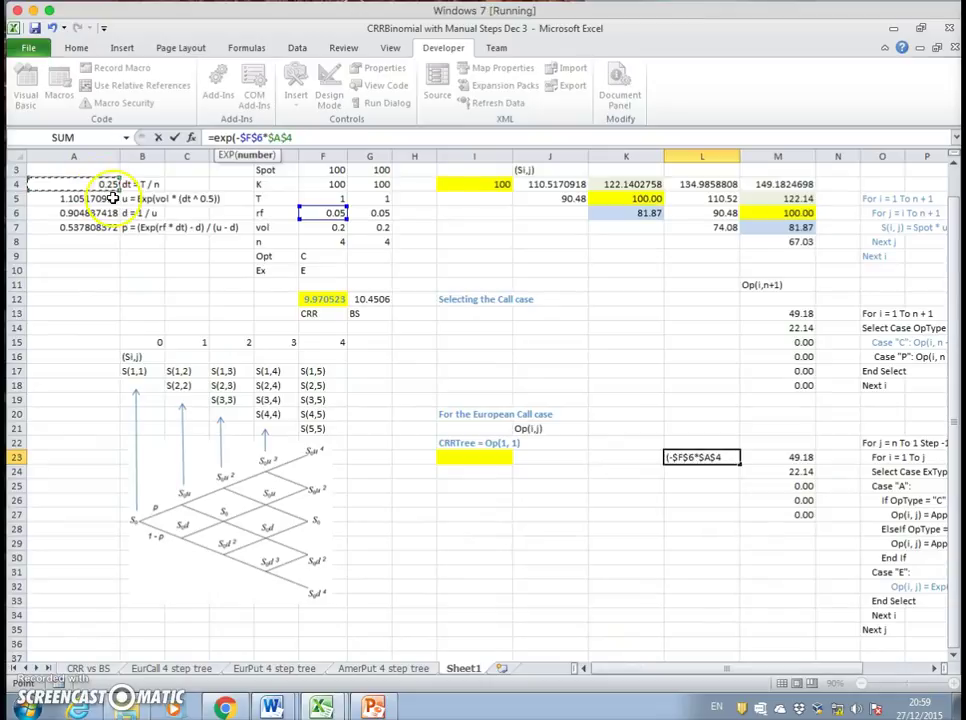
type(")*(")
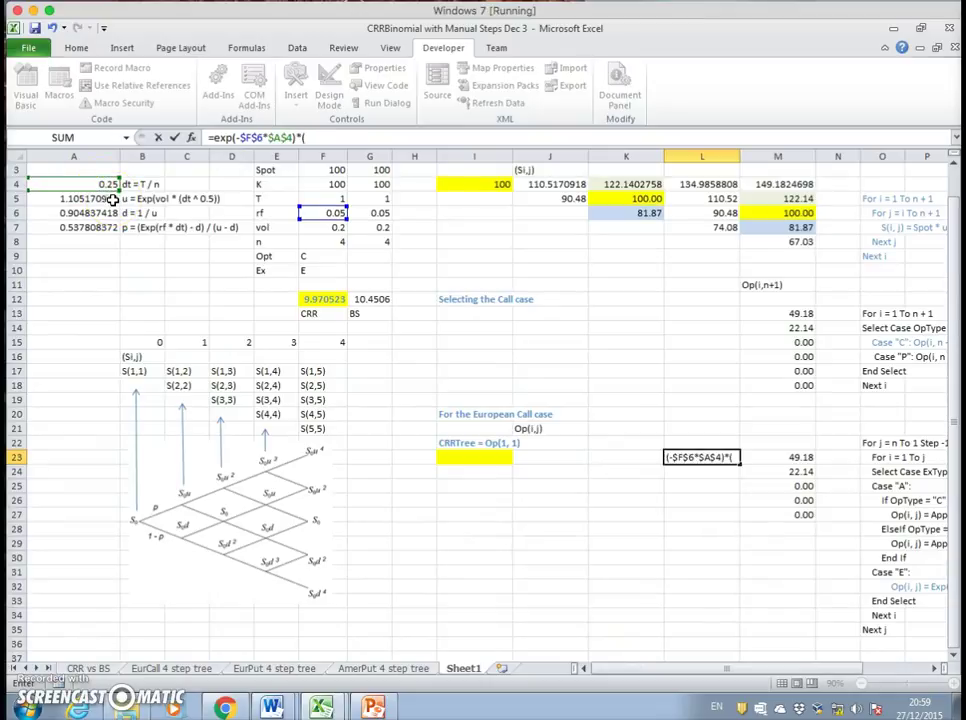
- Extend the L23 formula with the up-move term, the absolute probability $A$7 multiplied by the upper next-column payoff M23
left_click_drag(724, 670, 846, 670)
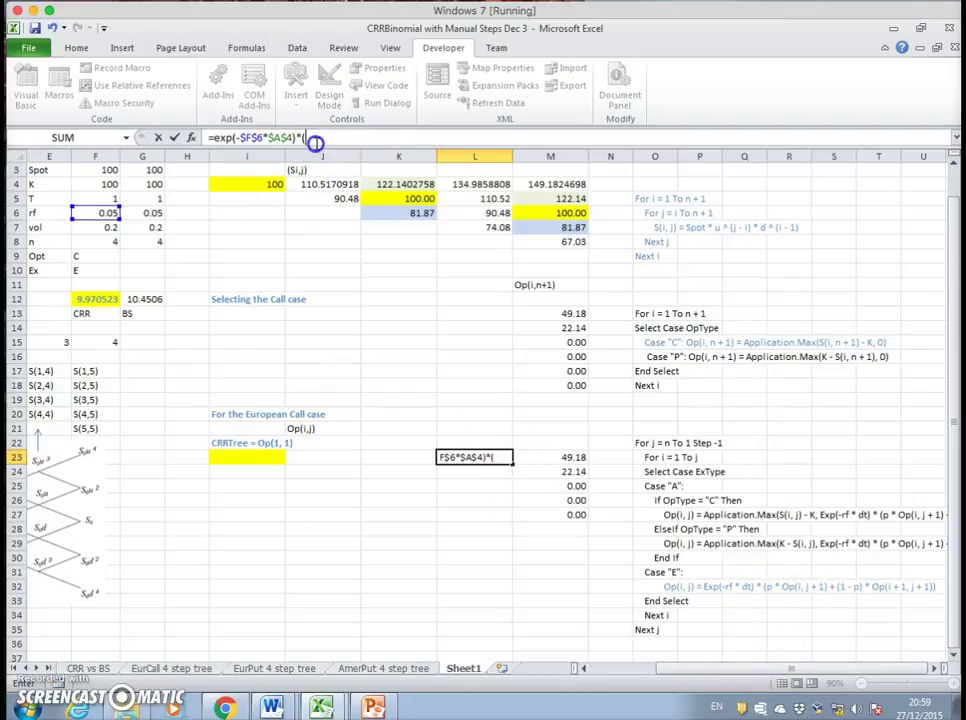
left_click_drag(718, 670, 645, 663)
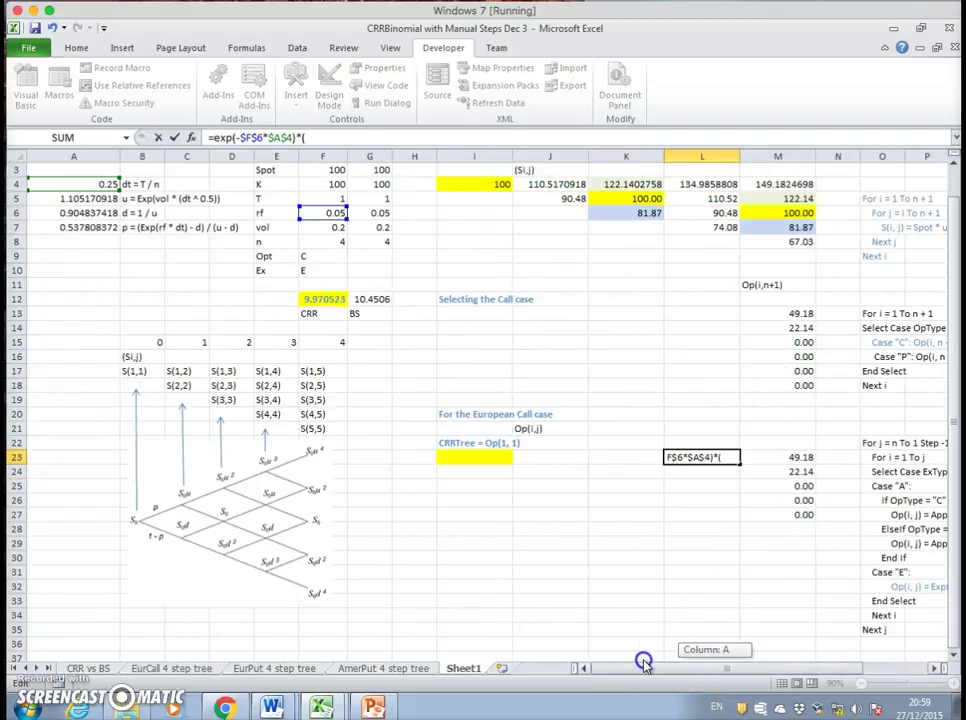
left_click(57, 226)
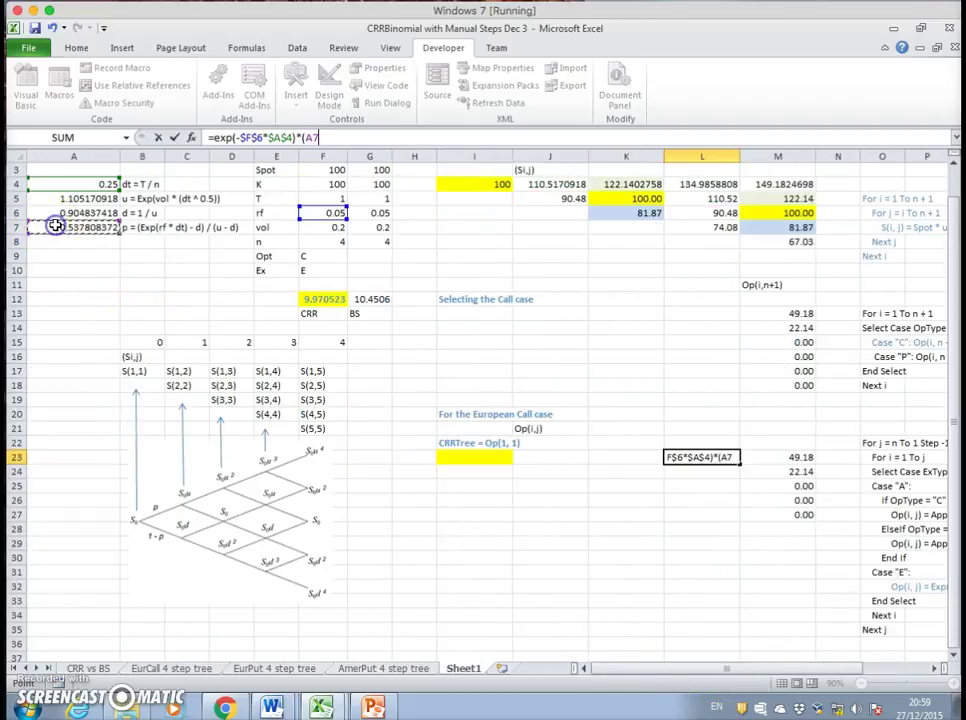
key("F4")
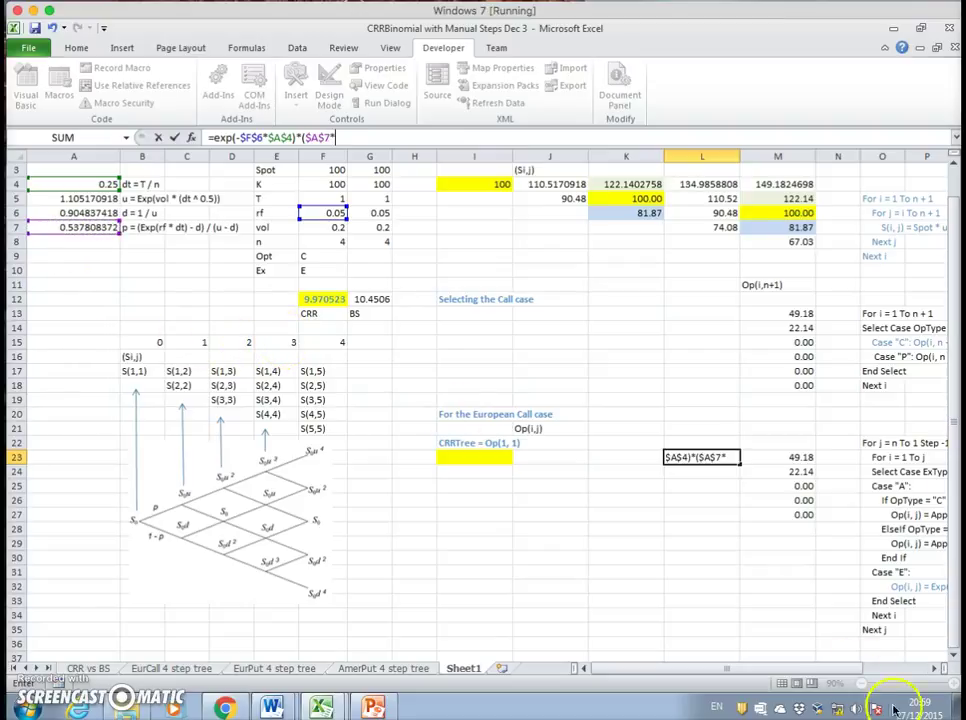
left_click(790, 457)
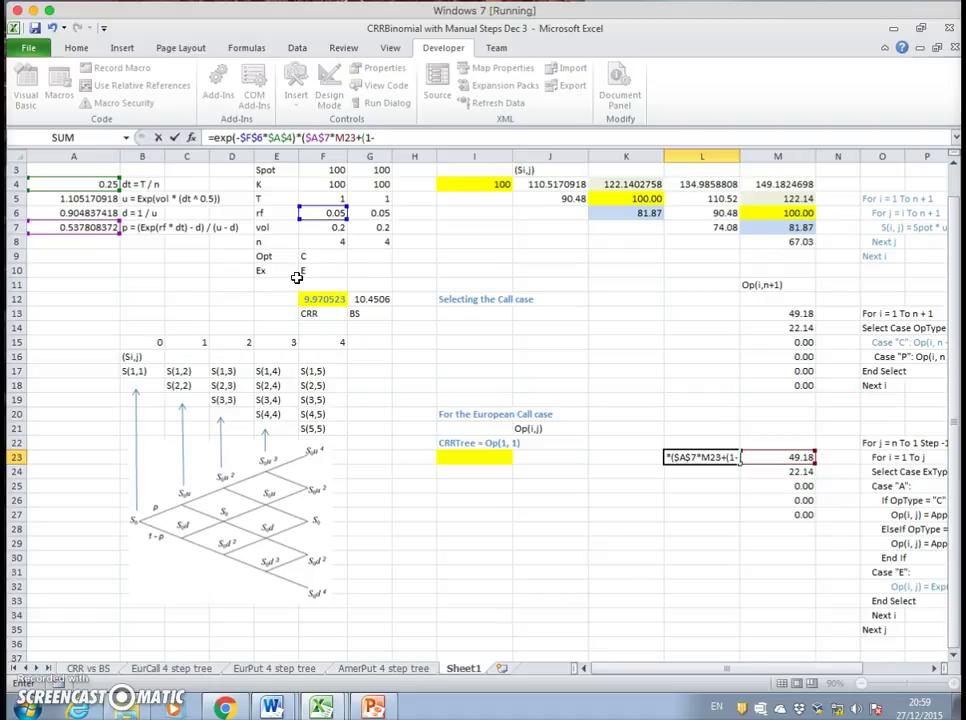
- Complete the L23 formula with the down-move term +(1-$A$7)*M24) and enter it
left_click(86, 226)
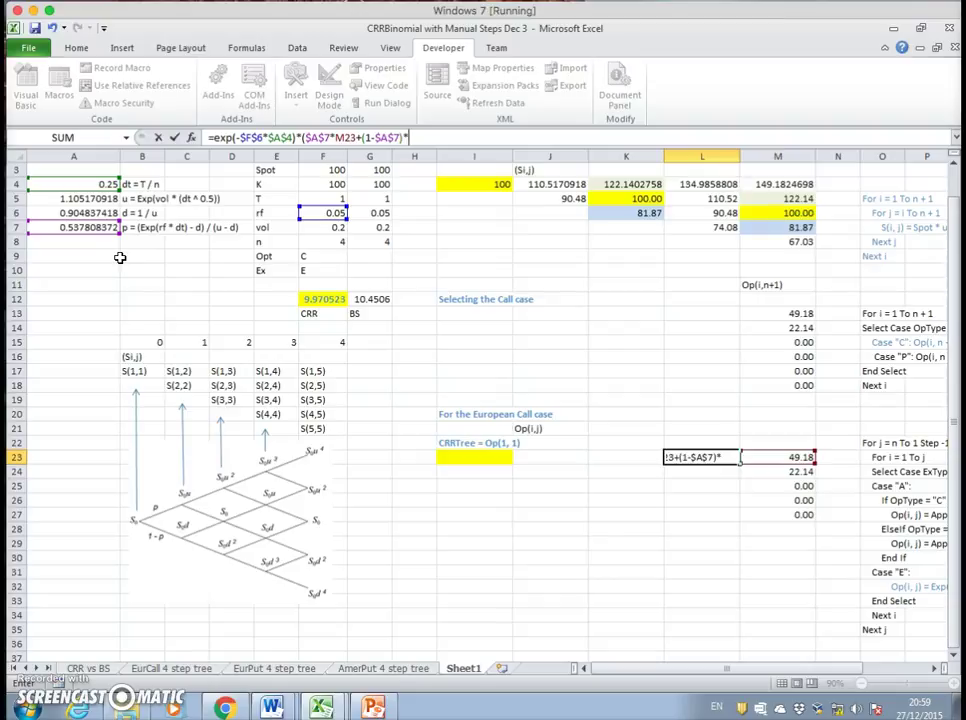
left_click_drag(840, 672, 895, 678)
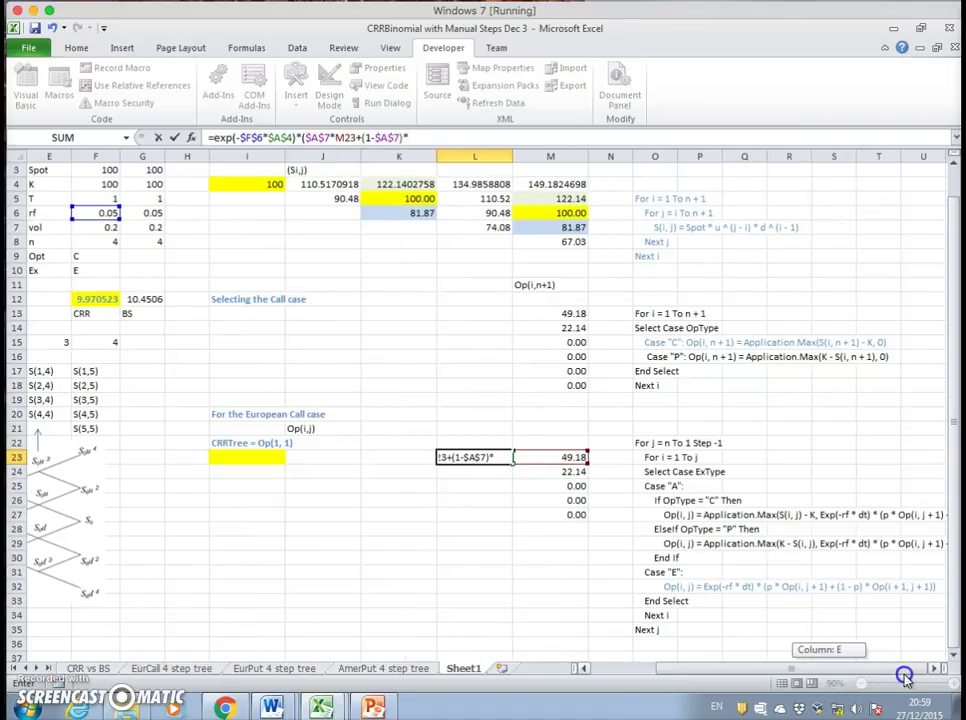
left_click(563, 473)
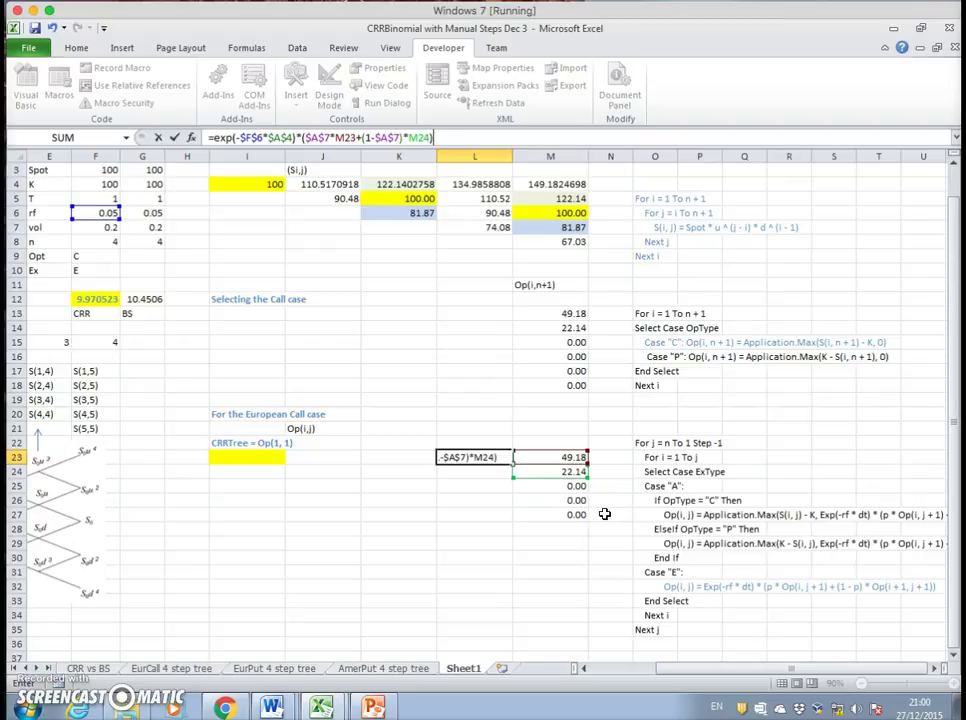
key("Return")
left_click(638, 542)
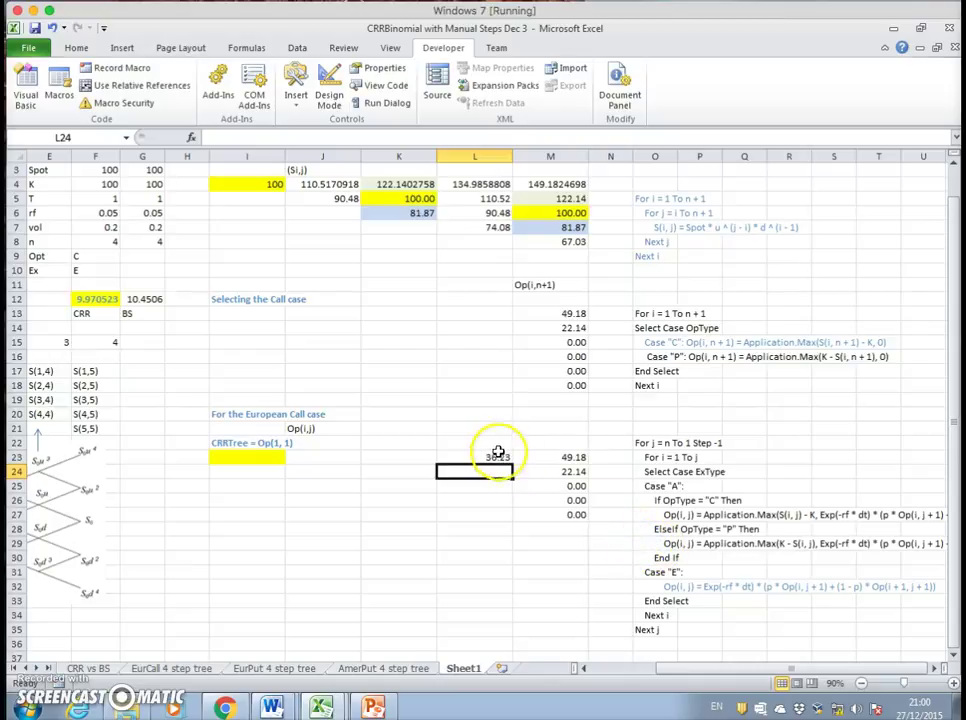
- Fill the discounted option value formula from L23 down to L26
left_click(934, 669)
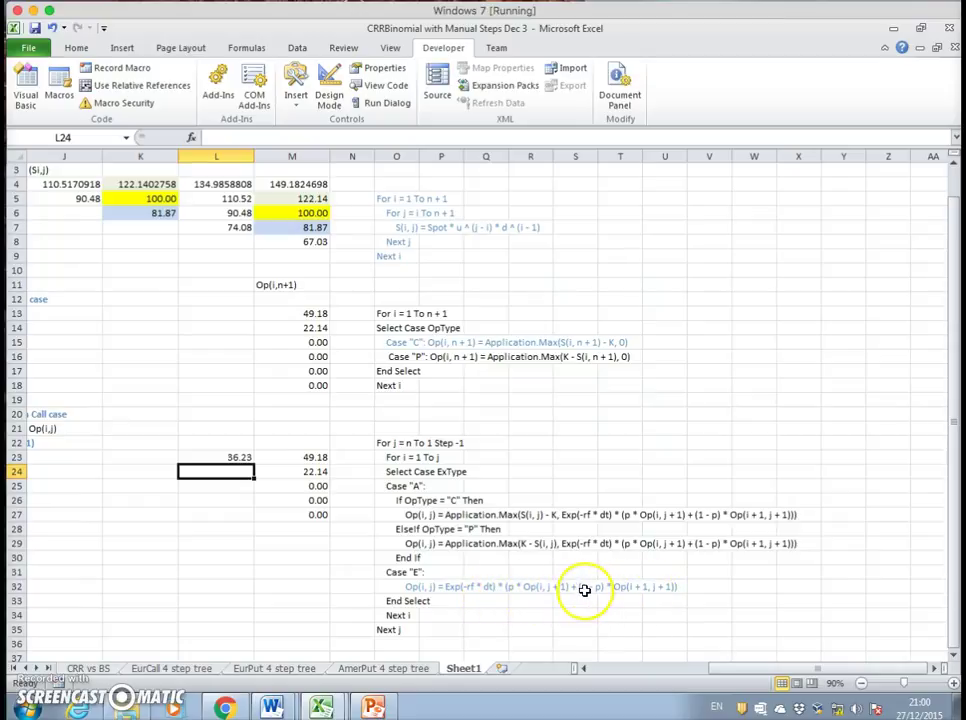
left_click(243, 457)
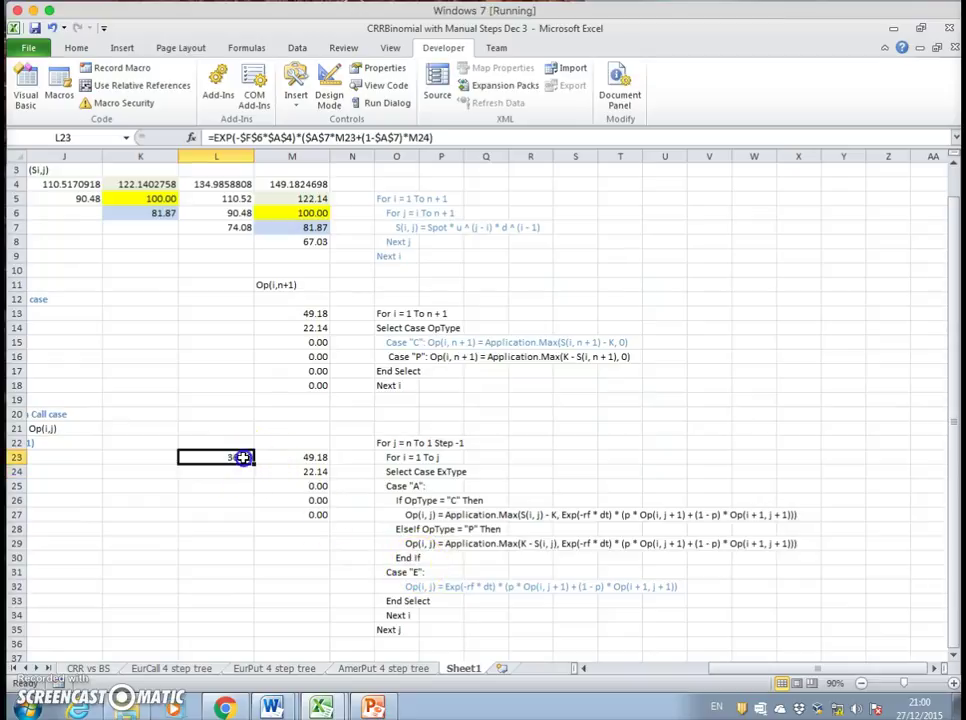
left_click_drag(254, 466, 252, 466)
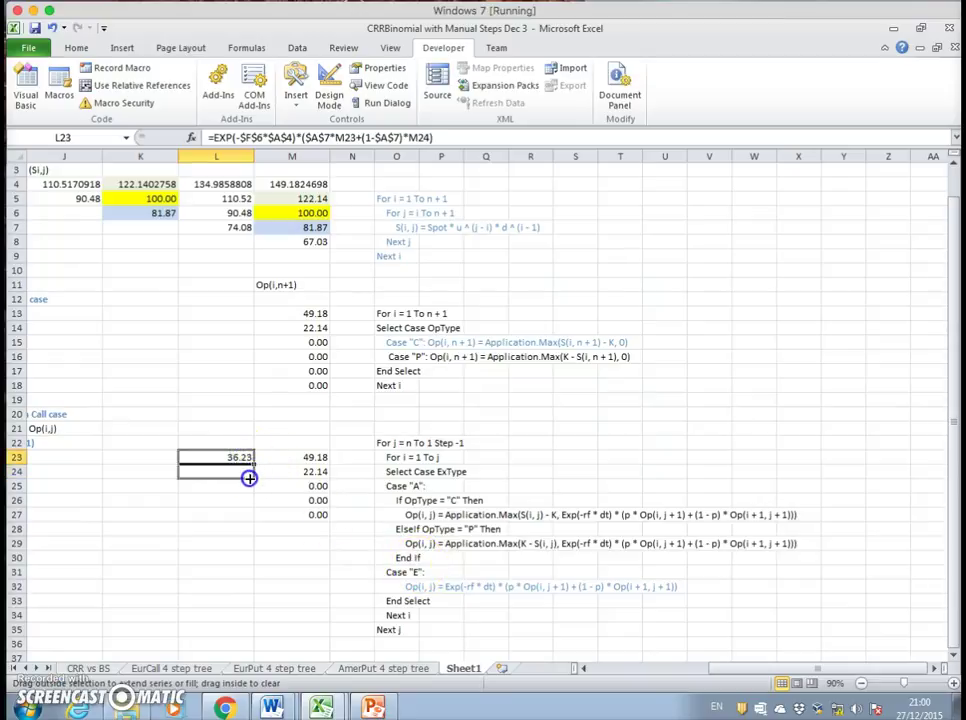
left_click_drag(248, 511, 248, 505)
- Copy the option value formula from L23 into K23 and fill it down to K25
left_click(227, 456)
left_click_drag(255, 460, 237, 461)
left_click_drag(142, 461, 178, 490)
left_click(170, 463)
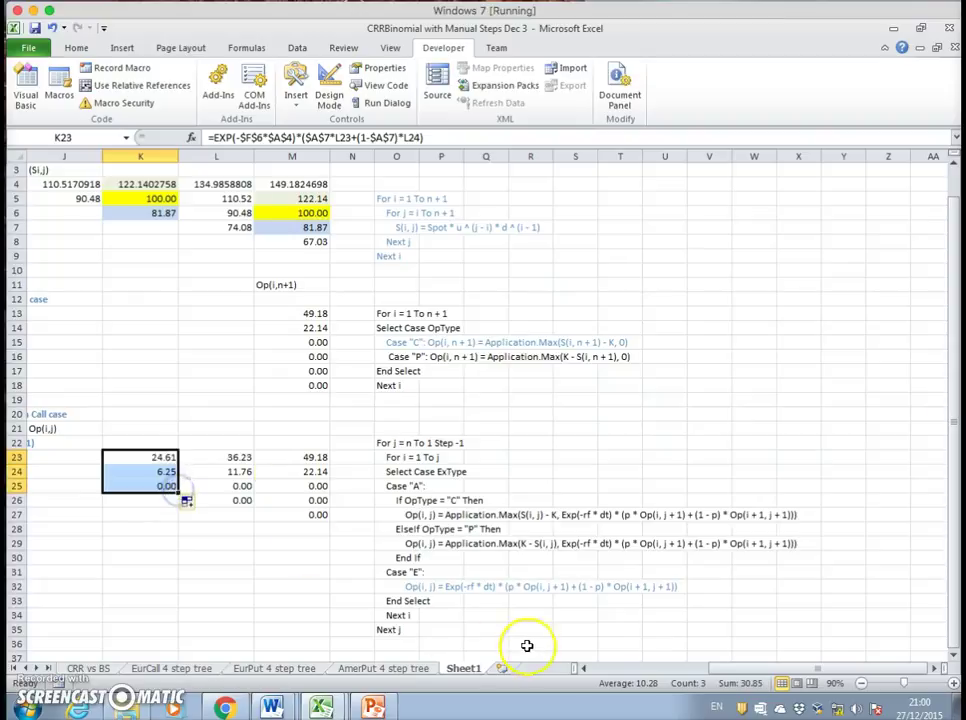
- Extend the option value formula from K23 into J23:J24 and on to the root cell I23
left_click(583, 668)
left_click(583, 670)
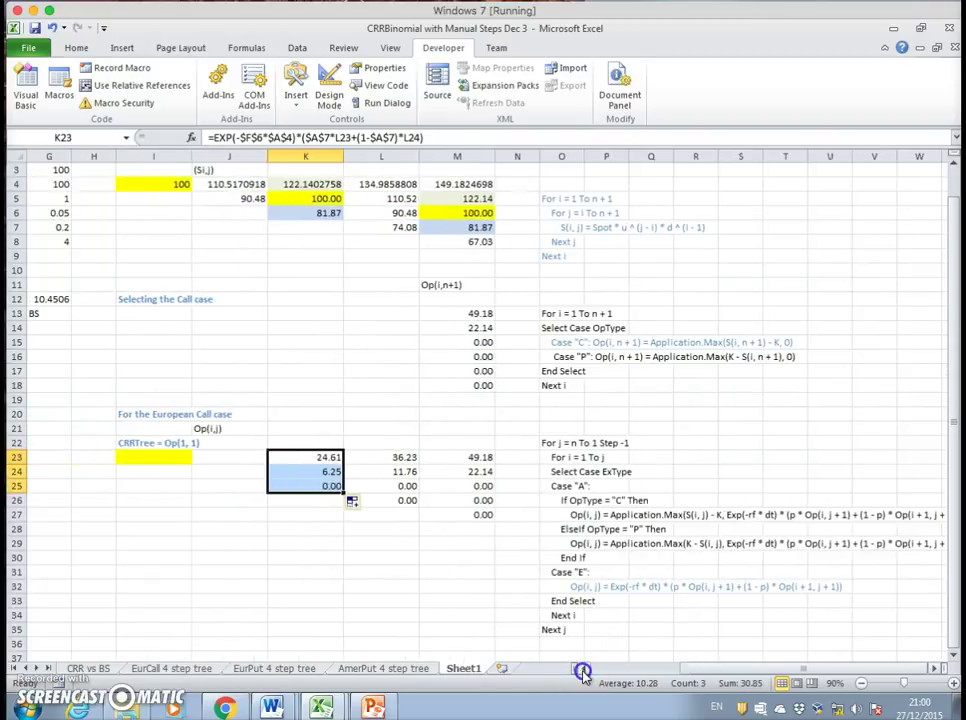
left_click(318, 461)
left_click_drag(343, 464, 212, 462)
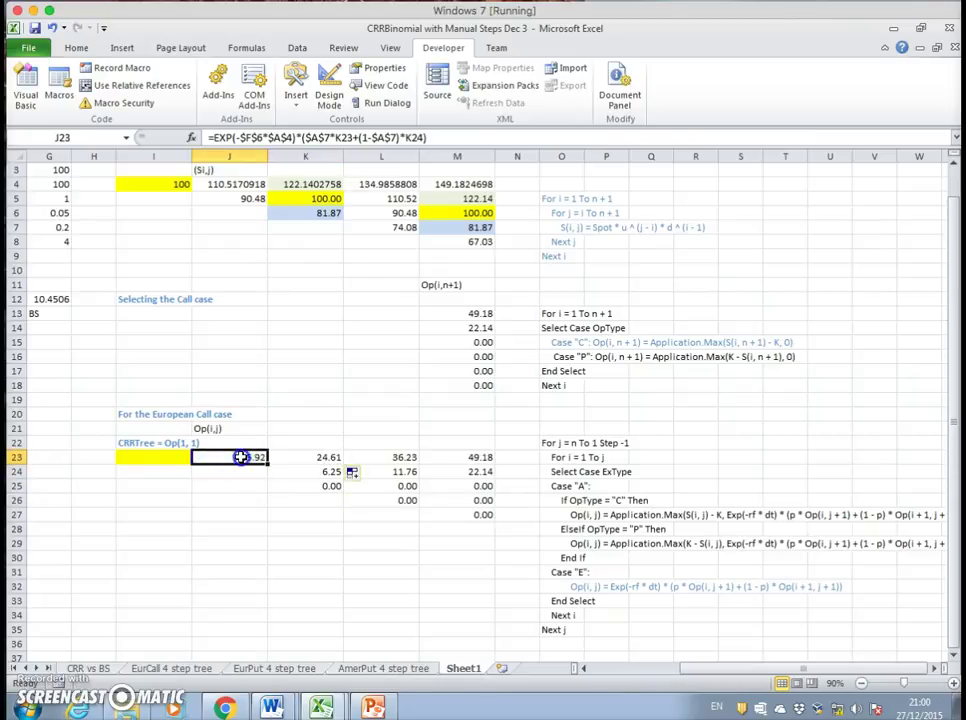
double_click(240, 457)
key("Return")
left_click(256, 457)
left_click_drag(269, 464, 151, 466)
left_click(256, 457)
left_click(153, 458)
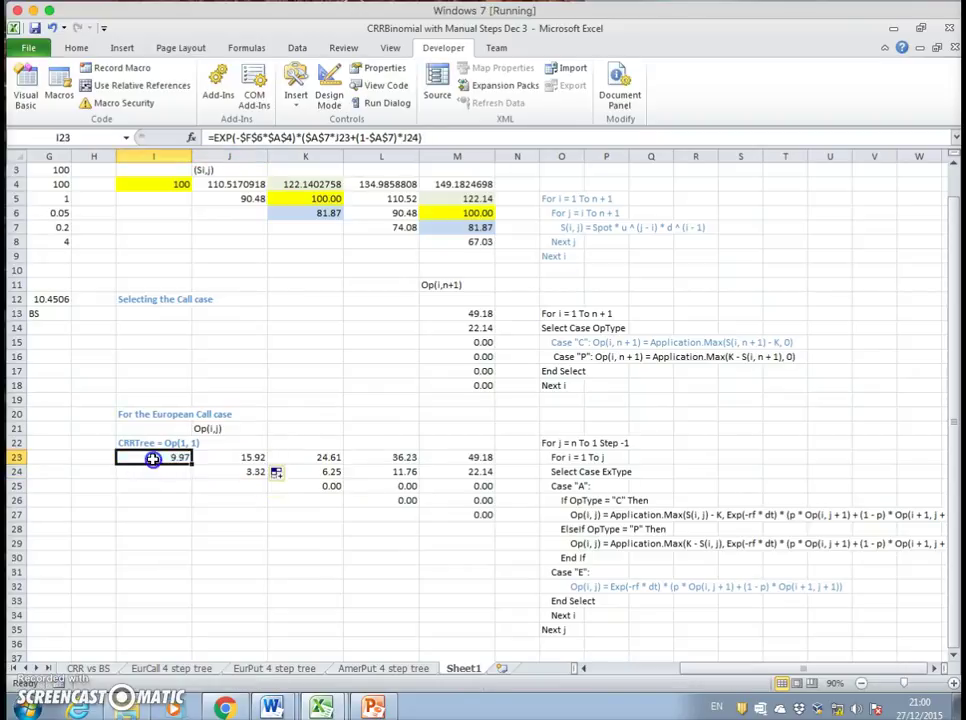
- Shade the CRRTree function result in F12 and the manual option value in I23 with the same light red fill
left_click_drag(740, 668, 651, 662)
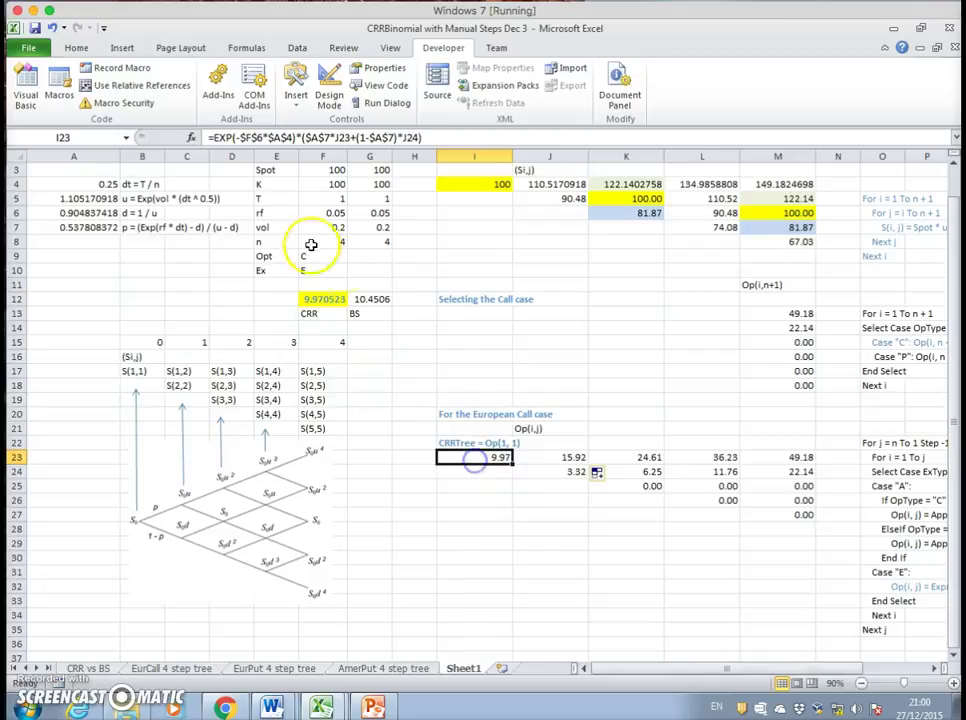
left_click(309, 298)
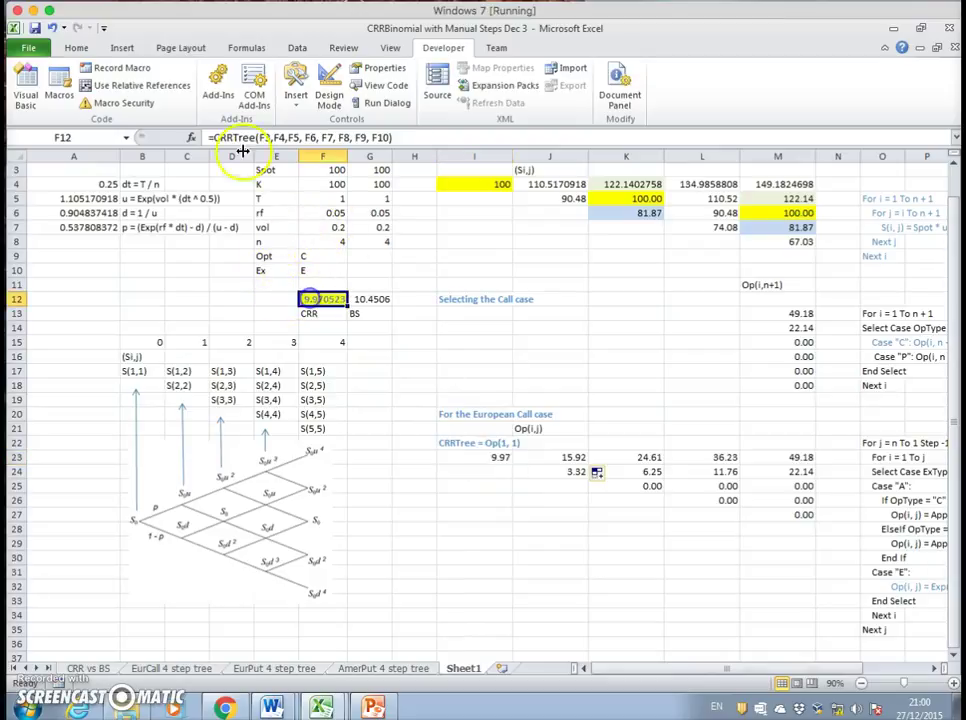
left_click(84, 50)
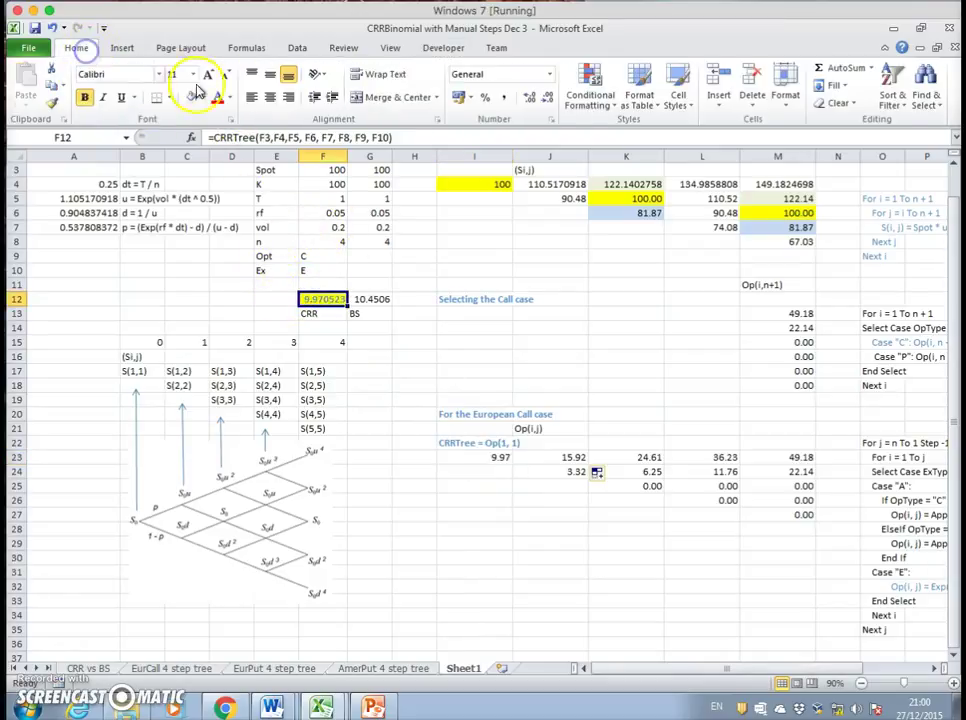
left_click(202, 98)
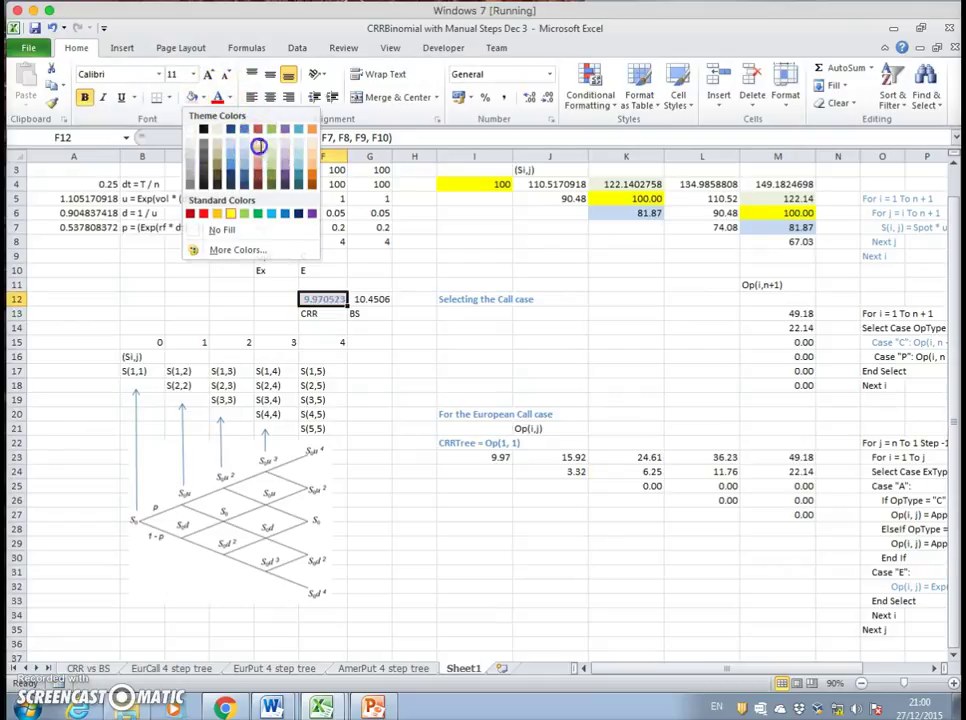
left_click(259, 148)
left_click(484, 457)
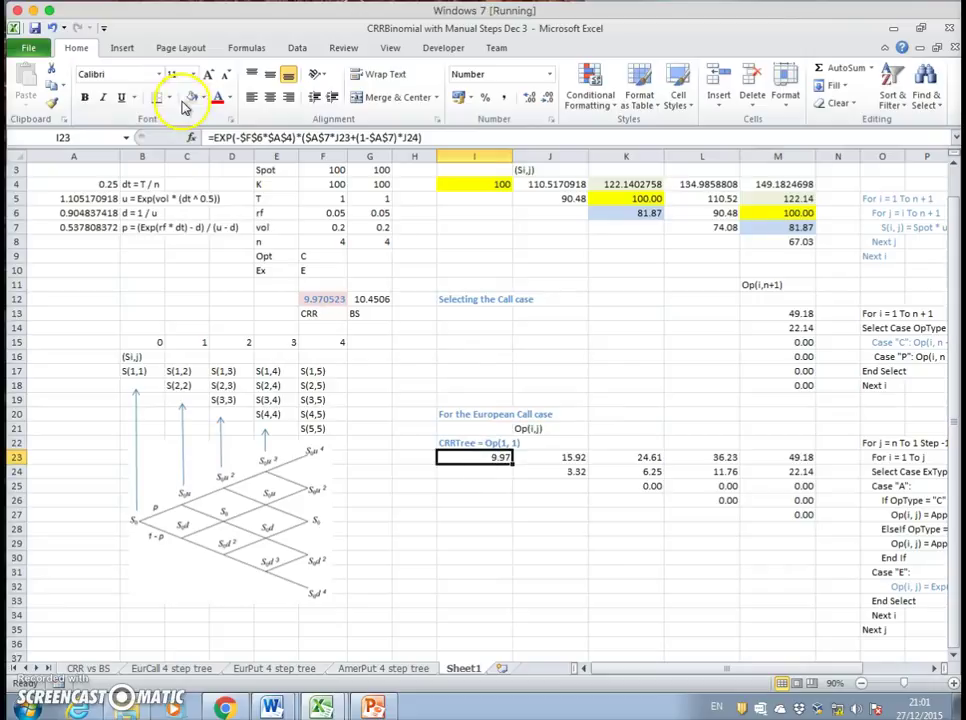
left_click(190, 98)
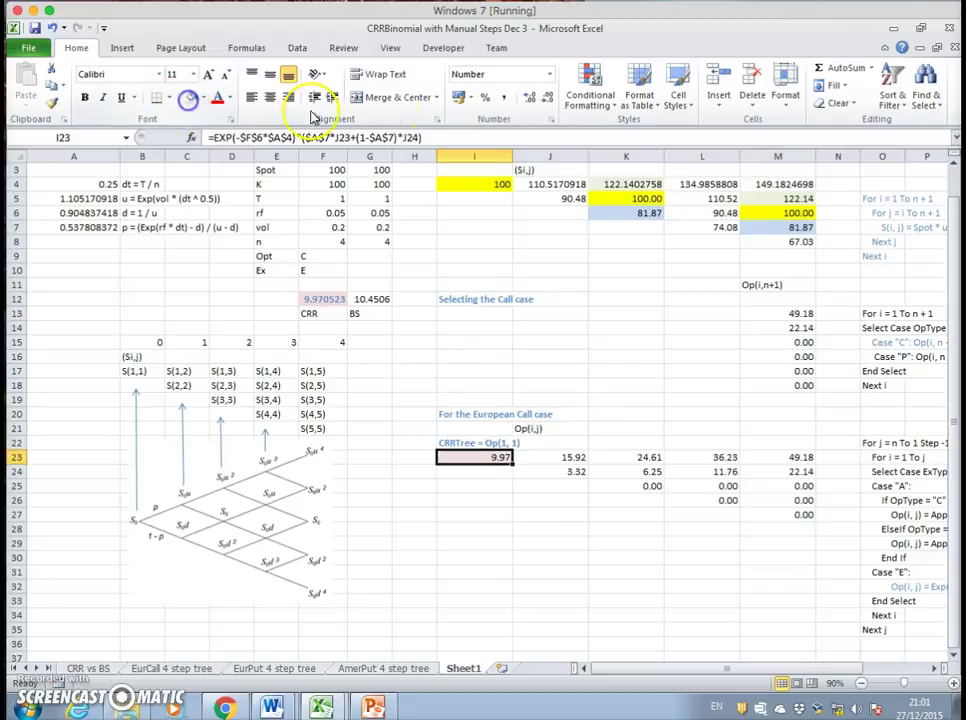
- Show the manual option value in I23 with six decimals and compare it with the CRRTree result in F12
left_click(533, 99)
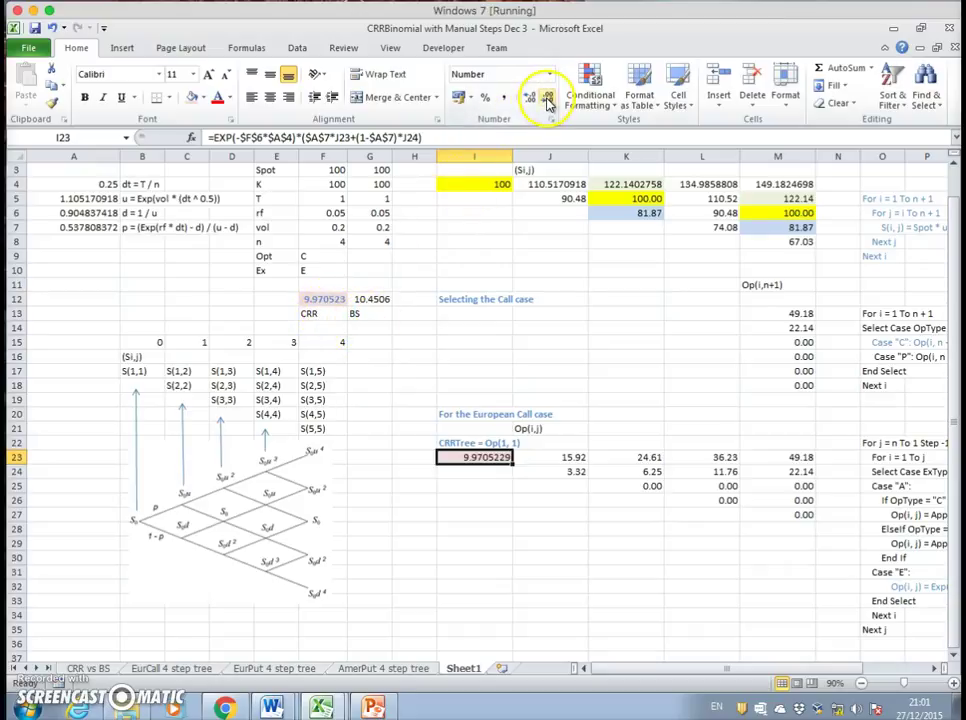
left_click(325, 299)
left_click(445, 457)
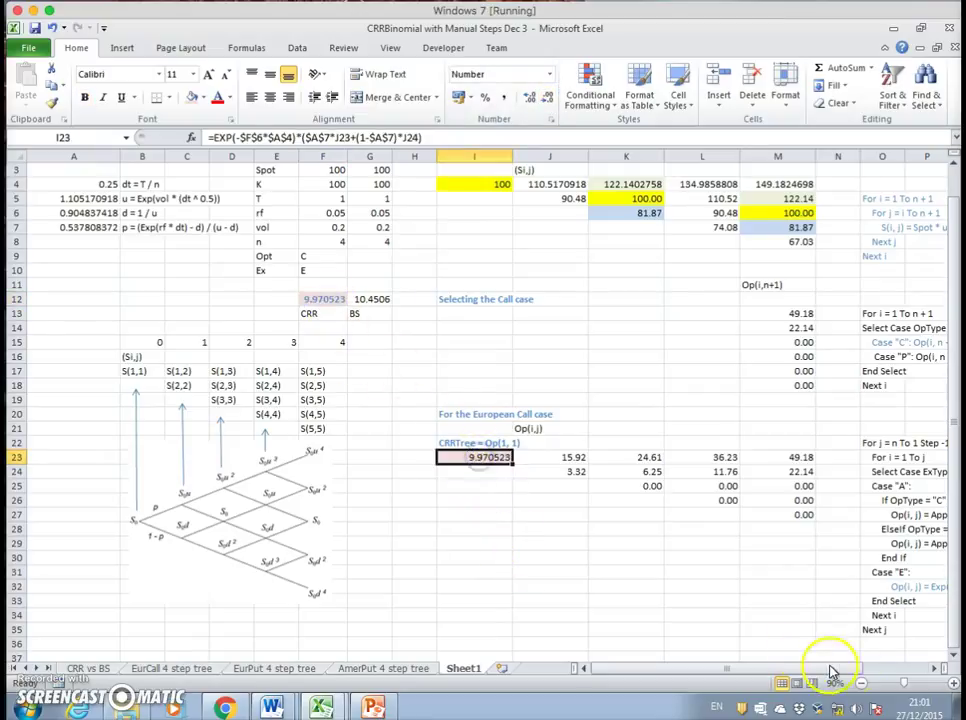
- Open the CRRTree formula in F12 to examine which input cells it uses
left_click(933, 668)
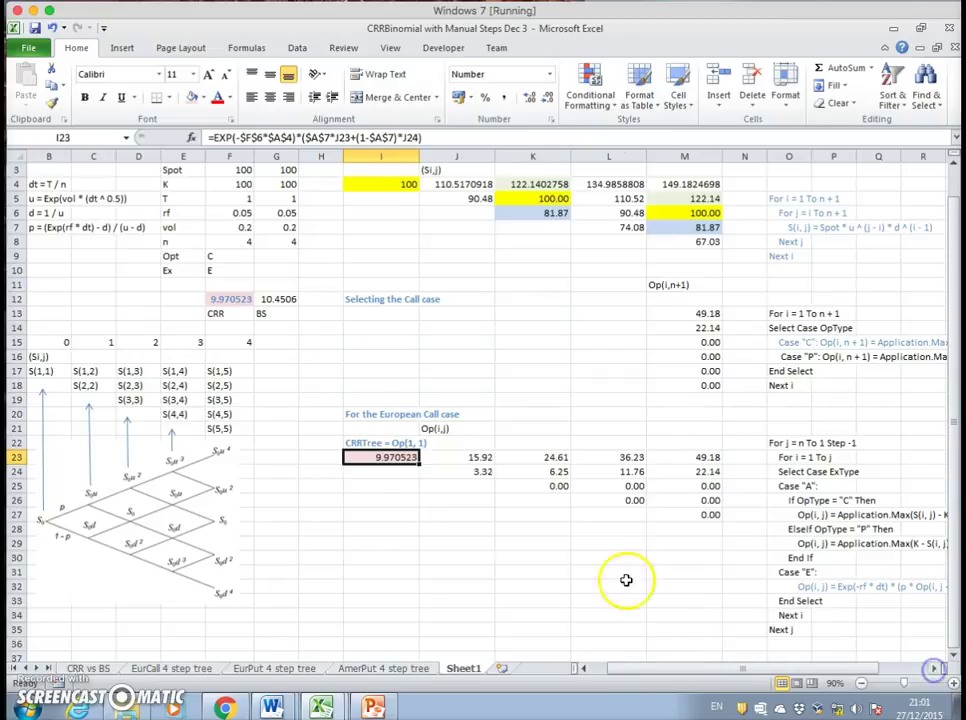
double_click(238, 301)
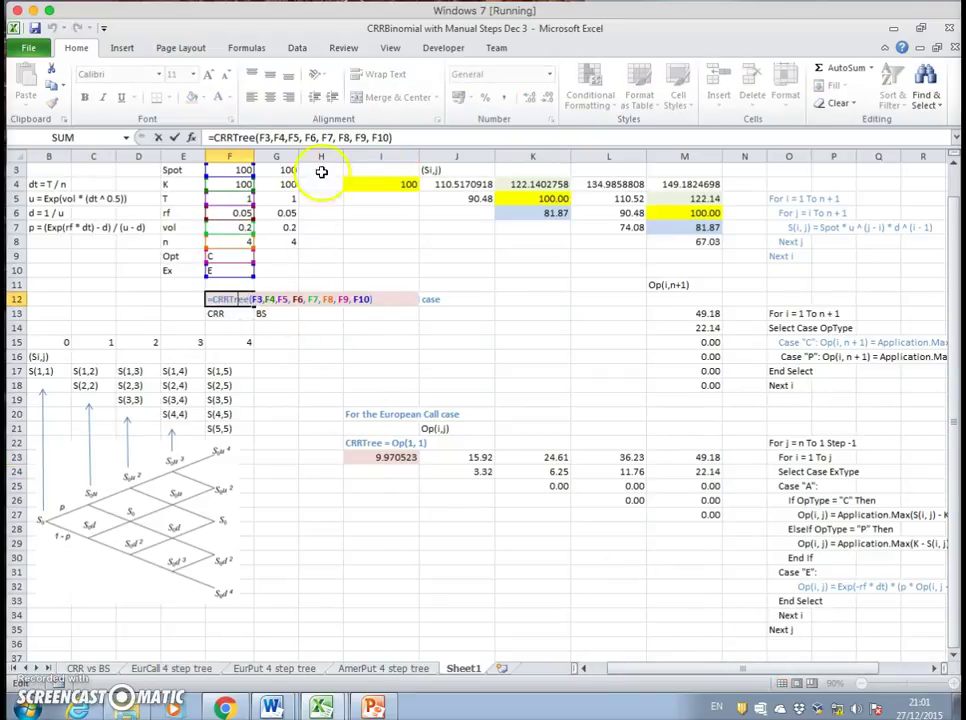